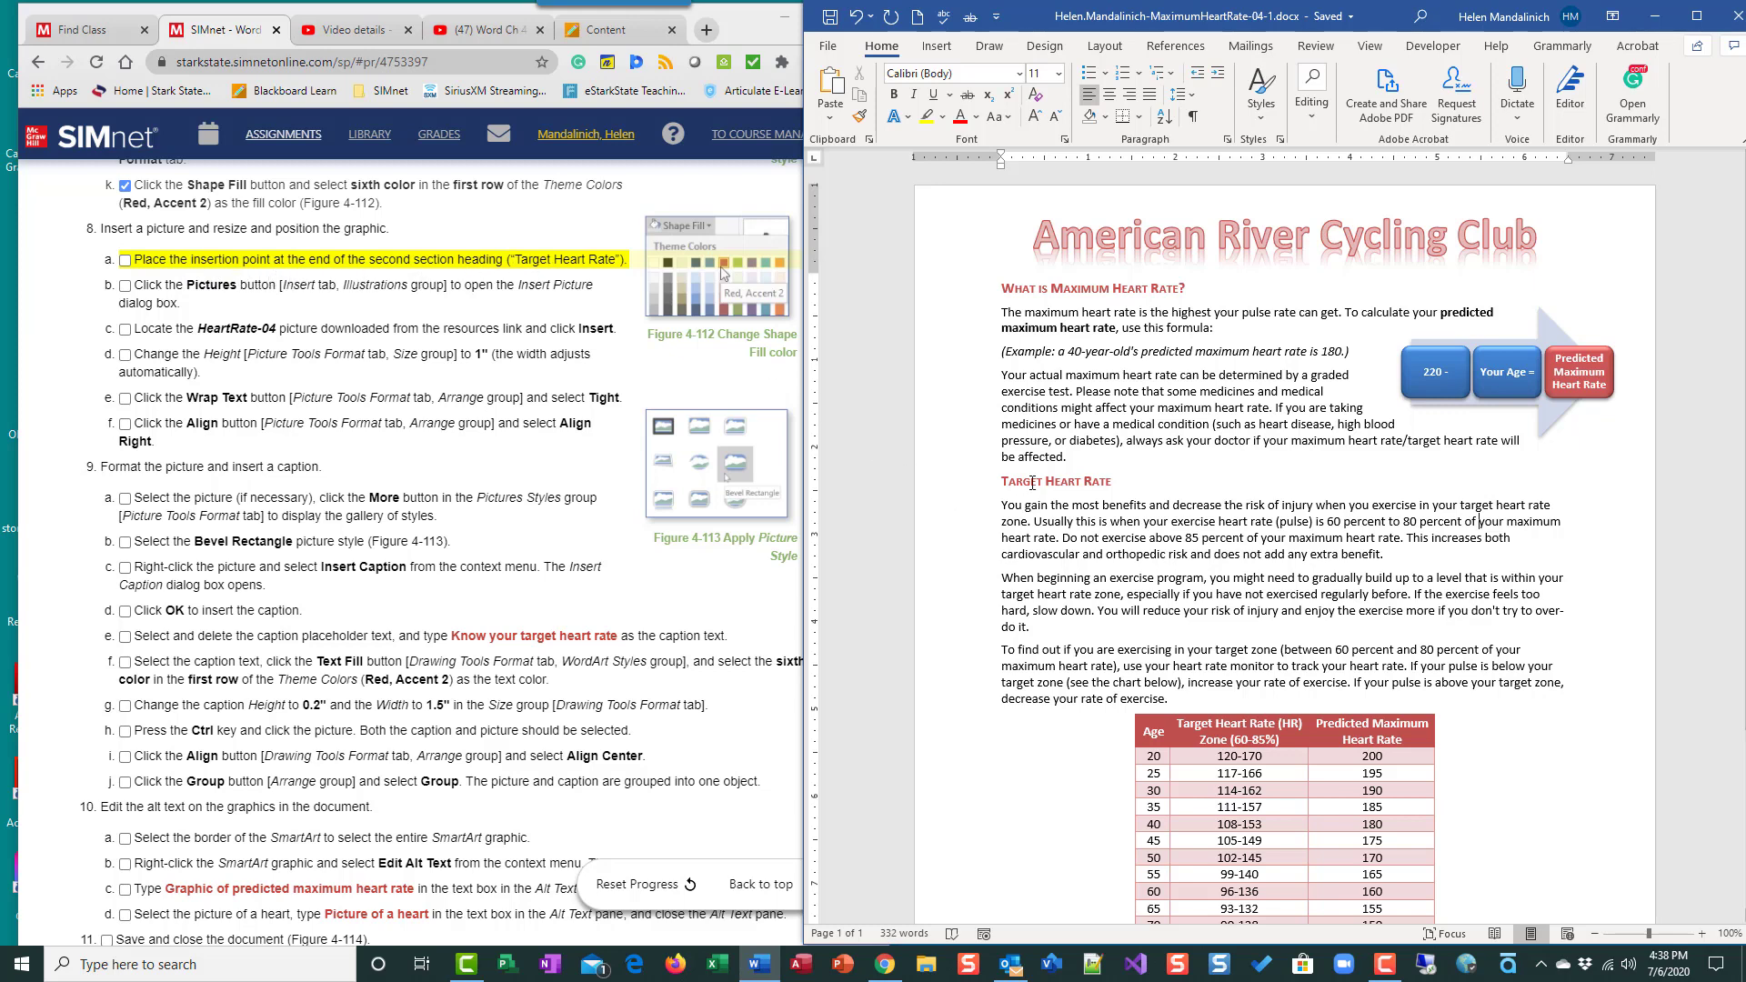
Place the insertion point at the end of the "Target Heart Rate" heading, show formatting marks, and check off instruction 8a.
{"action": "left_click", "coordinate": [1117, 483]}
{"action": "left_click", "coordinate": [1192, 116]}
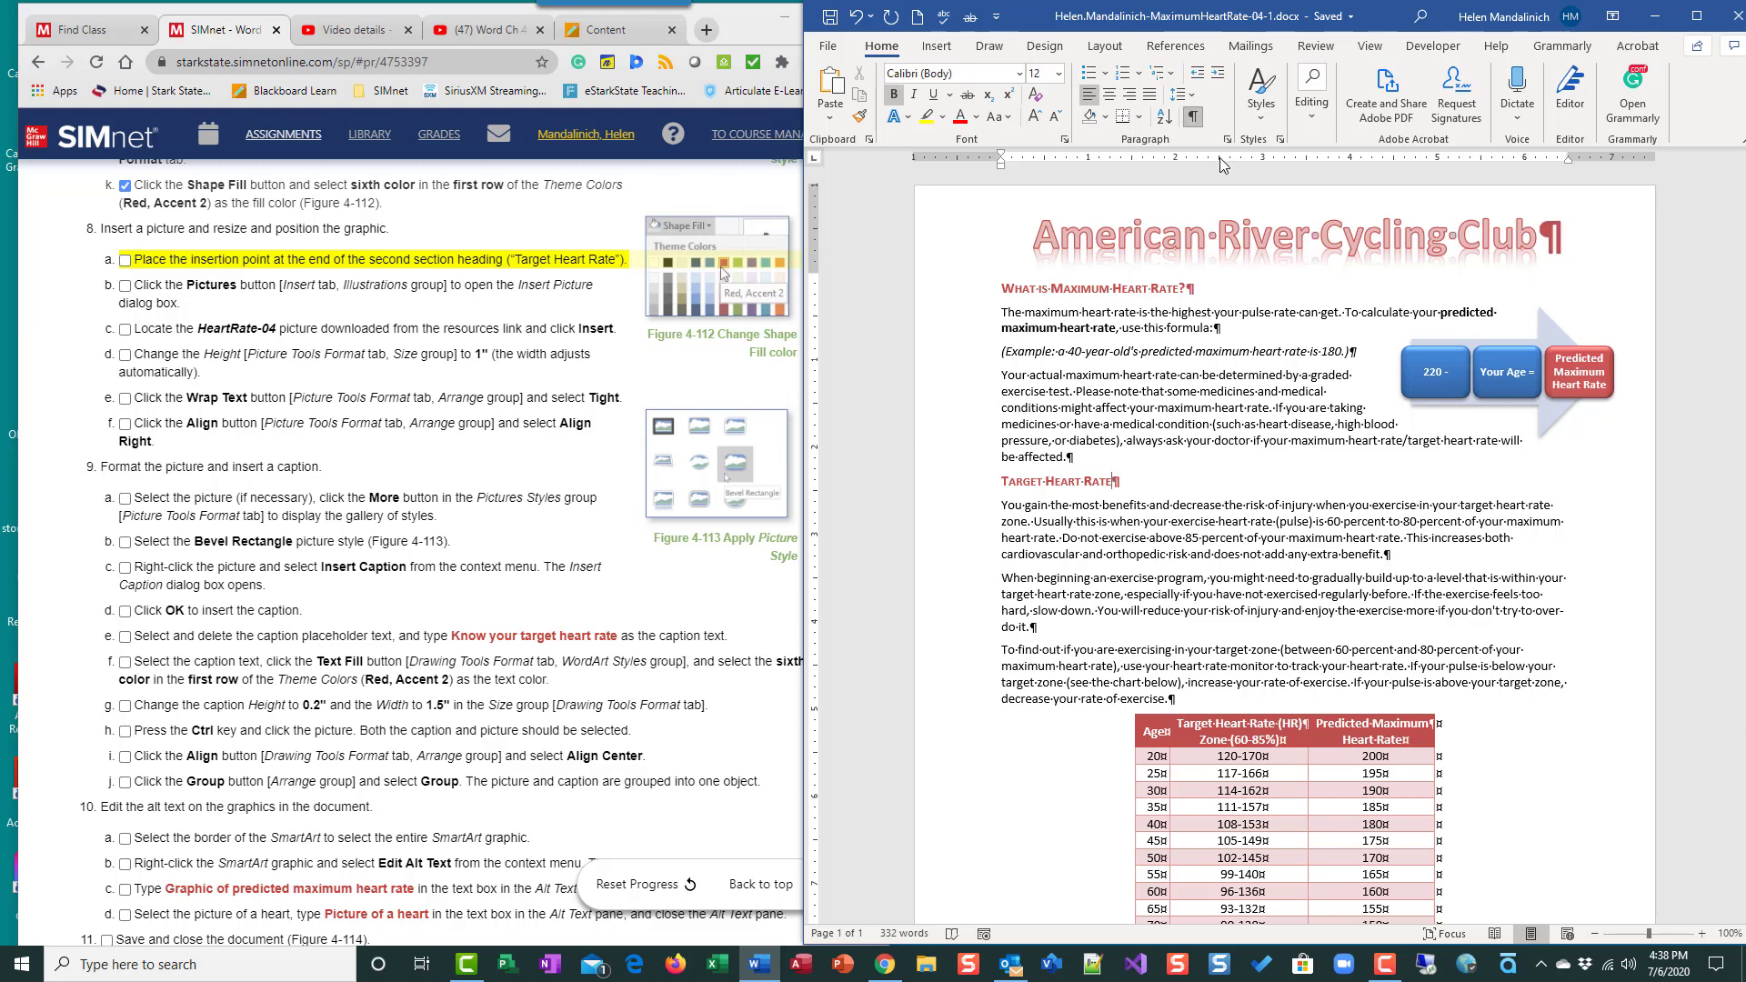
{"action": "left_click", "coordinate": [126, 260]}
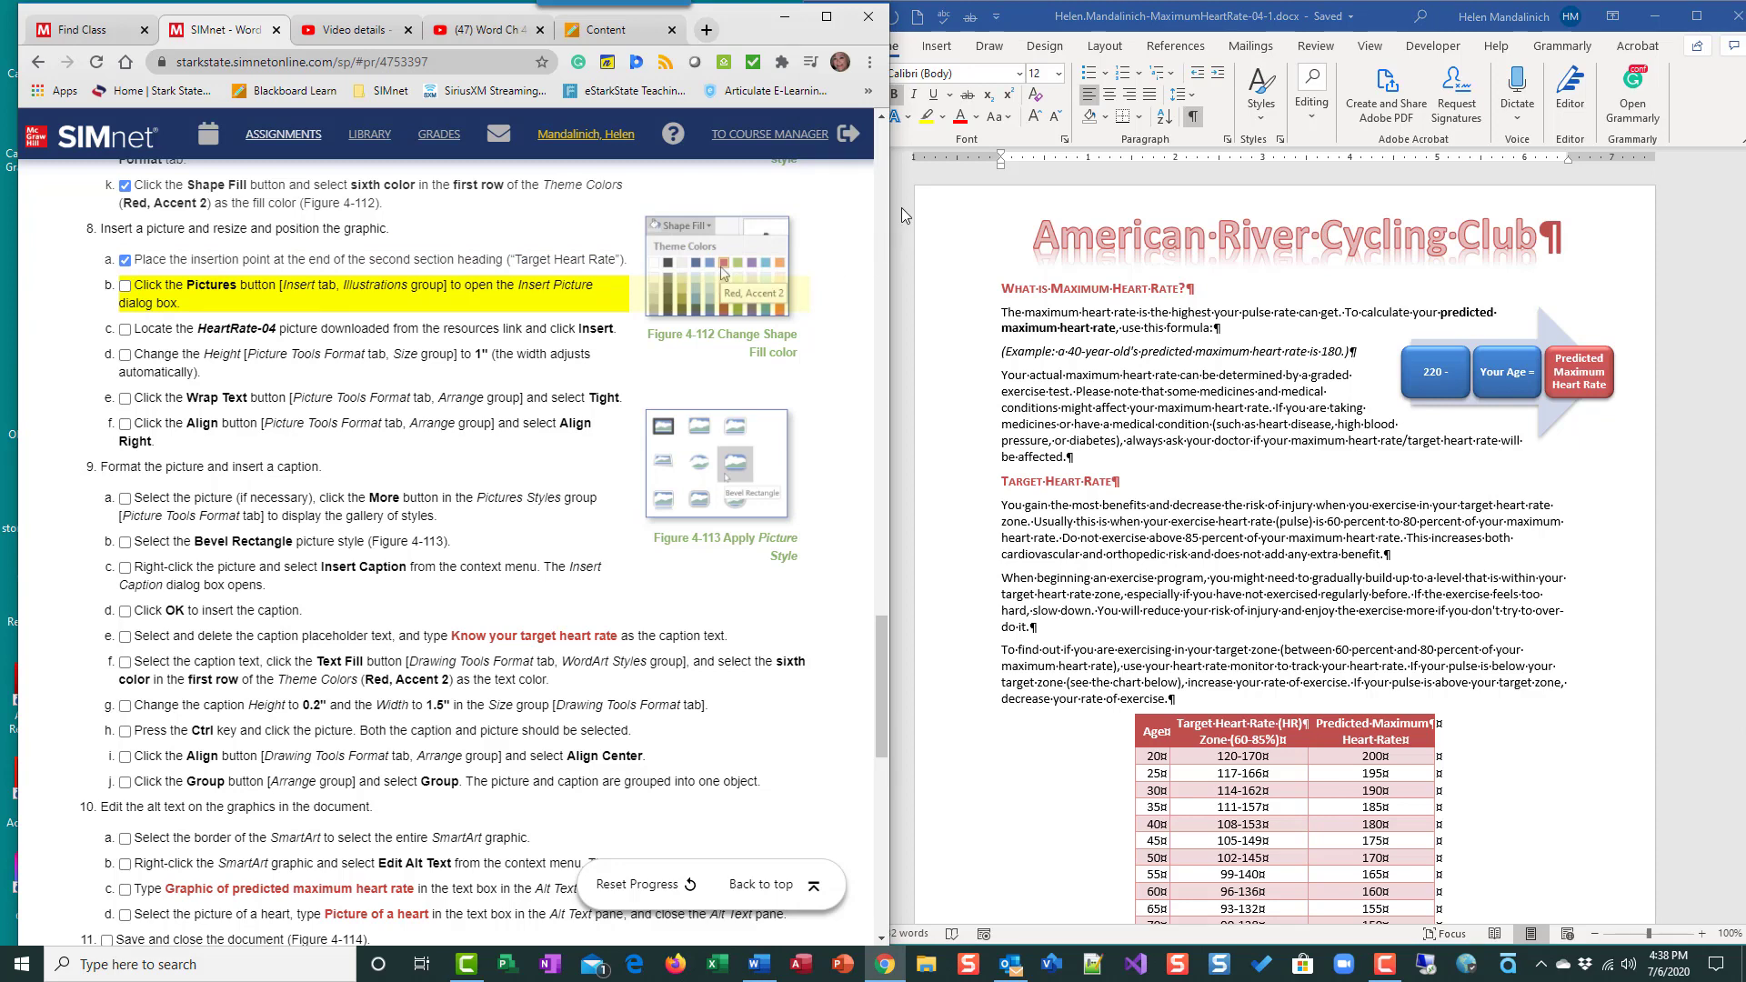
Start inserting a picture from this device and open the inner WD2019-GuidedProject-4-2-resources folder in Downloads.
{"action": "left_click", "coordinate": [938, 47]}
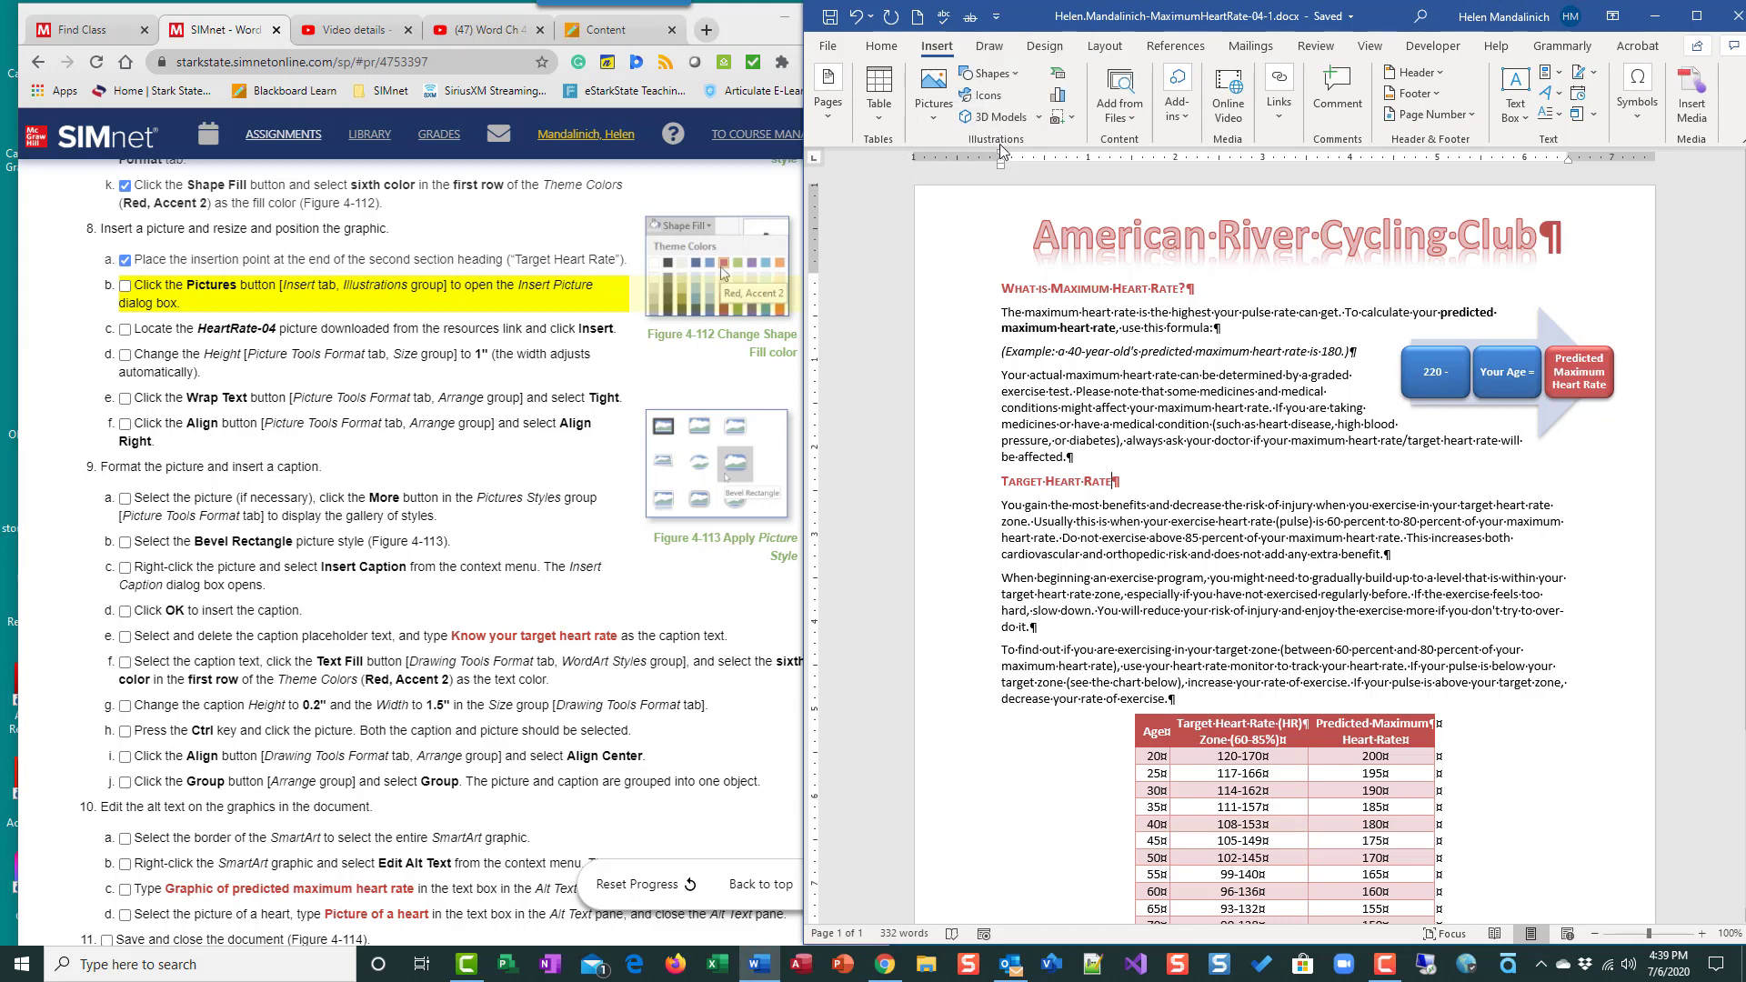
{"action": "left_click", "coordinate": [945, 118]}
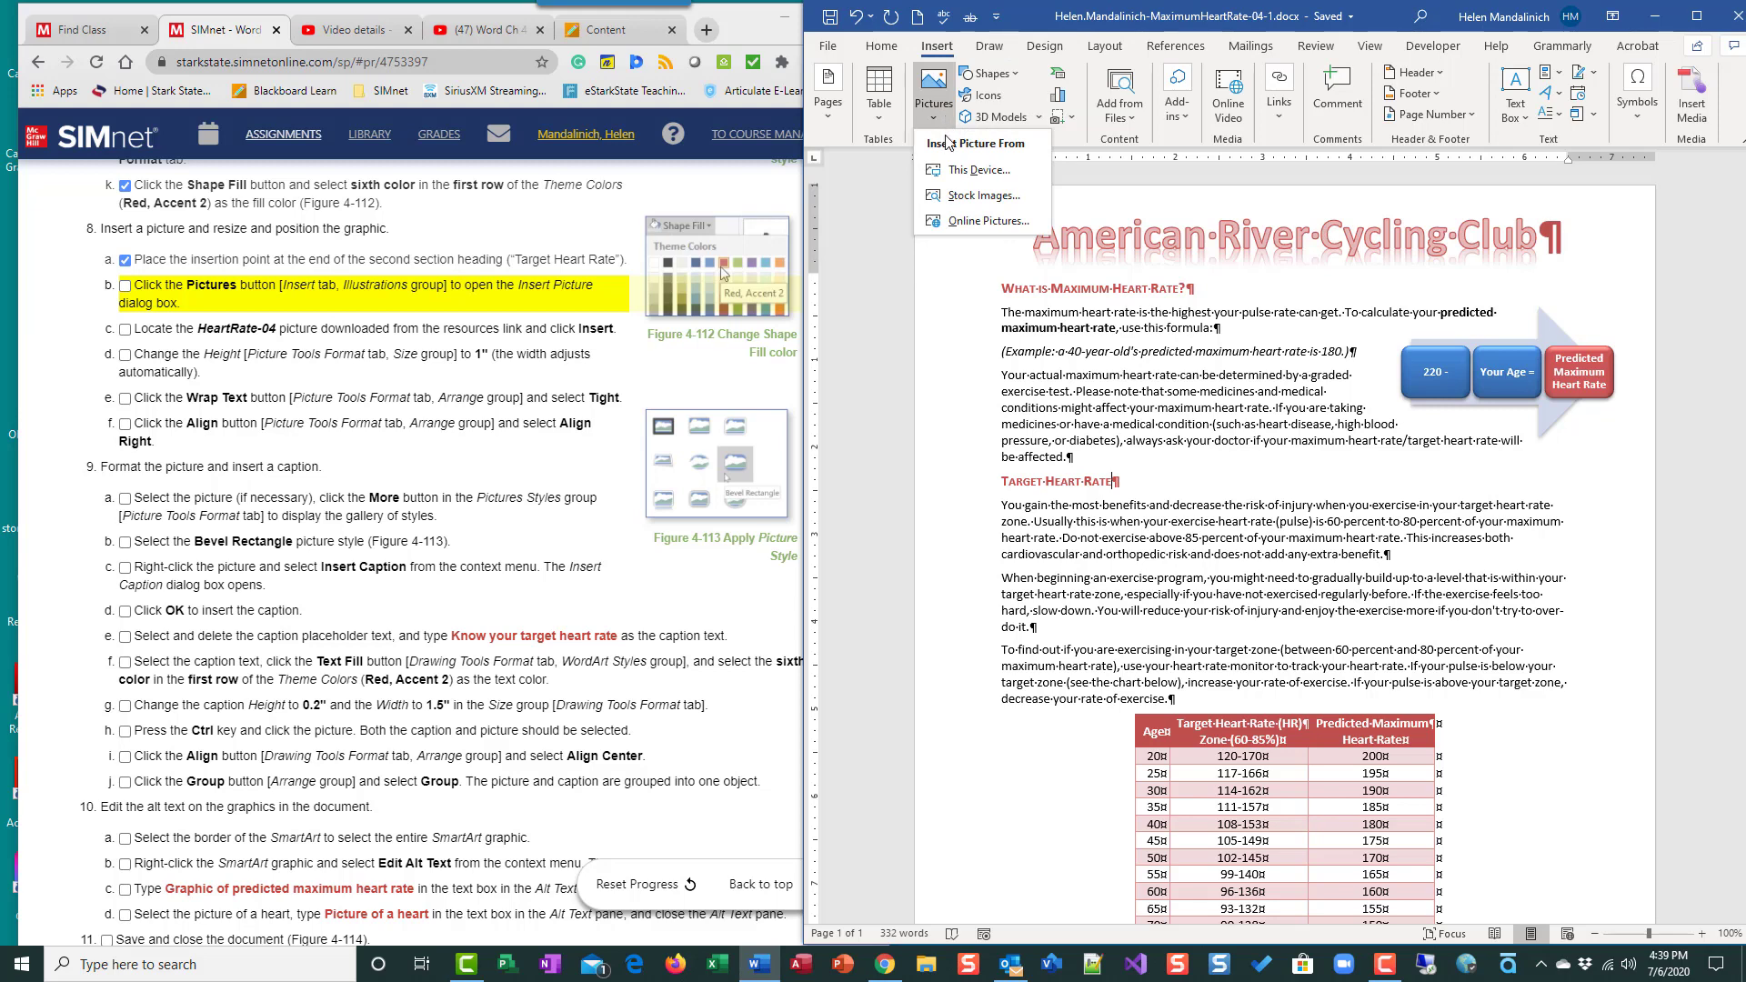
{"action": "left_click", "coordinate": [984, 173]}
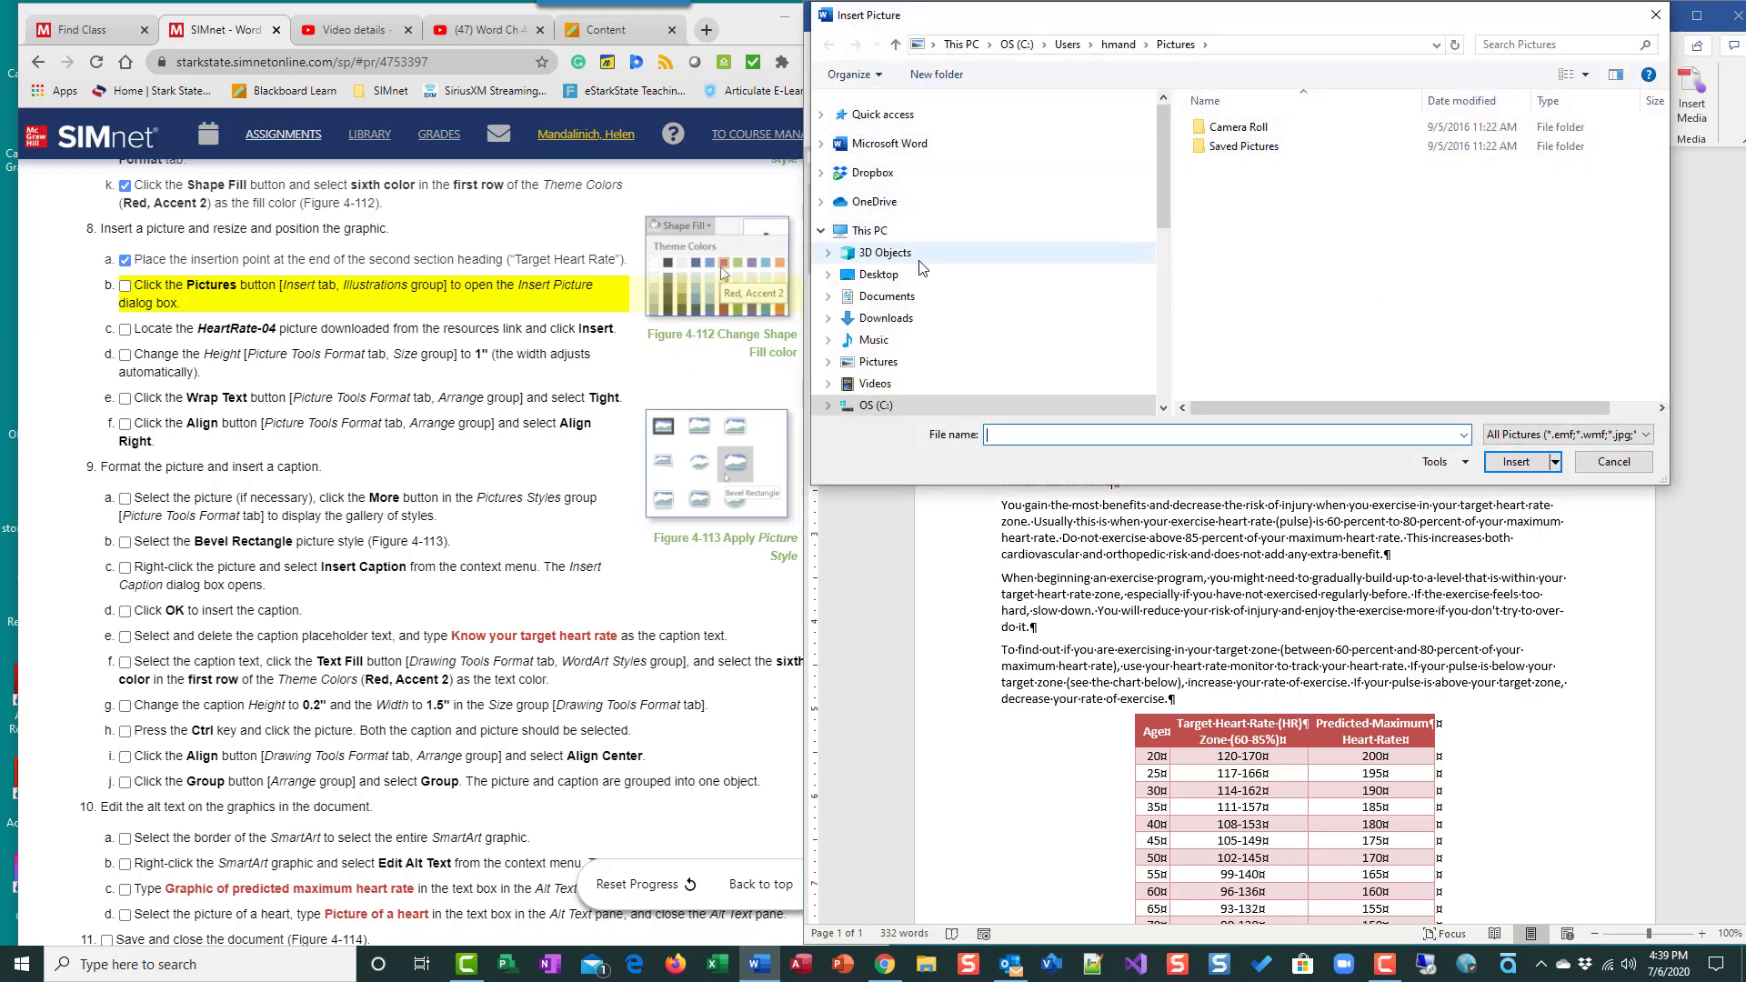
{"action": "left_click", "coordinate": [901, 317]}
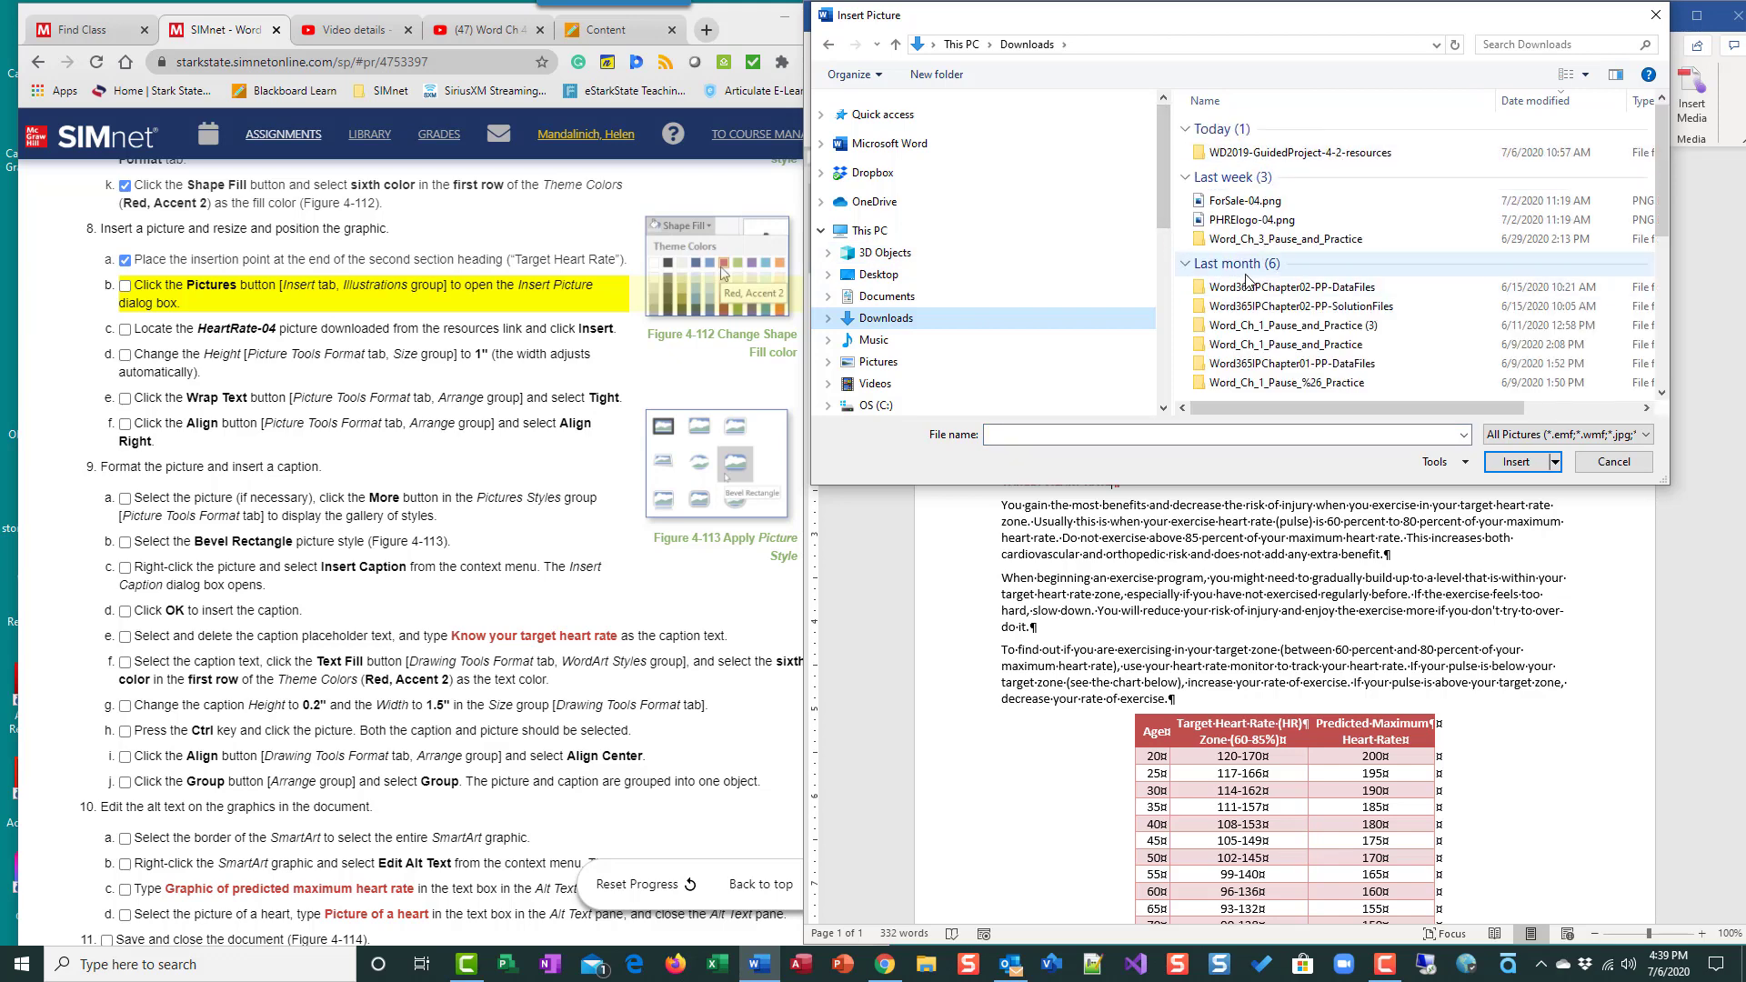
{"action": "left_click", "coordinate": [830, 319]}
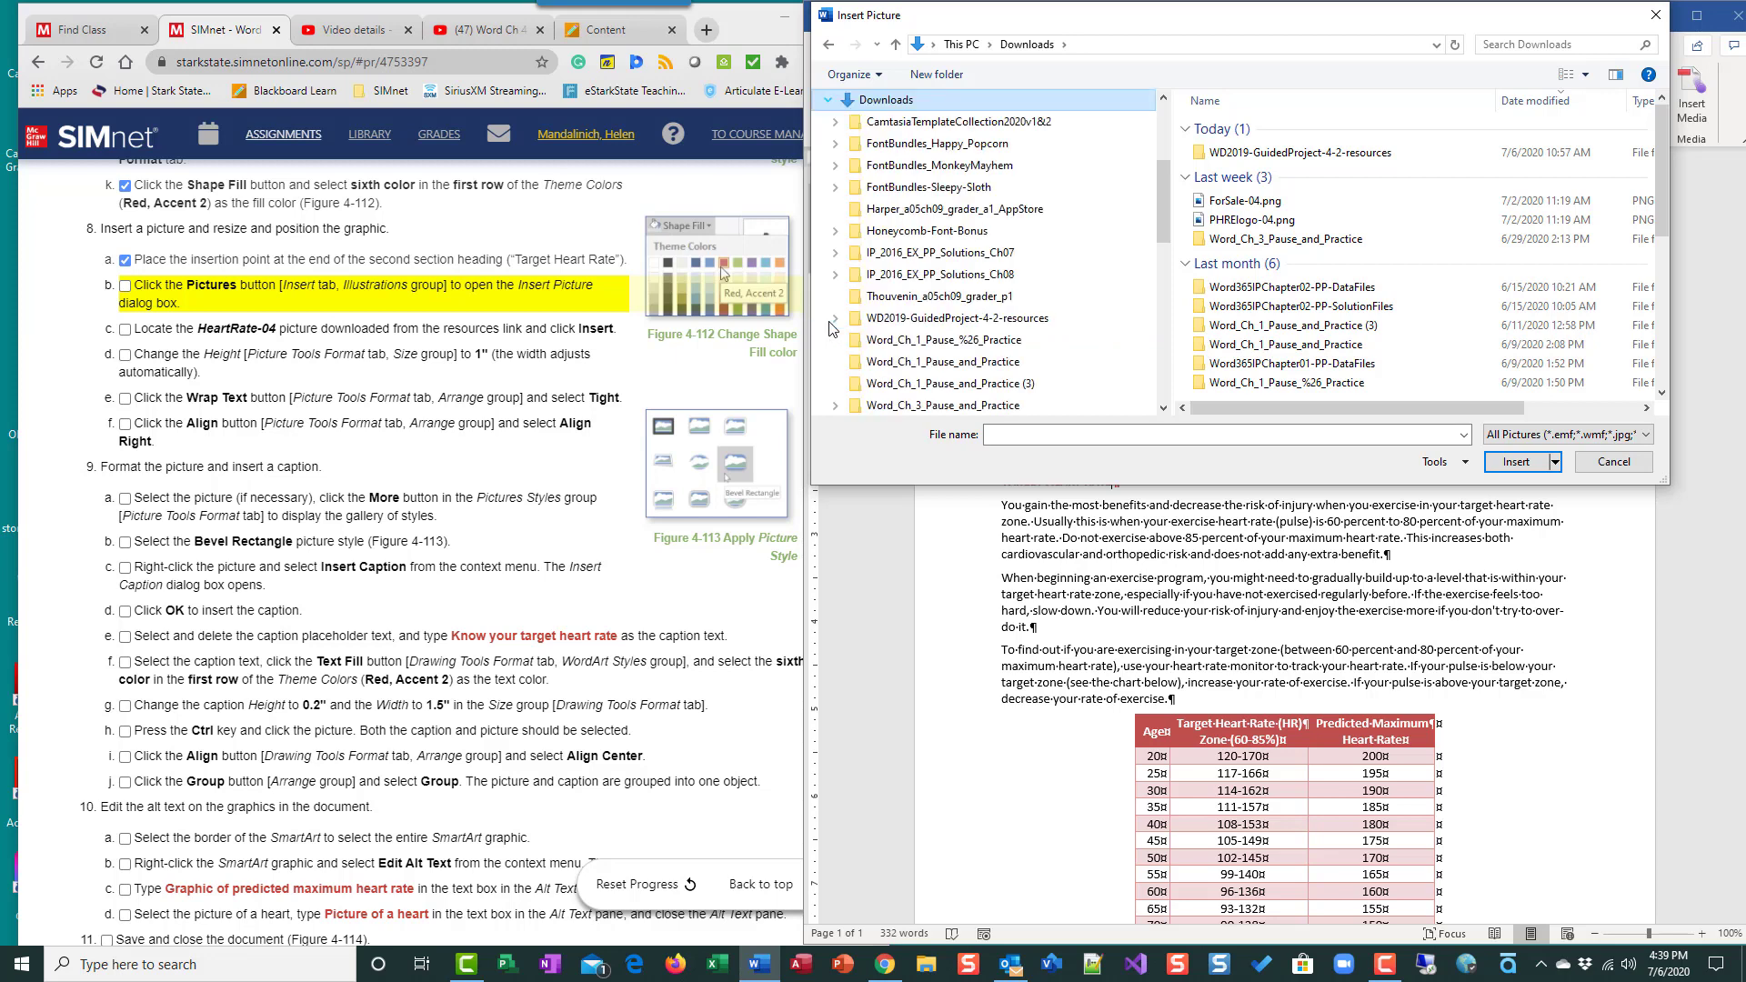
{"action": "left_click", "coordinate": [902, 102]}
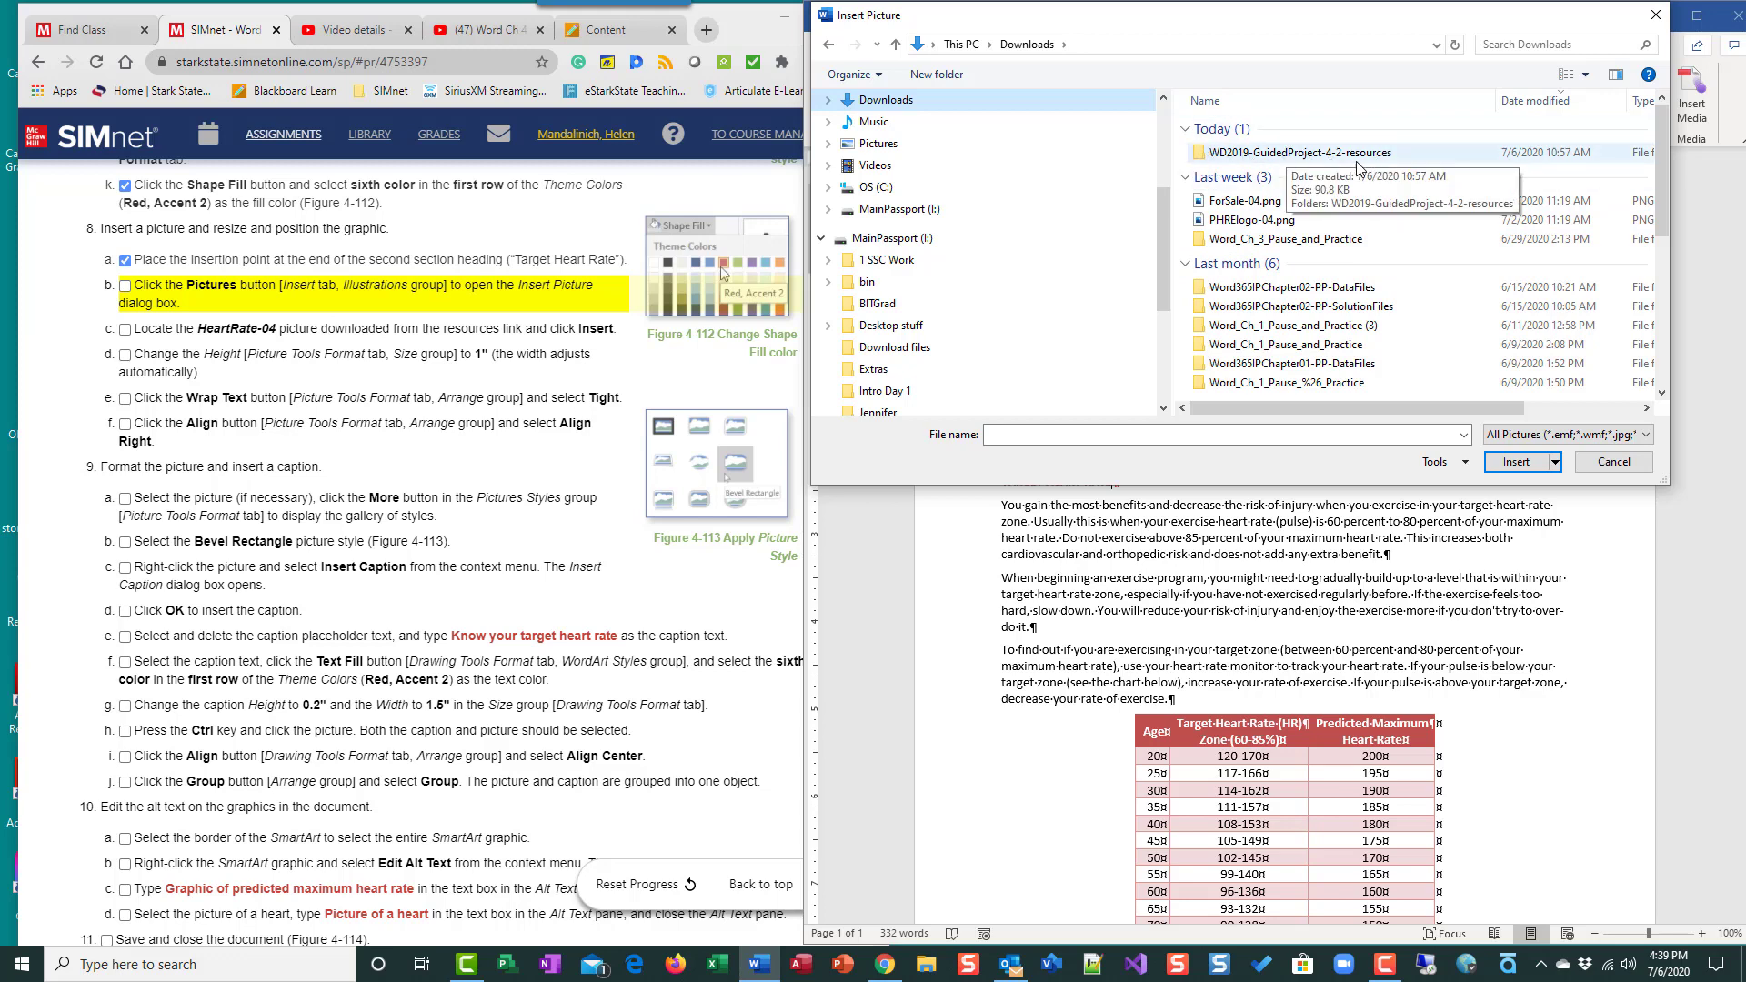
{"action": "double_click", "coordinate": [1199, 153]}
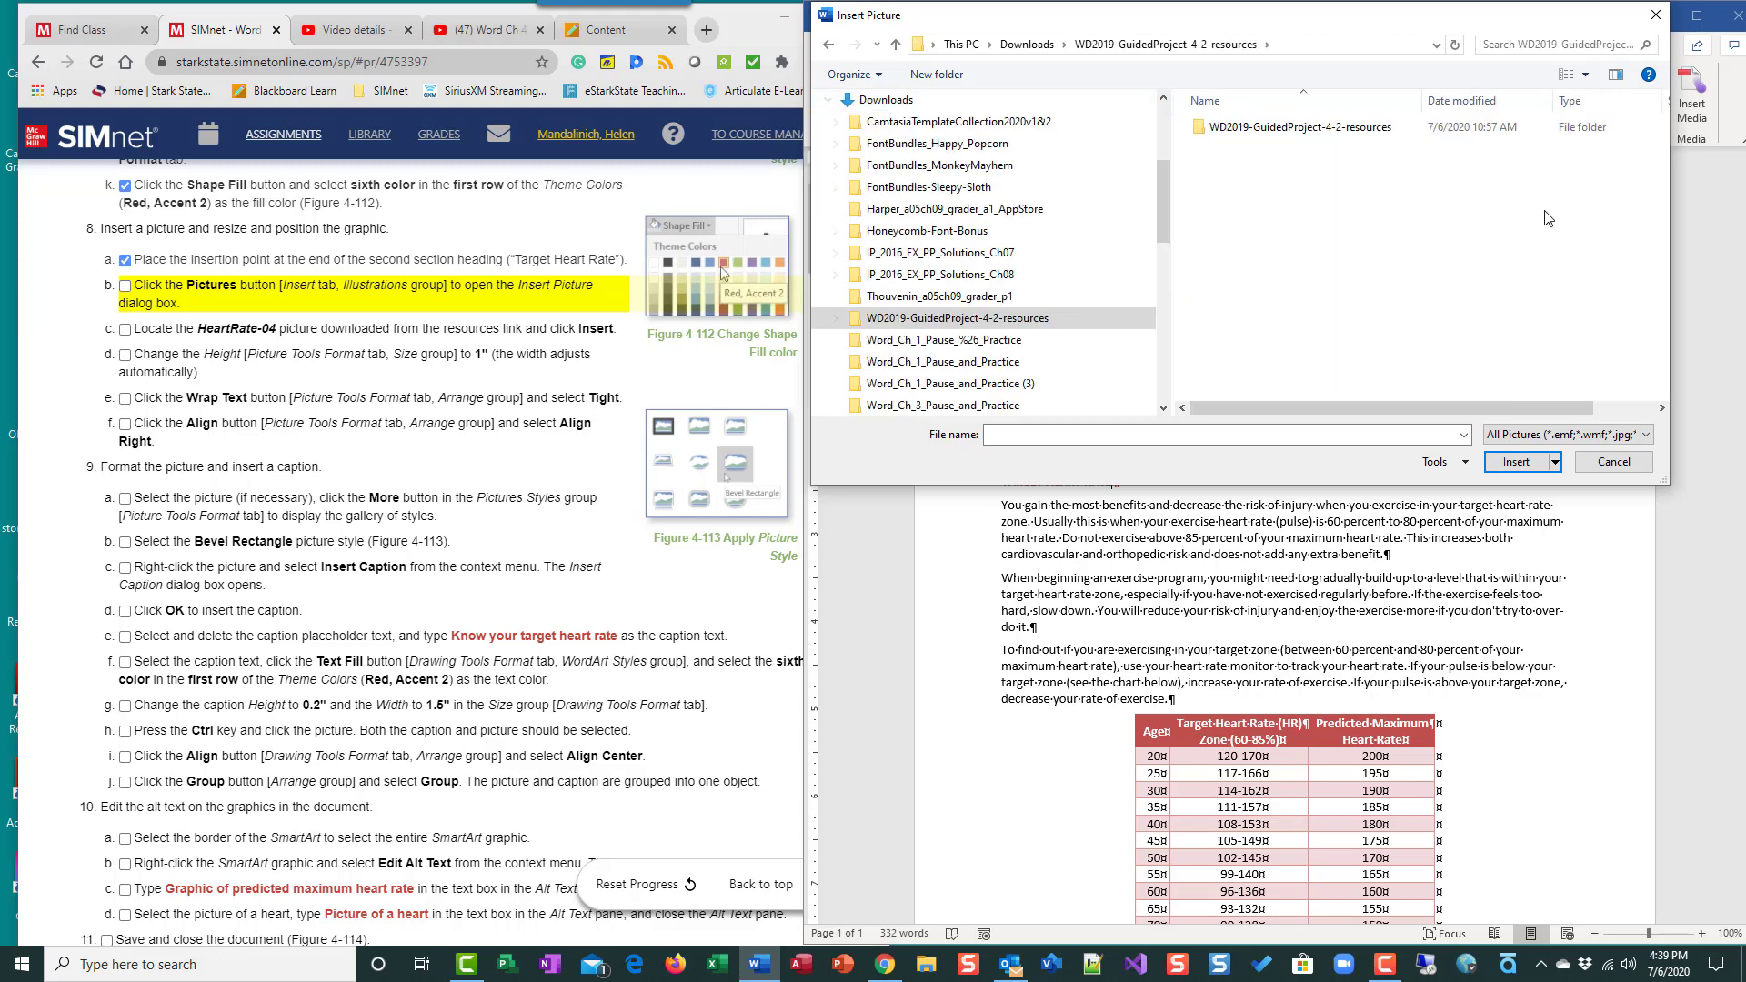
{"action": "double_click", "coordinate": [1273, 128]}
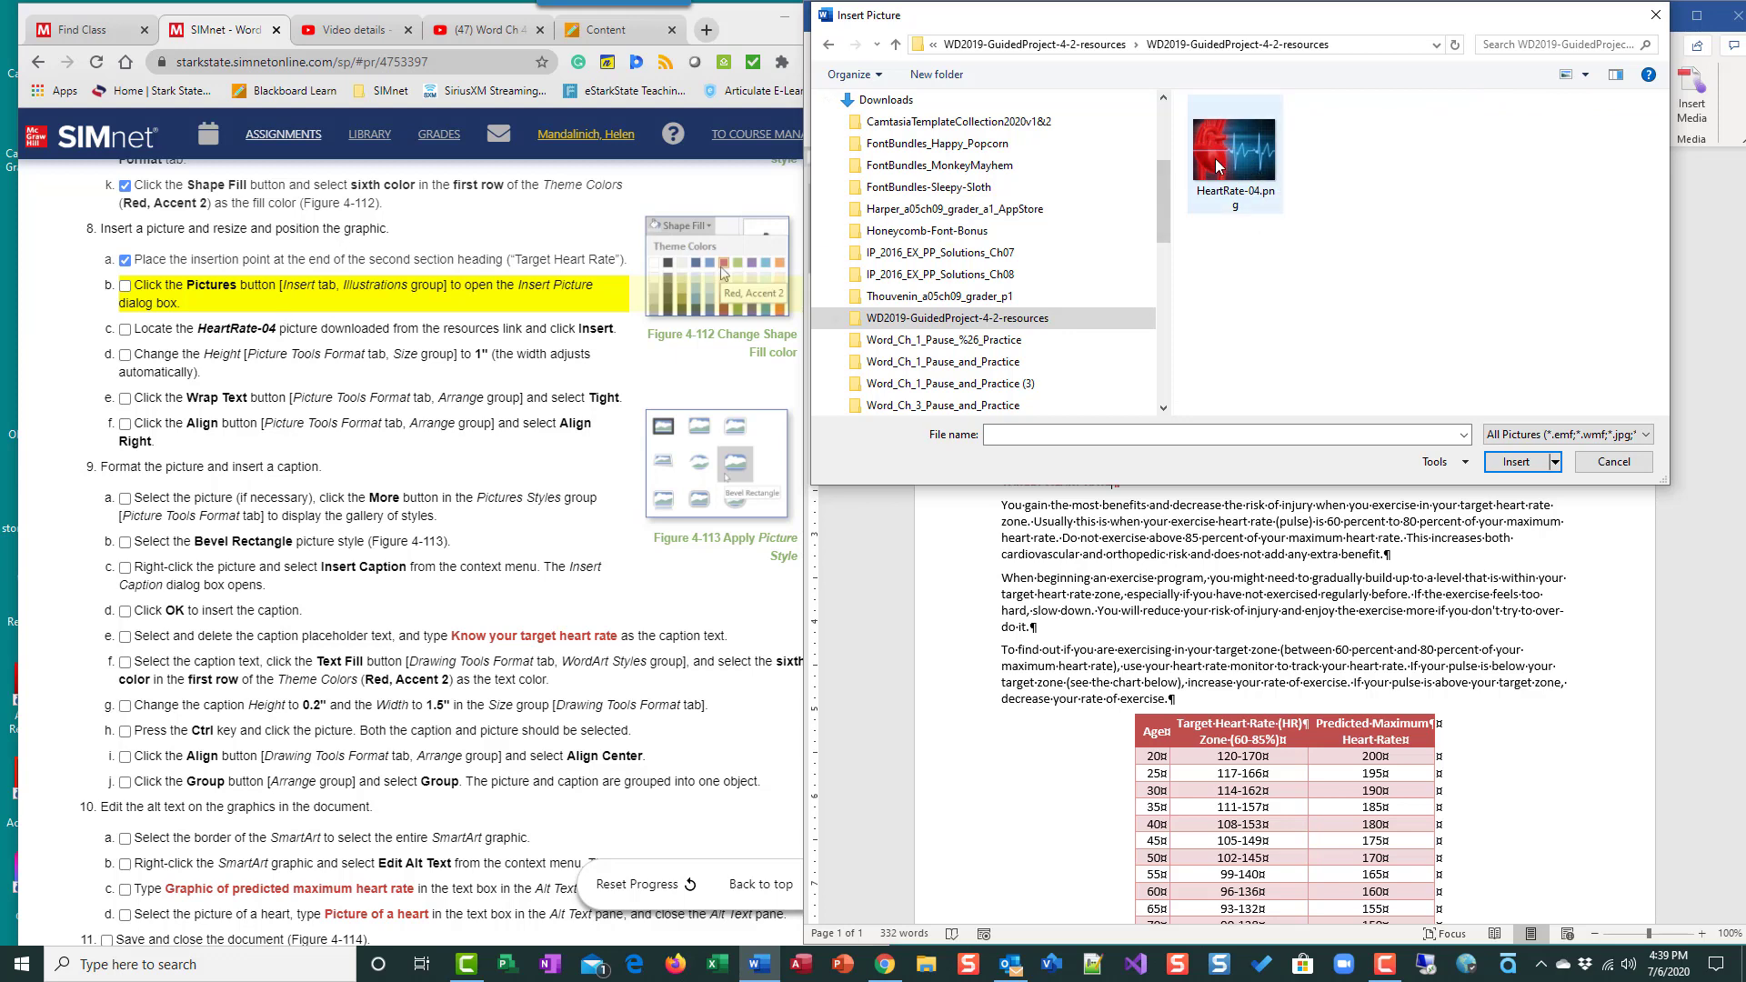
Insert the HeartRate-04.png picture at the heading and check off instructions 8b and 8c.
{"action": "left_click", "coordinate": [1219, 166]}
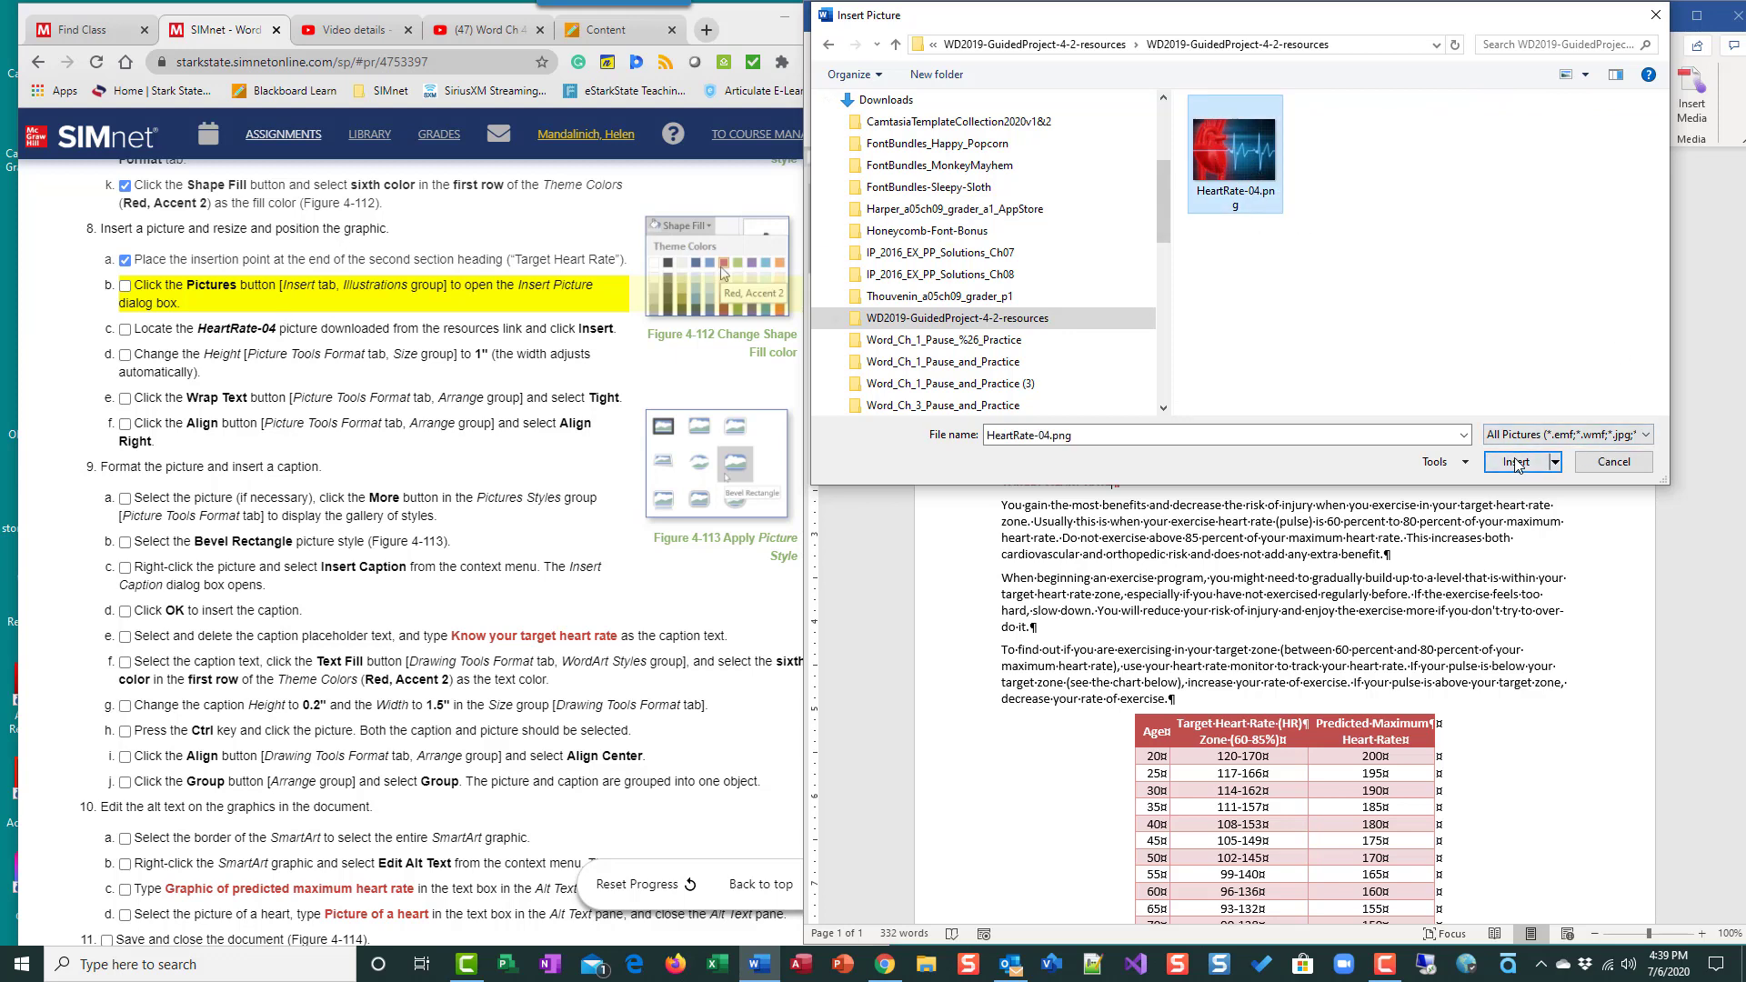
{"action": "left_click", "coordinate": [1516, 462]}
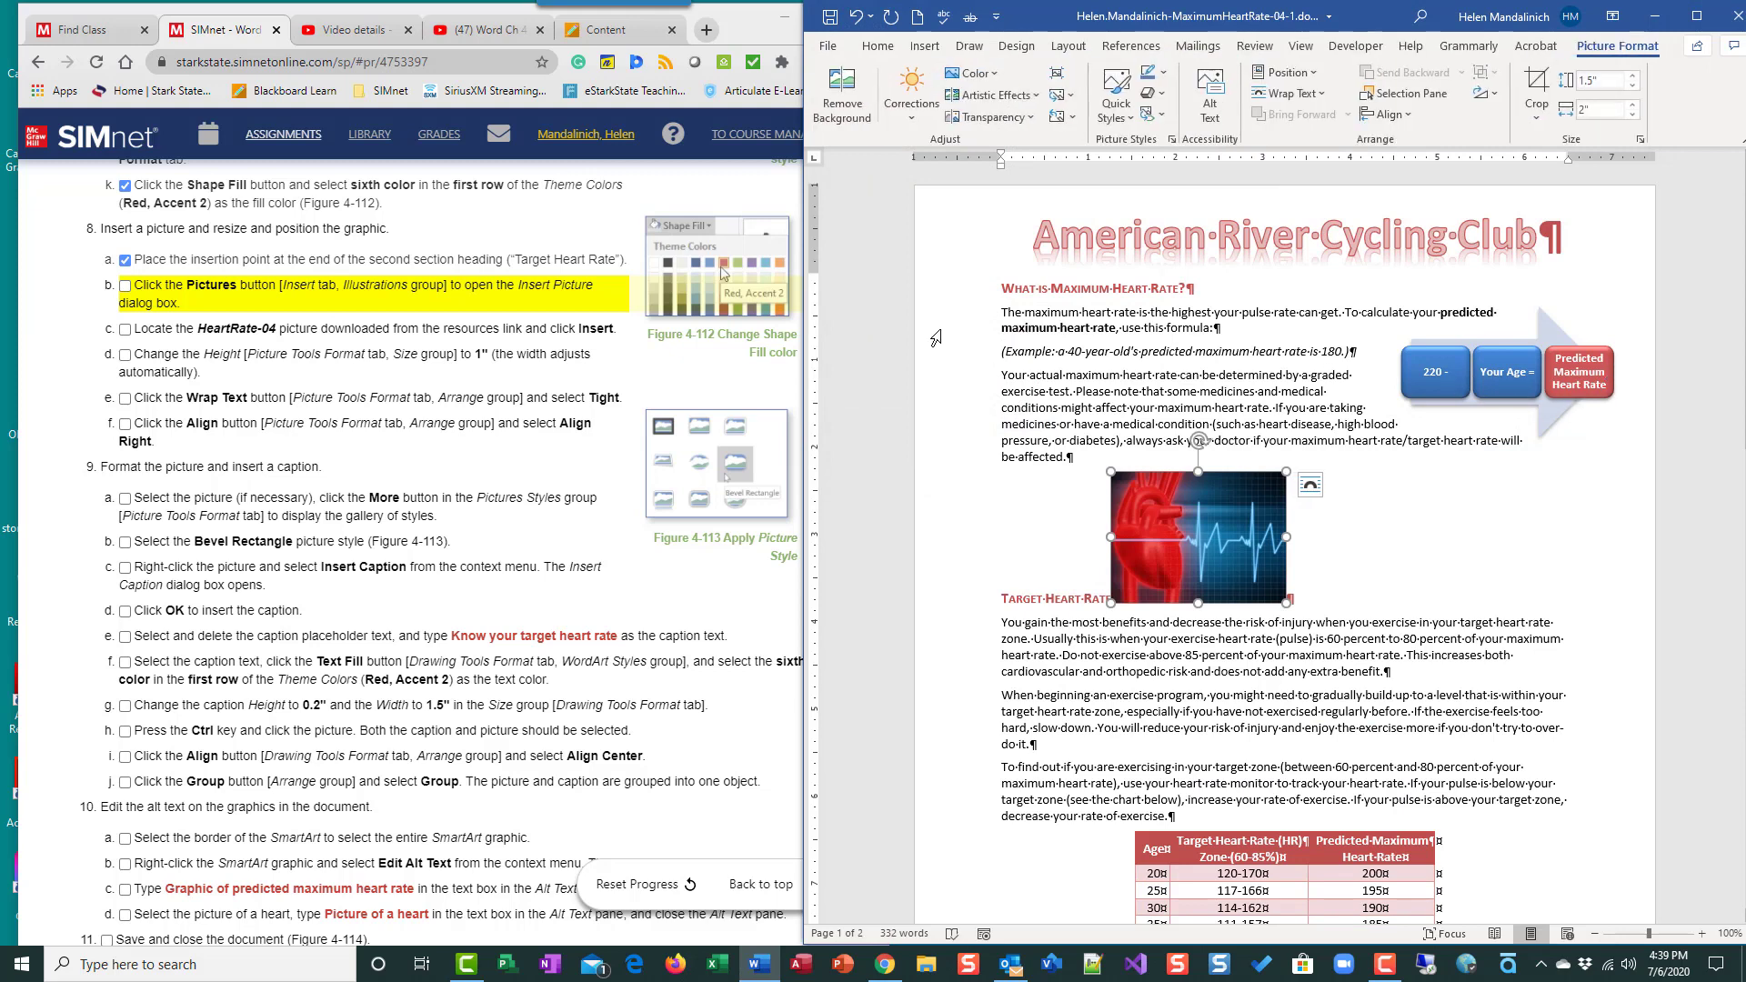
{"action": "left_click", "coordinate": [484, 183]}
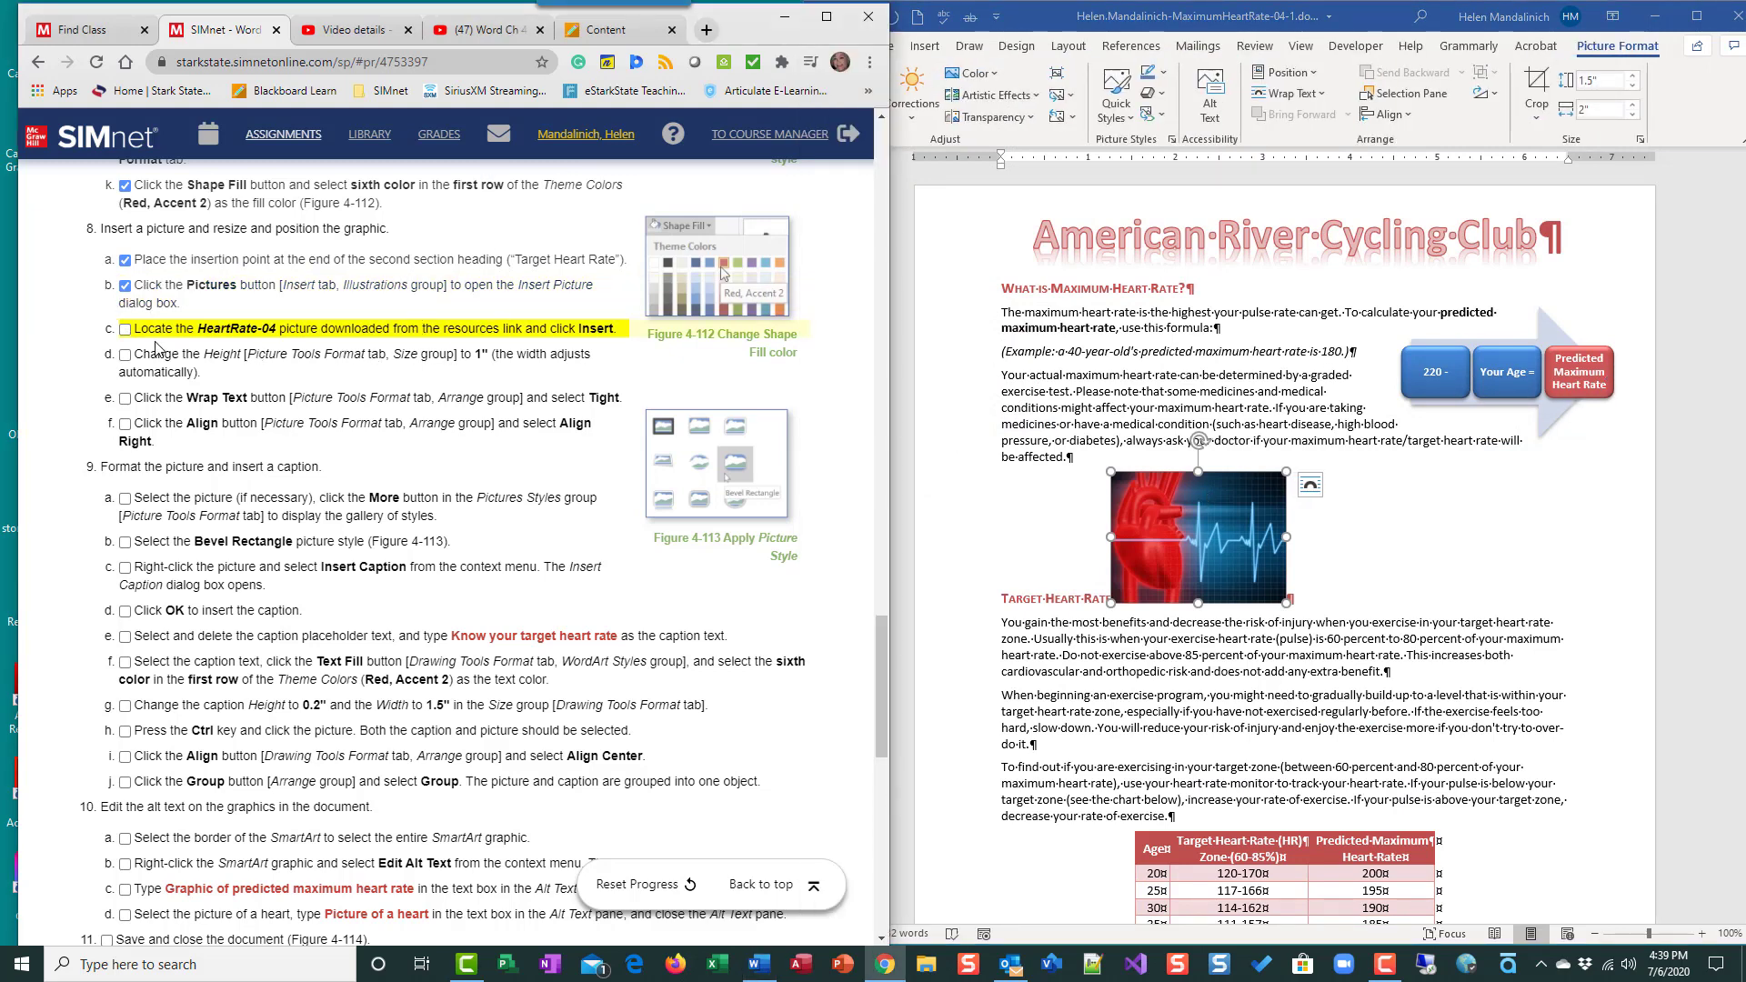
{"action": "left_click", "coordinate": [125, 329]}
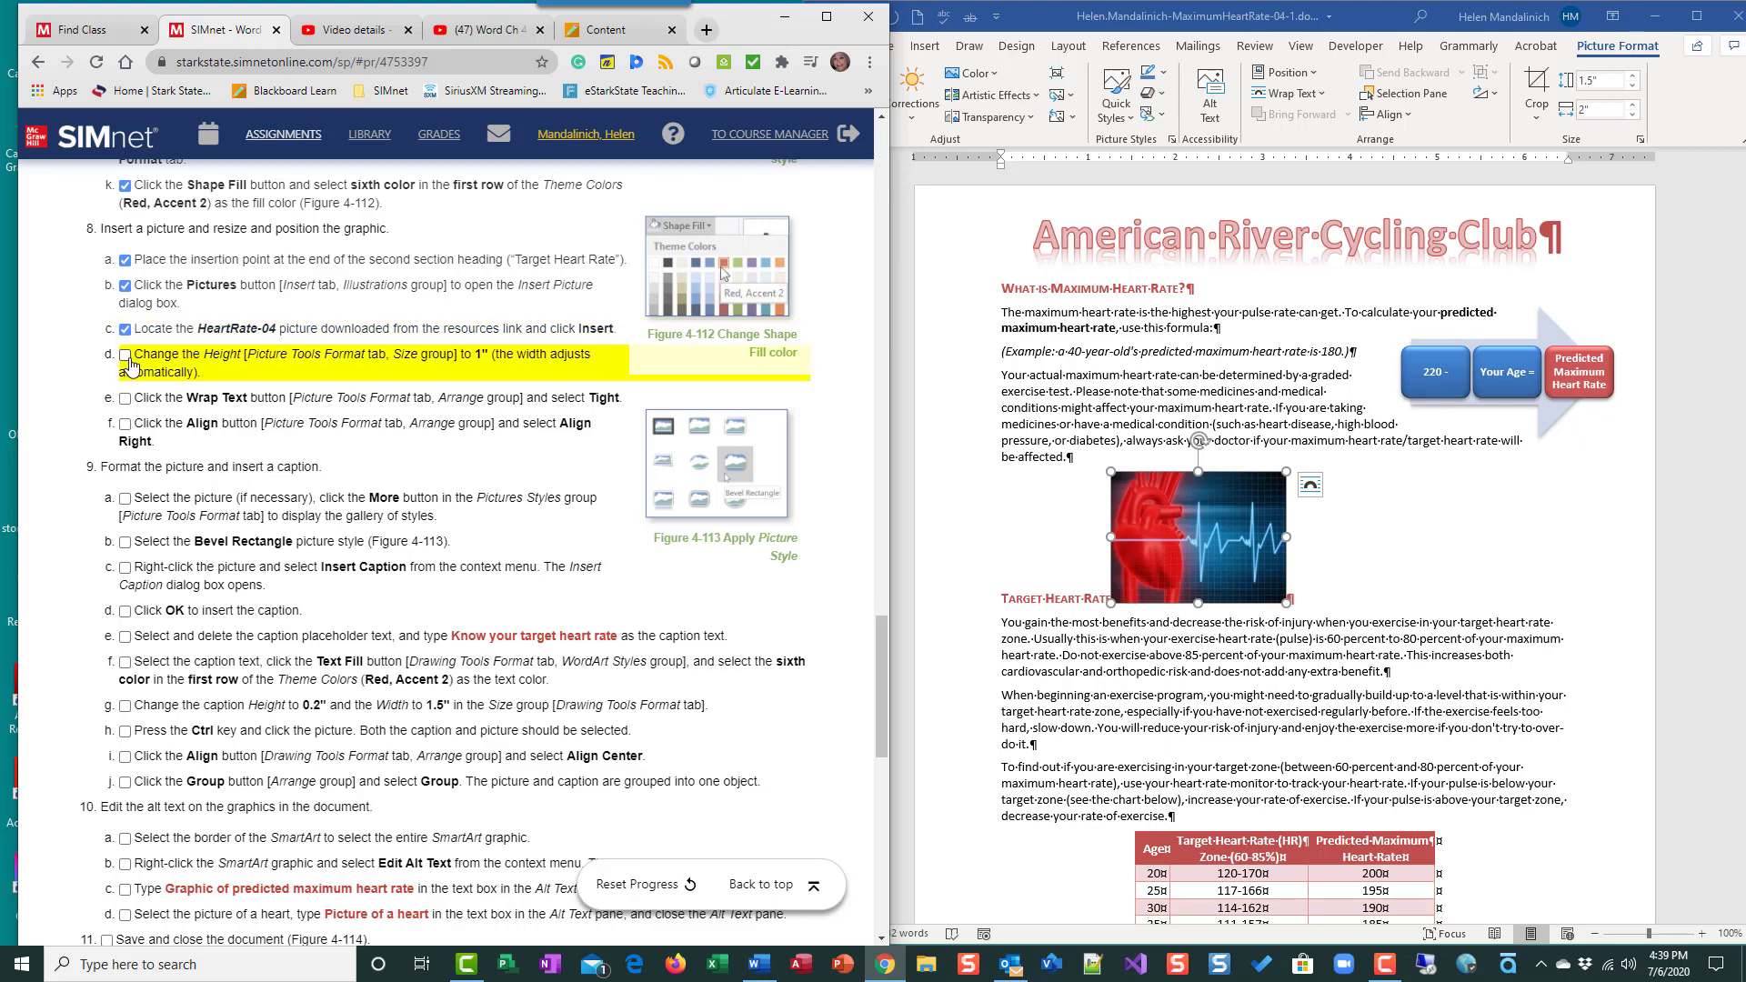
Check the aspect ratio lock in the heart picture's Layout size settings, leaving them unchanged.
{"action": "left_click", "coordinate": [1621, 47]}
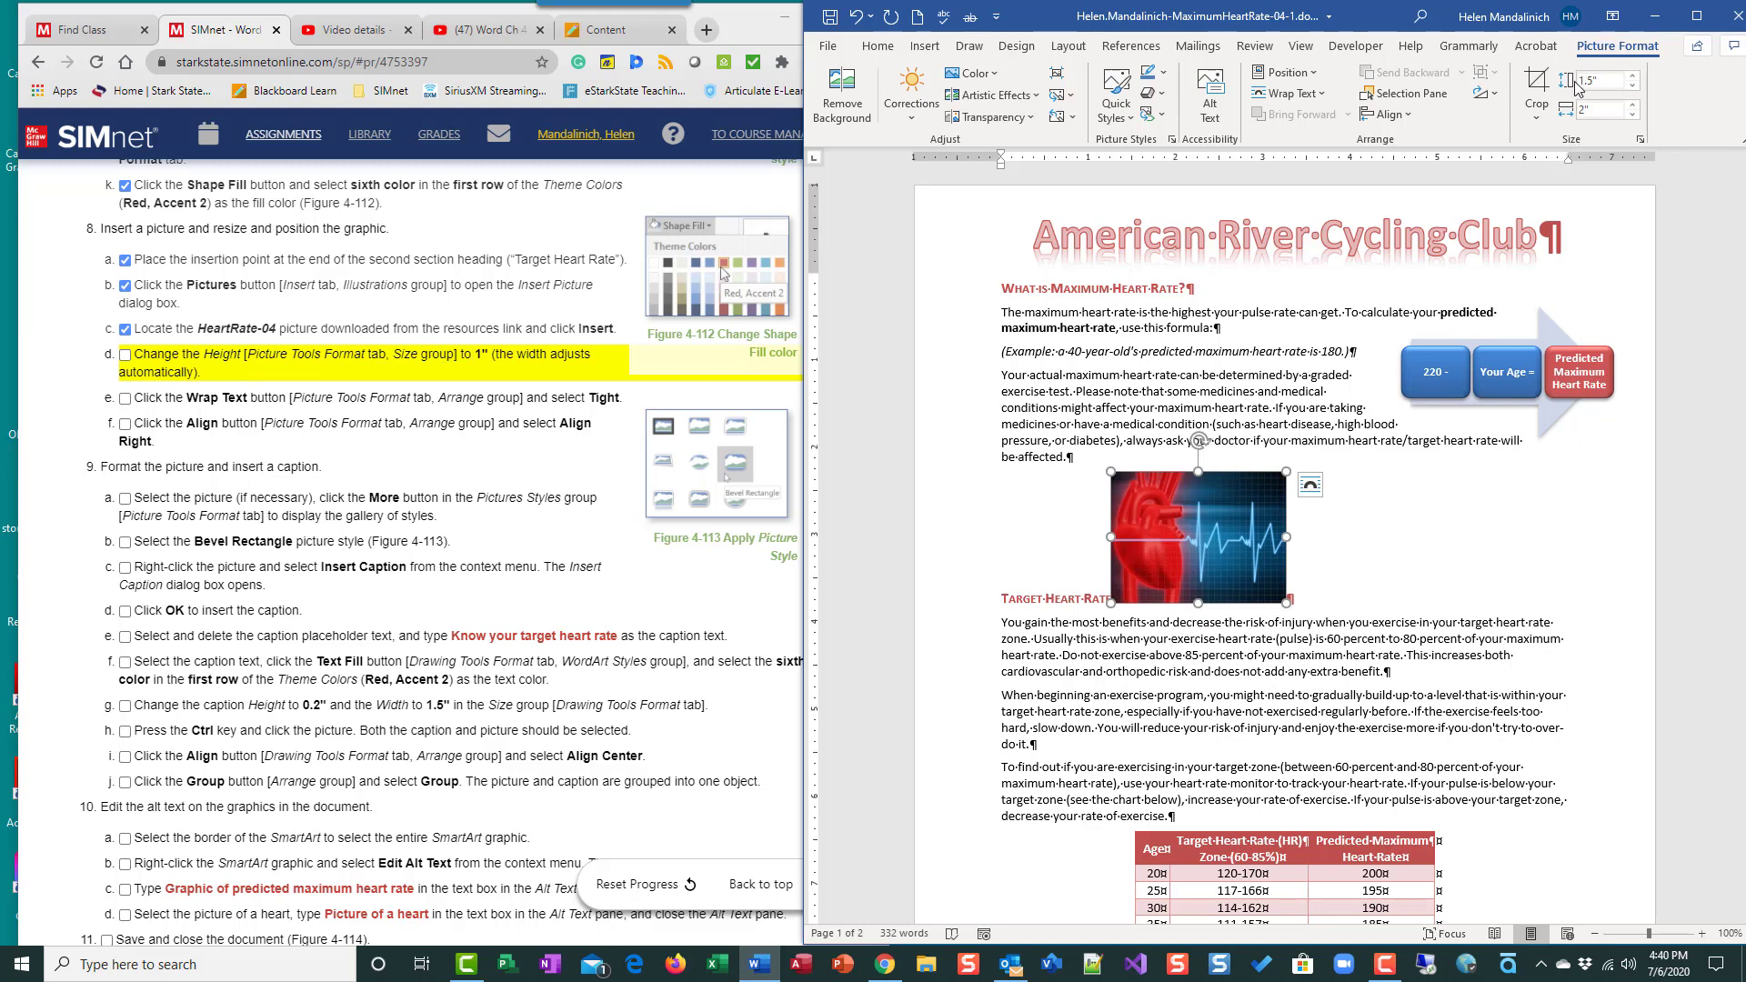
{"action": "left_click", "coordinate": [1642, 141]}
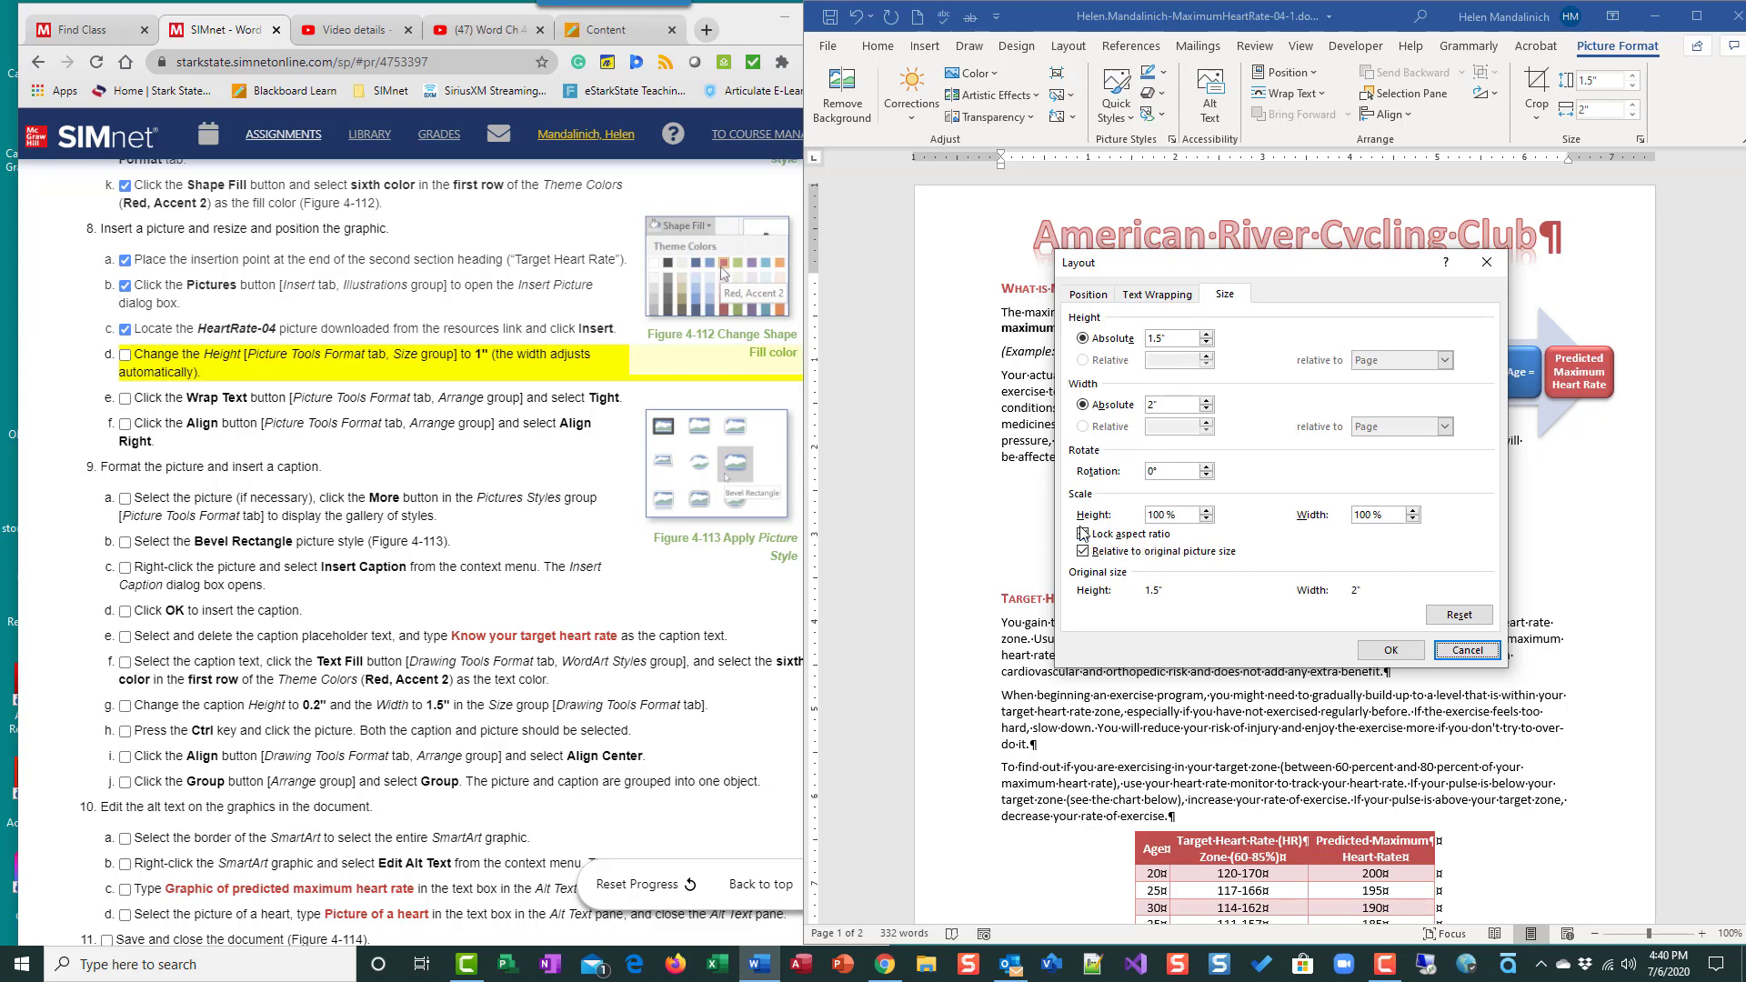
{"action": "left_click", "coordinate": [1467, 652]}
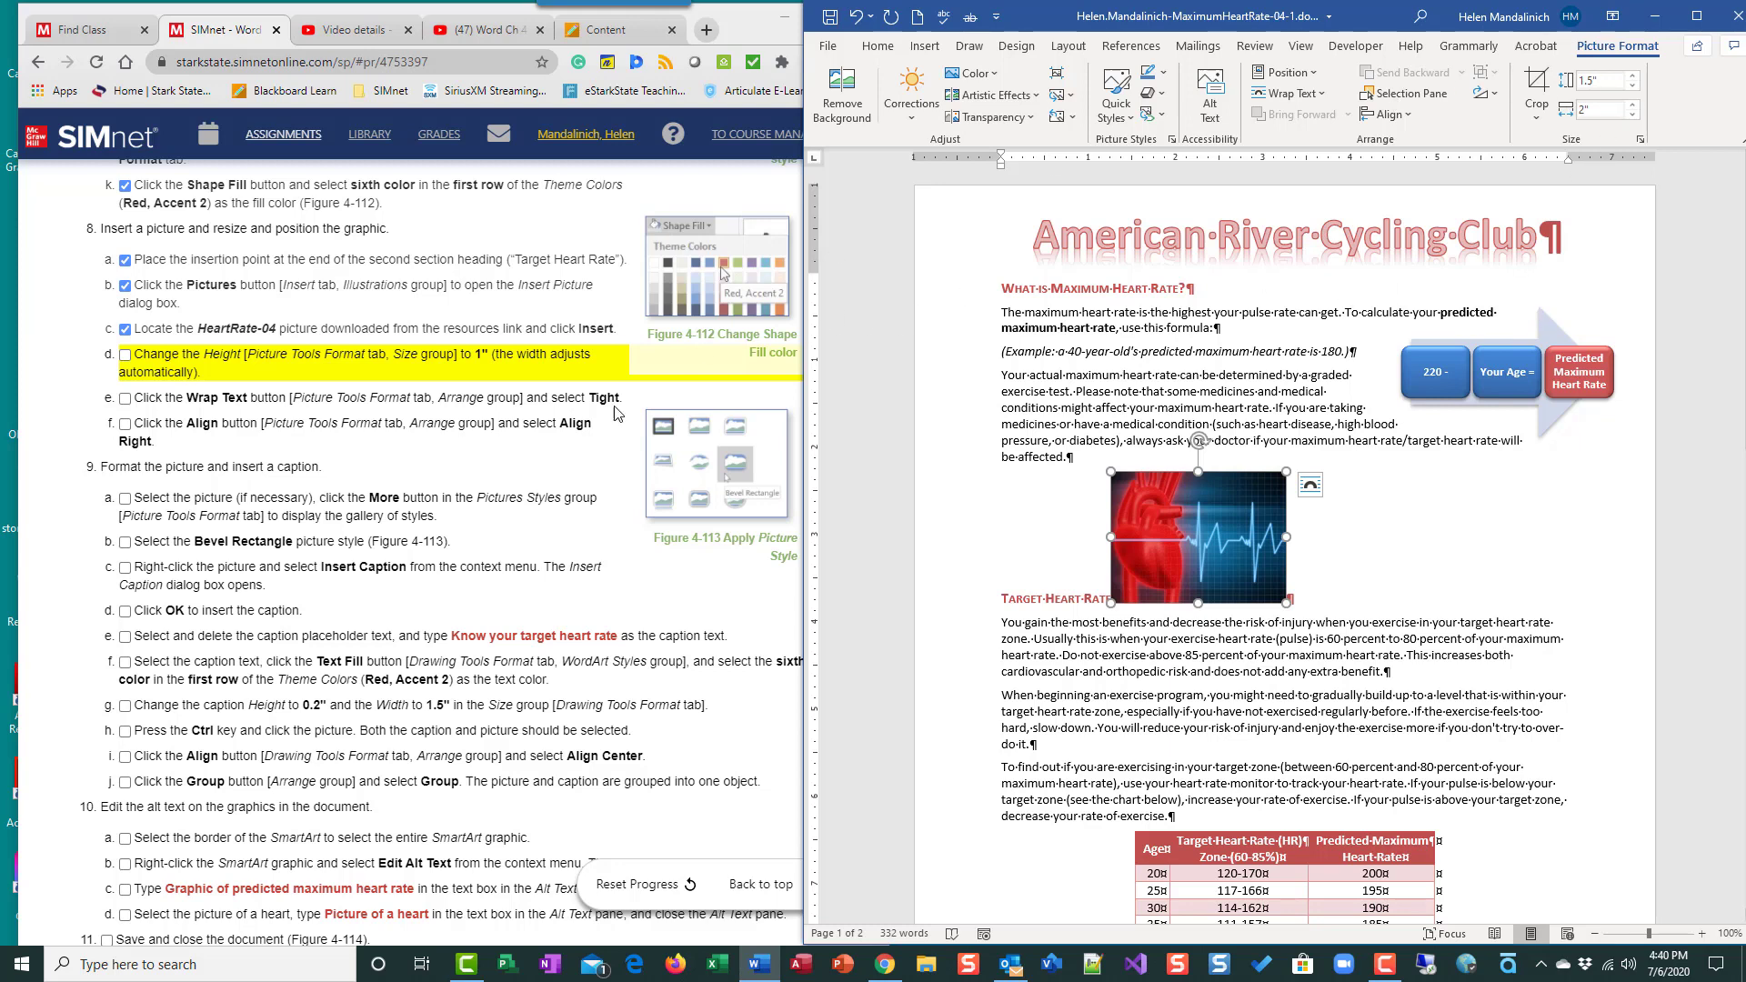
Set the heart picture's height to 1" and check off instruction 8d.
{"action": "left_click", "coordinate": [1632, 92]}
{"action": "left_click", "coordinate": [1633, 92]}
{"action": "left_click", "coordinate": [1633, 92]}
{"action": "left_click", "coordinate": [1633, 92]}
{"action": "left_click", "coordinate": [1633, 92]}
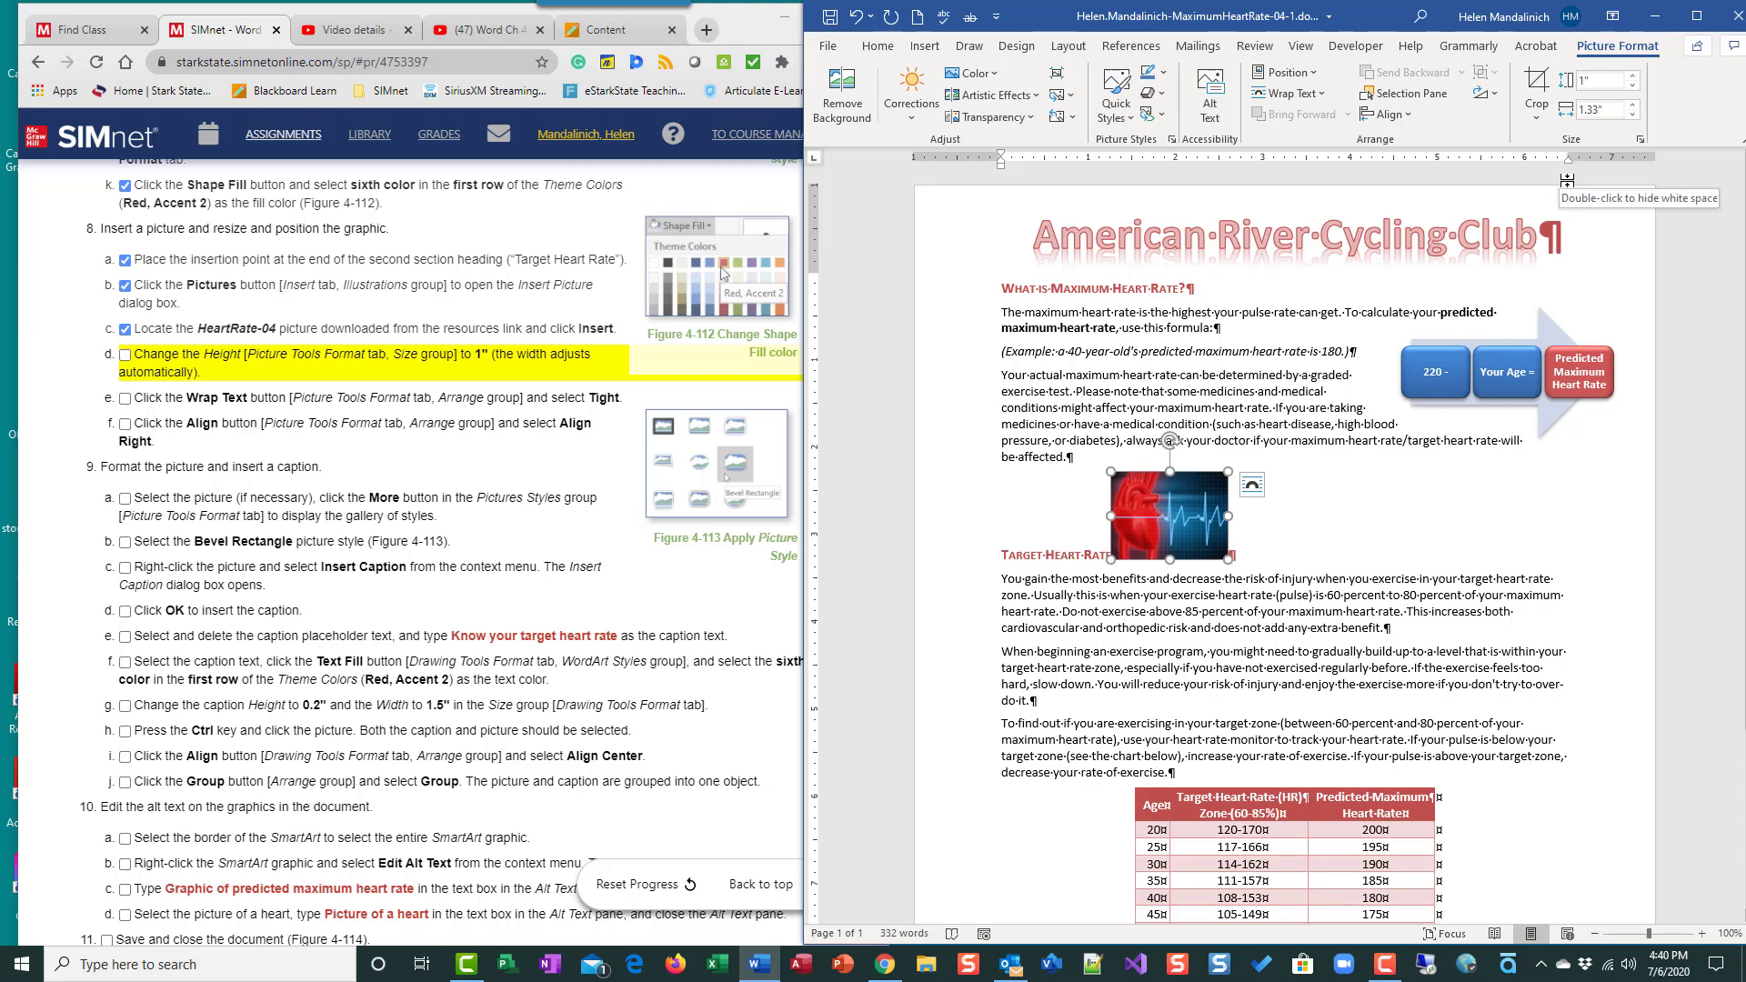
{"action": "left_click", "coordinate": [125, 356]}
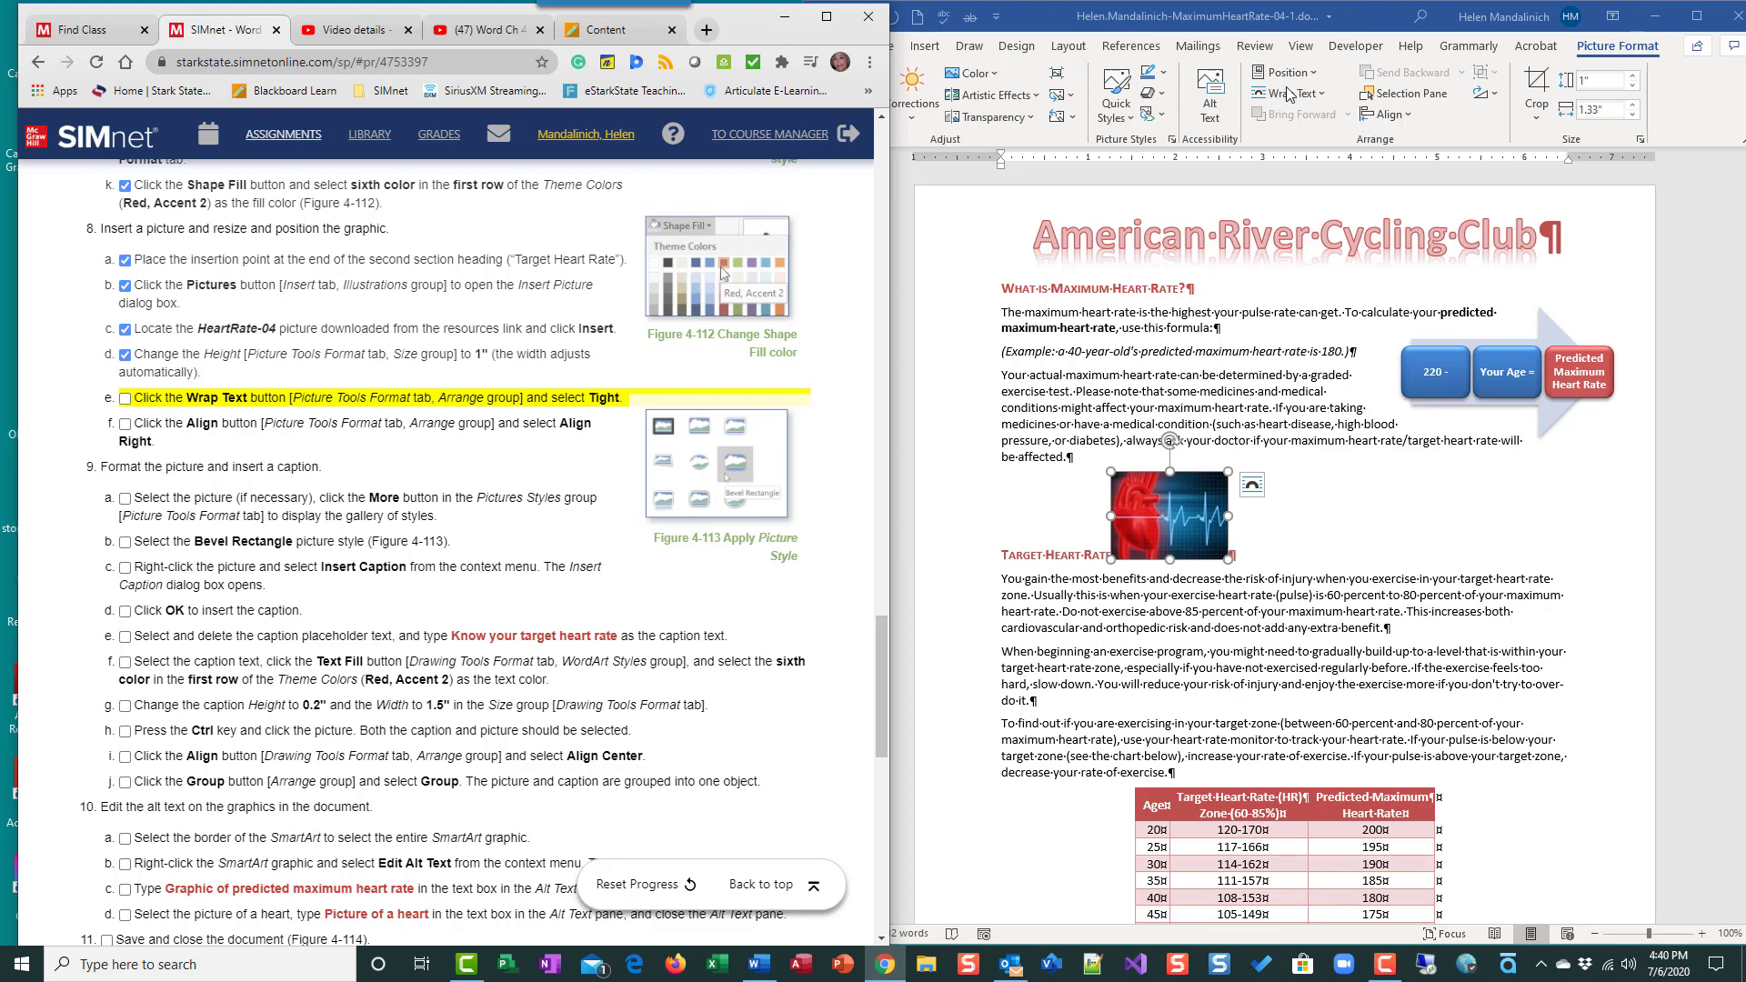
Apply Tight text wrapping to the heart picture and check off instruction 8e.
{"action": "left_click", "coordinate": [1323, 94]}
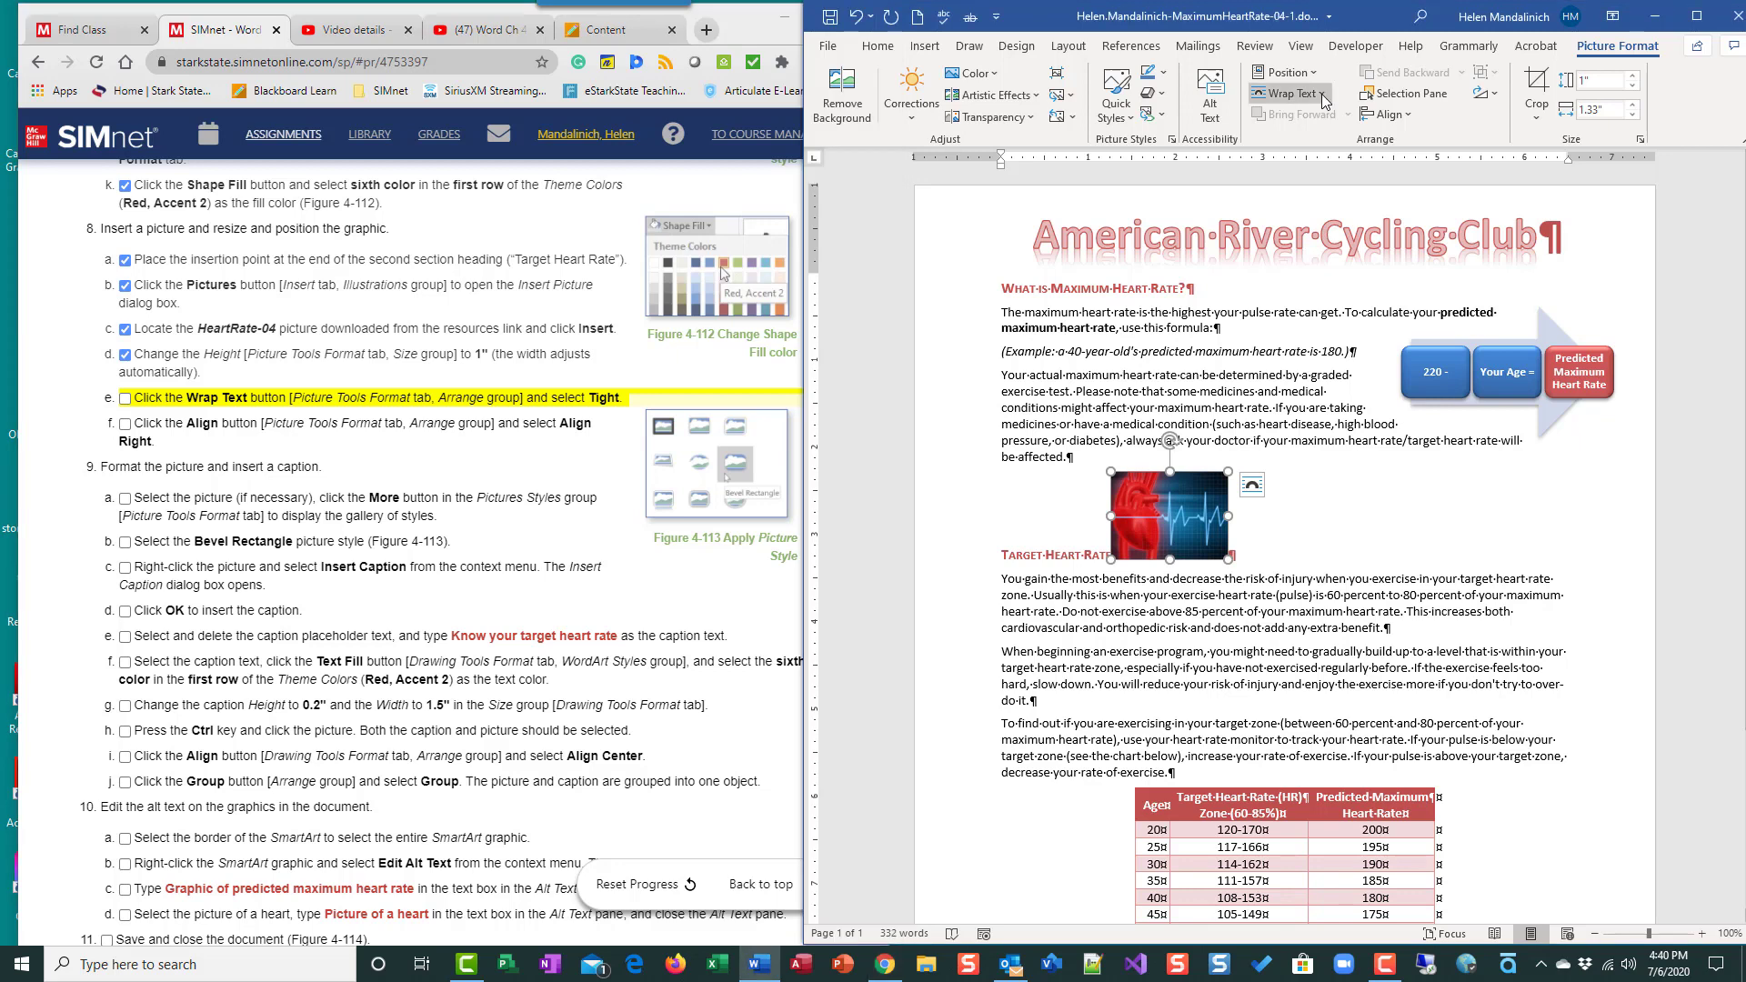
{"action": "left_click", "coordinate": [1323, 95]}
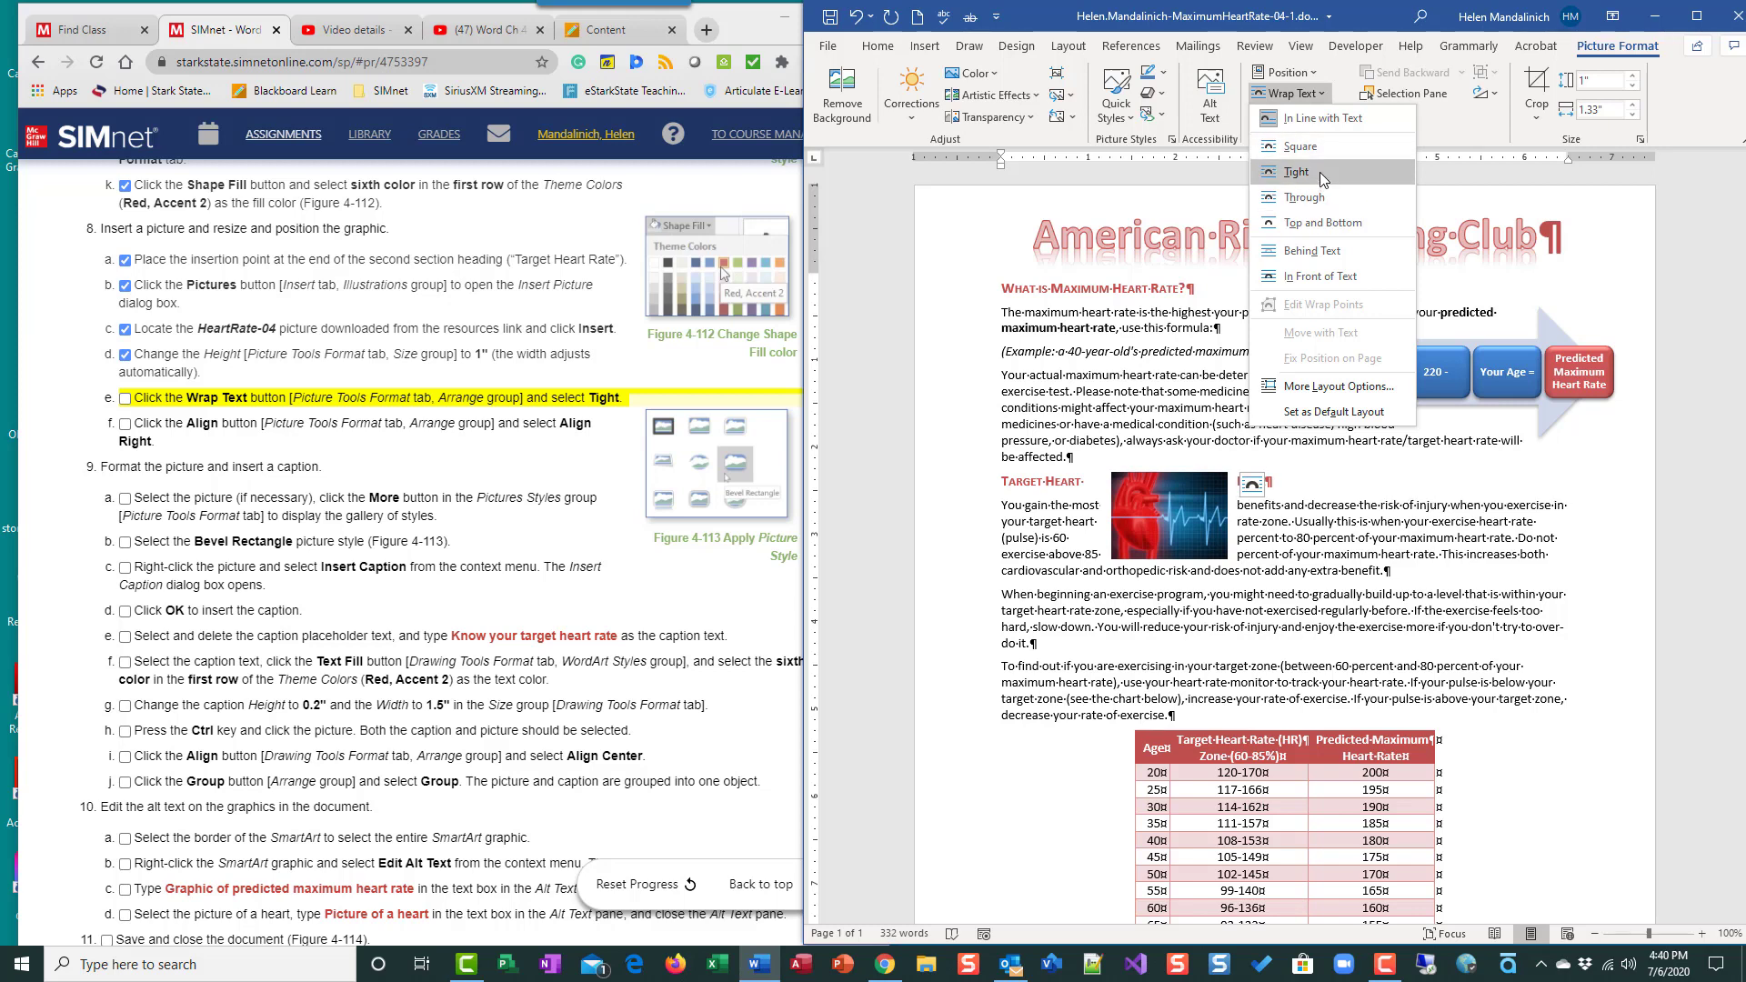
{"action": "left_click", "coordinate": [1319, 172]}
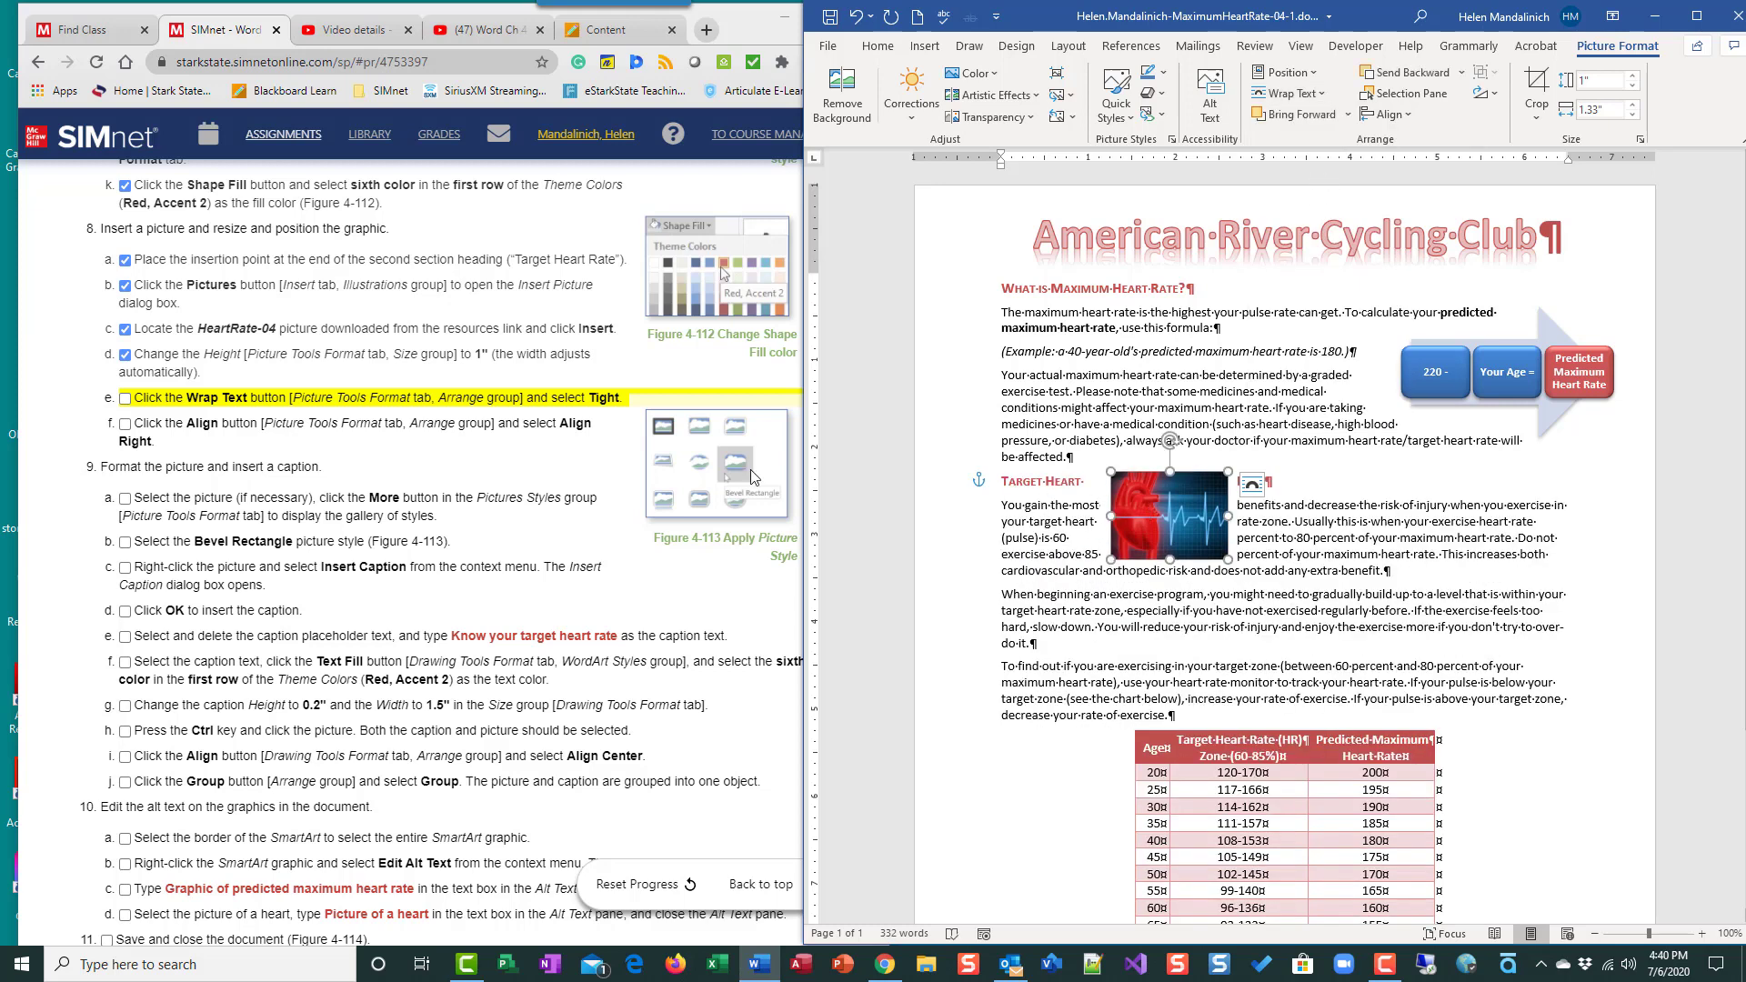
{"action": "left_click", "coordinate": [128, 401]}
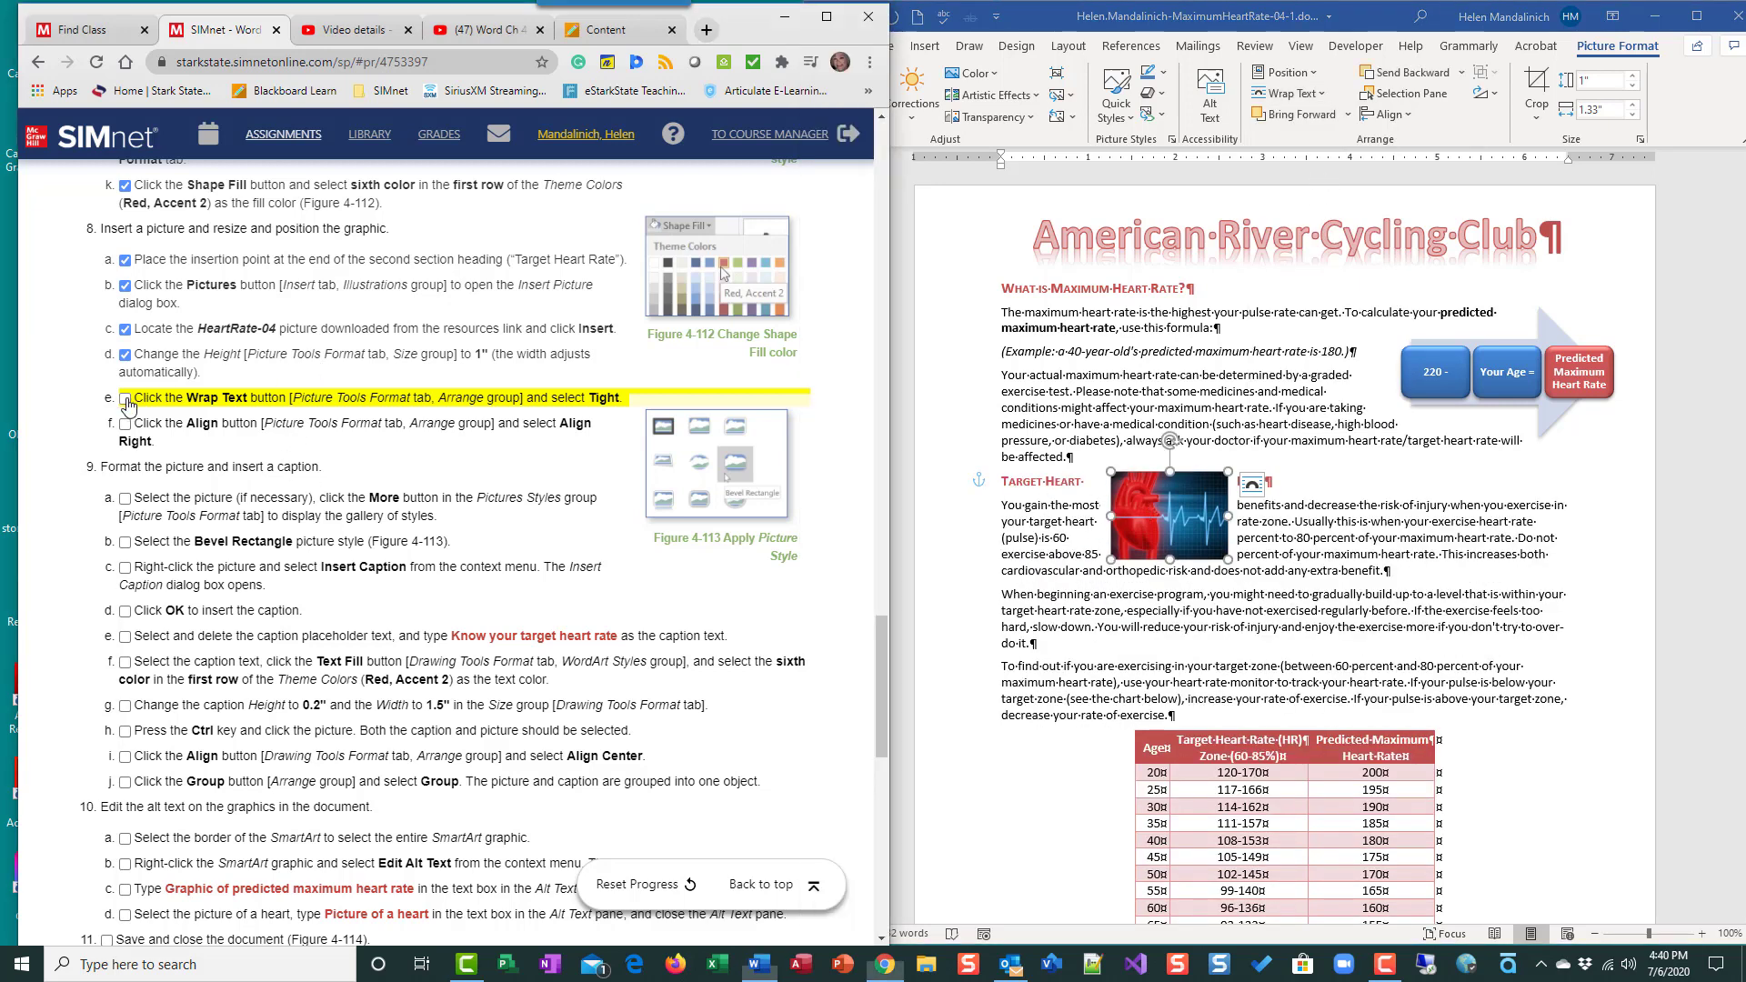
{"action": "left_click", "coordinate": [126, 401]}
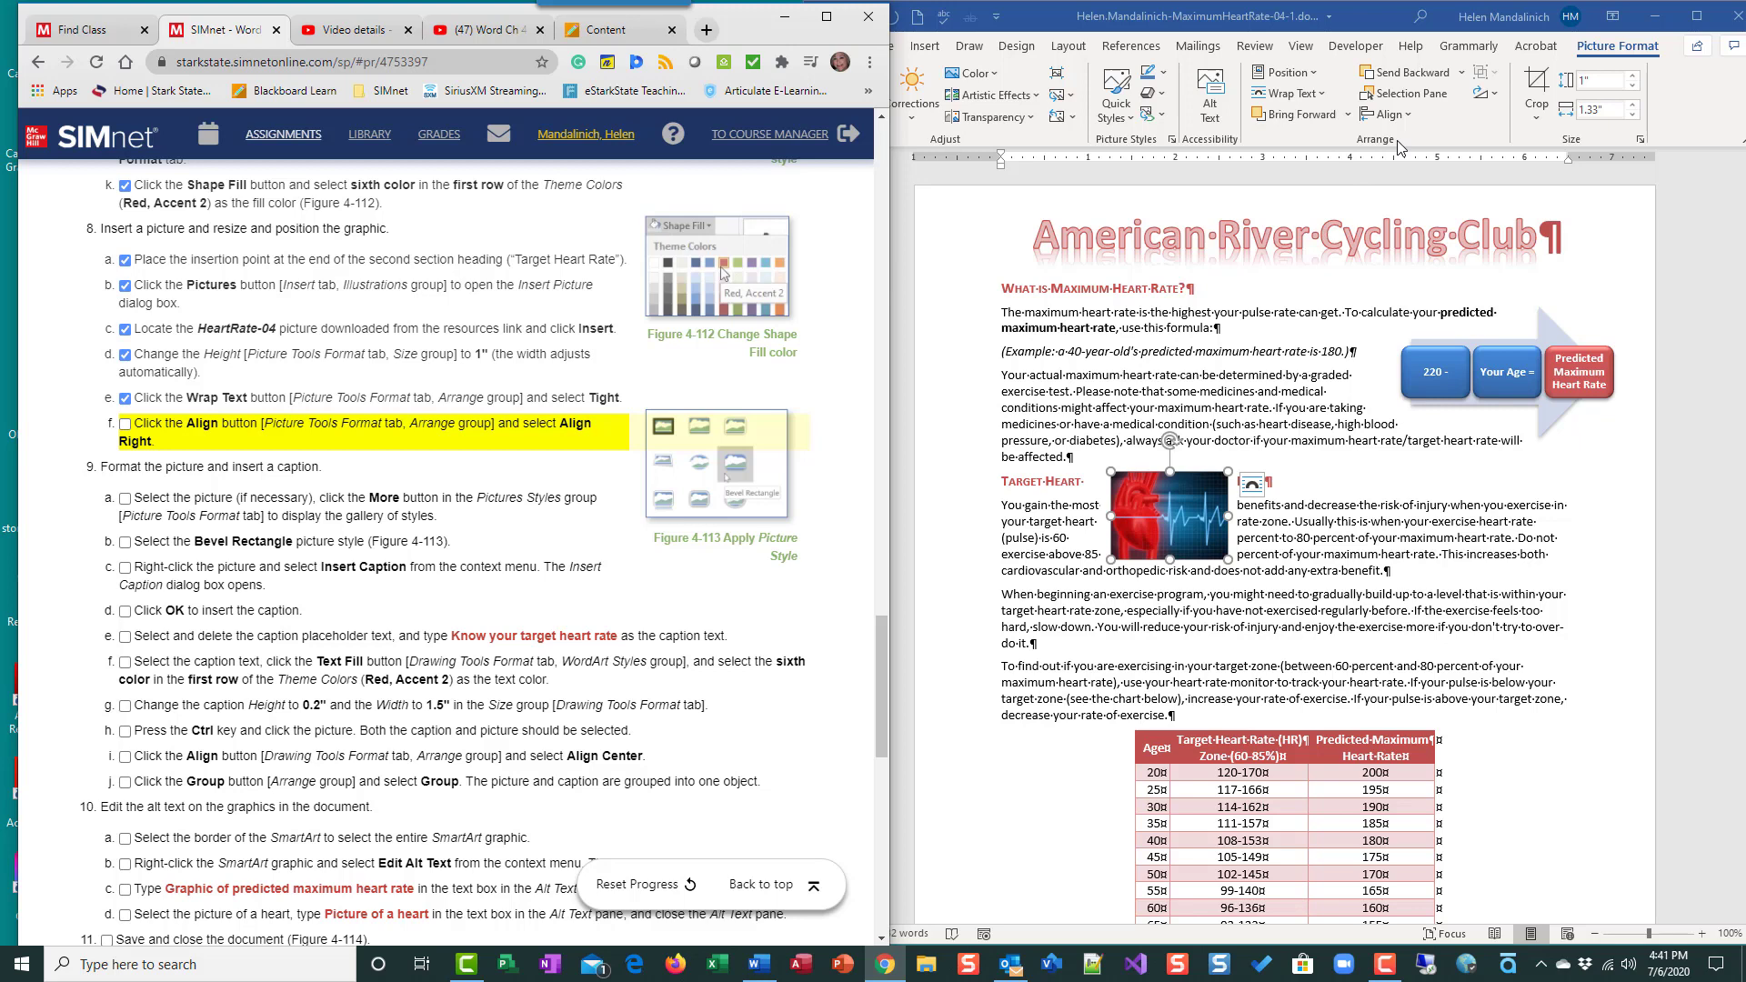
Align the heart picture with Align Right and check off instruction 8f.
{"action": "left_click", "coordinate": [1318, 76]}
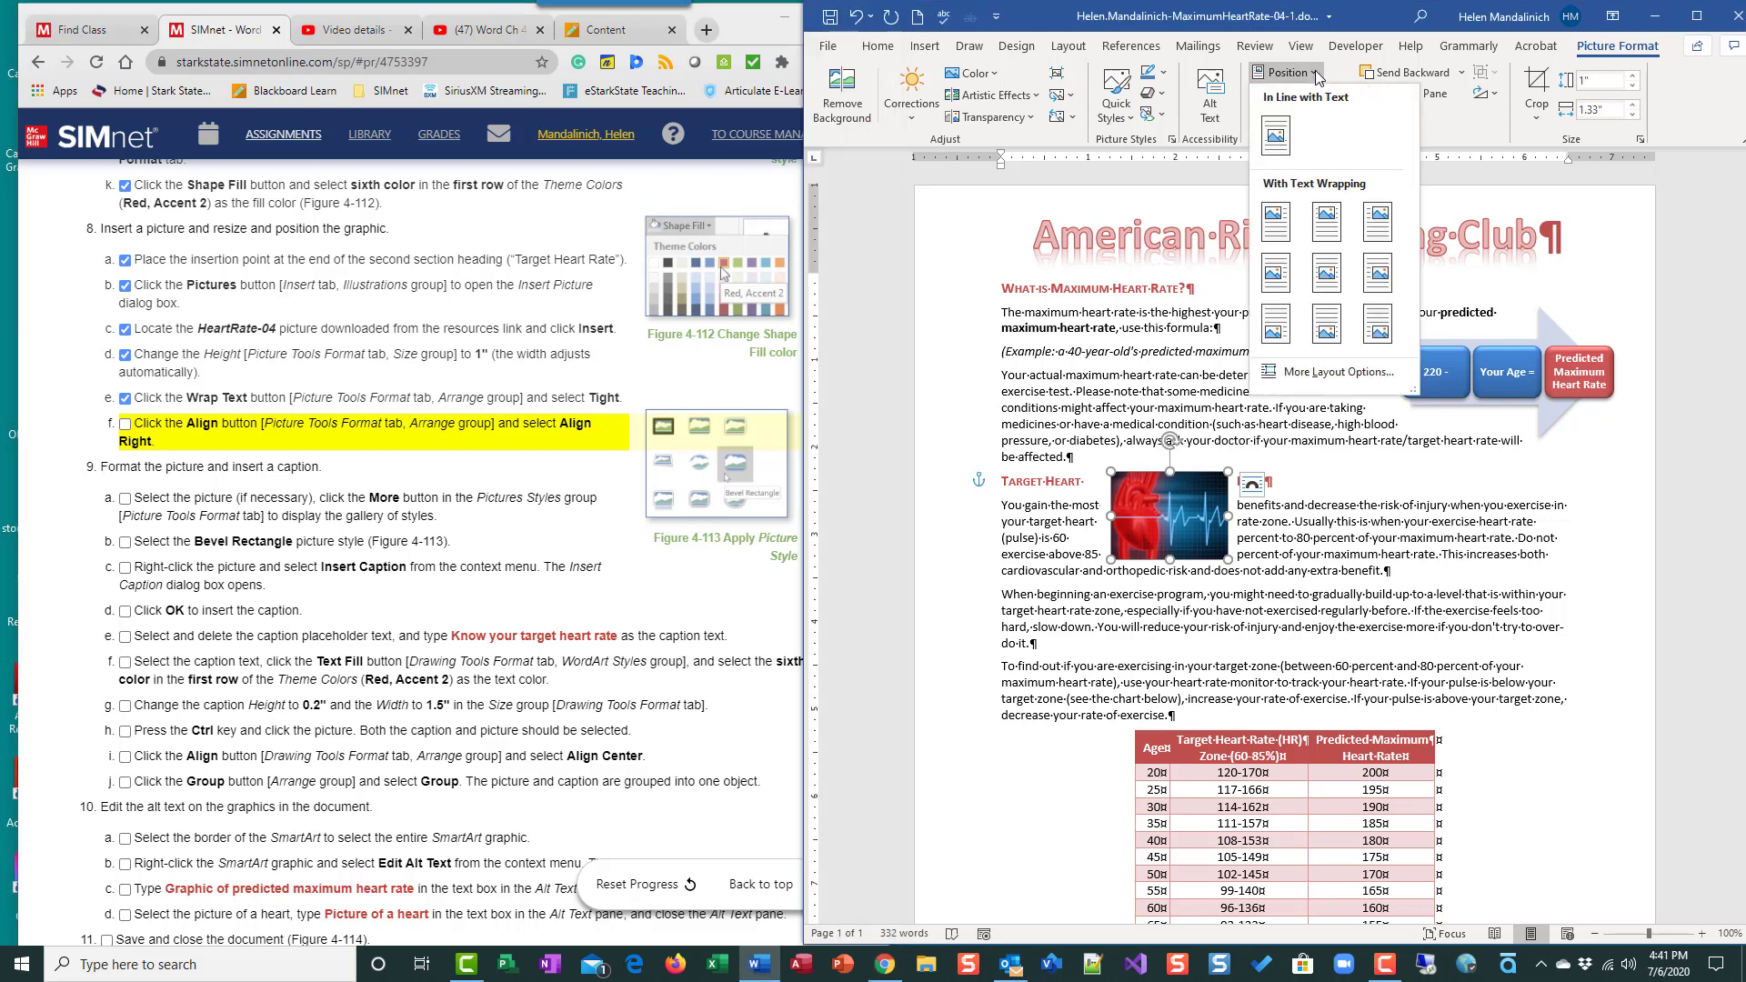
{"action": "left_click", "coordinate": [1317, 76]}
{"action": "left_click", "coordinate": [1317, 76]}
{"action": "left_click", "coordinate": [1317, 76]}
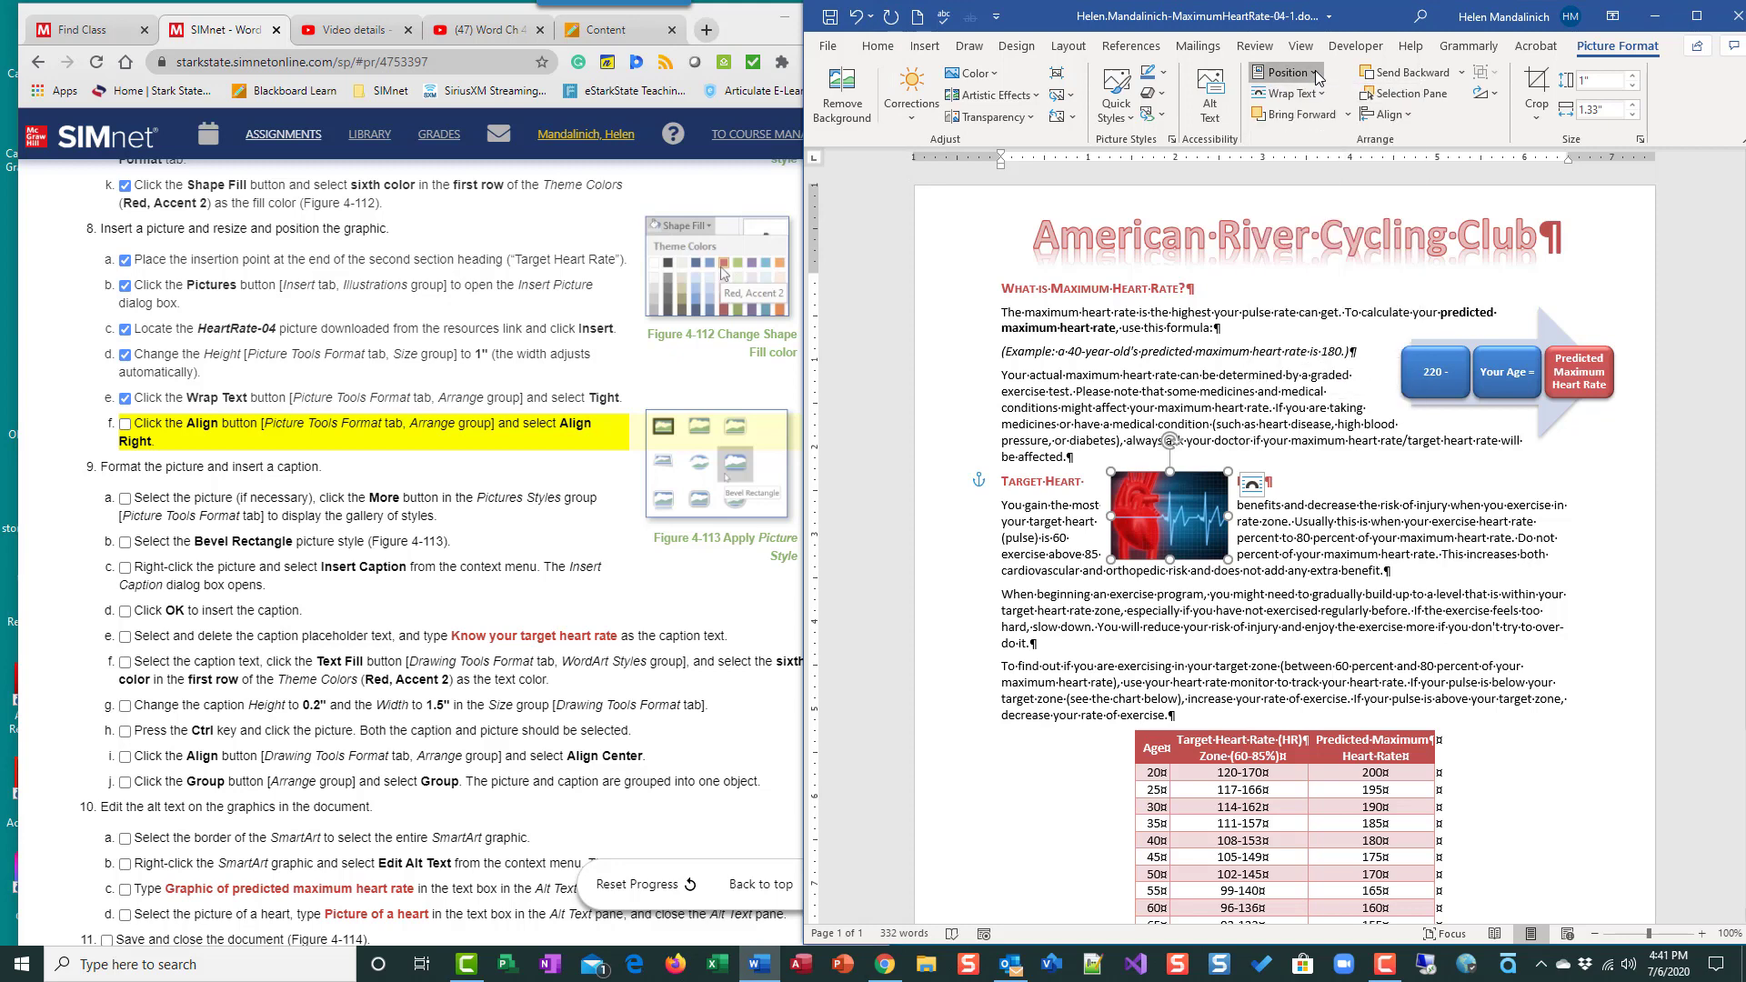
{"action": "left_click", "coordinate": [1406, 115]}
{"action": "left_click", "coordinate": [1430, 191]}
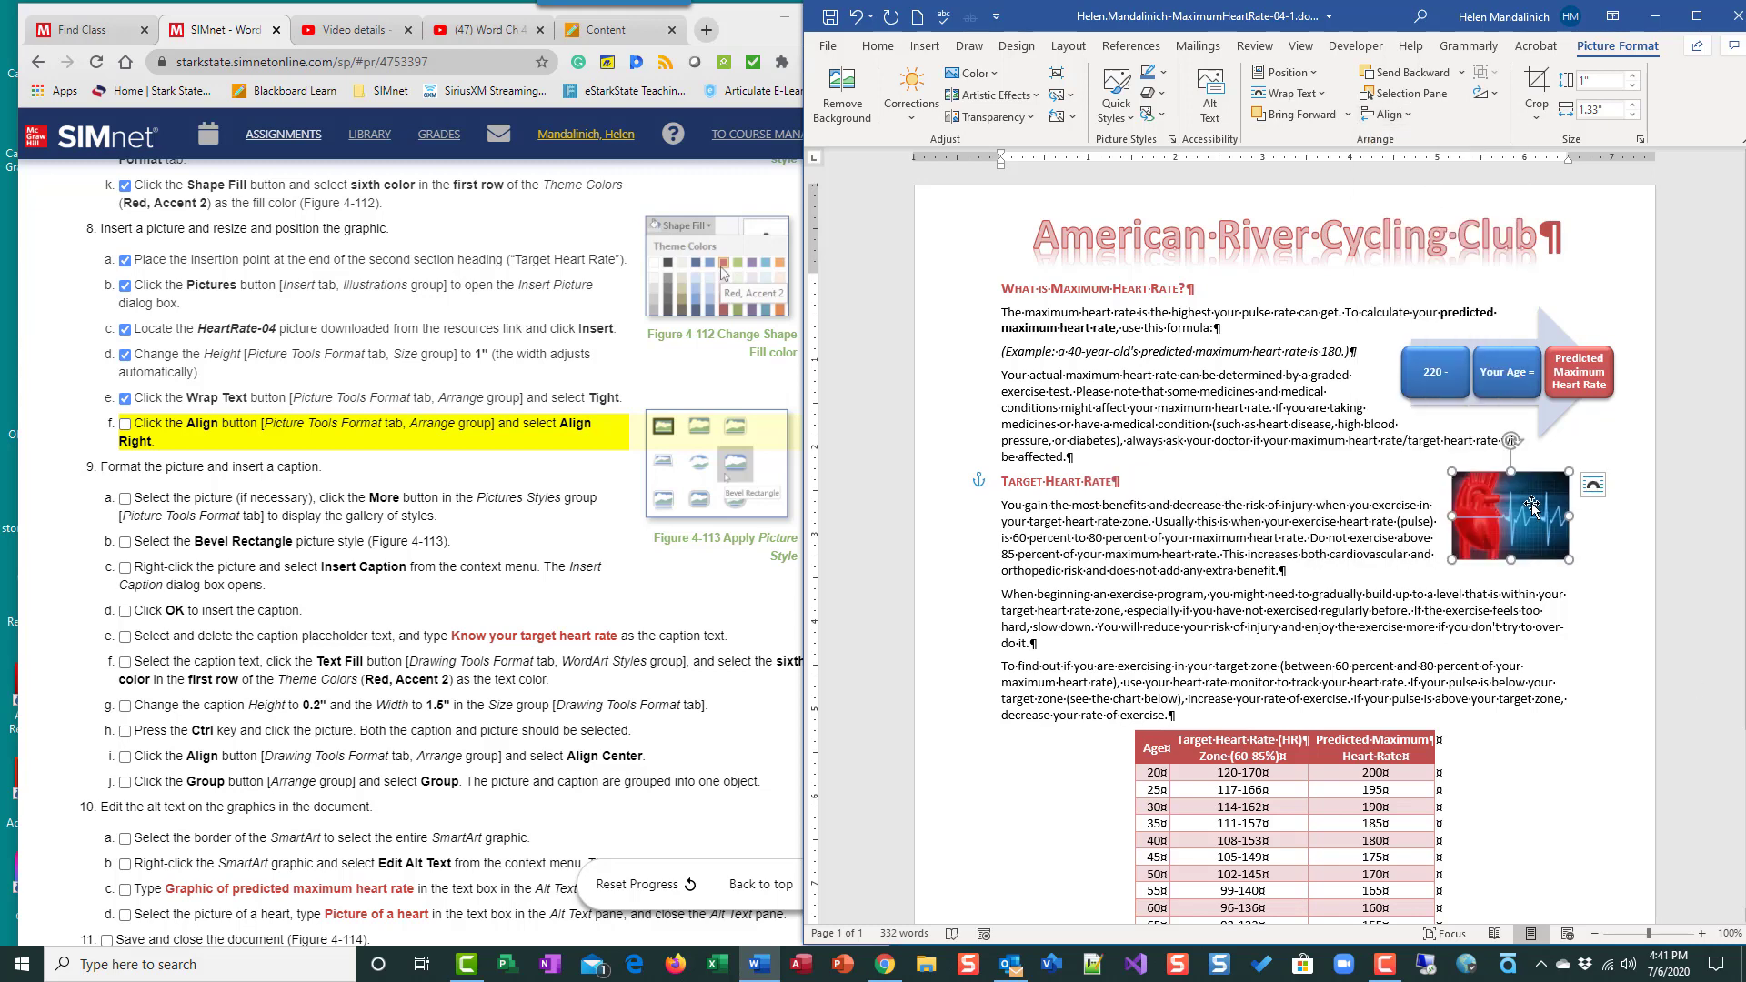
{"action": "left_click", "coordinate": [128, 430]}
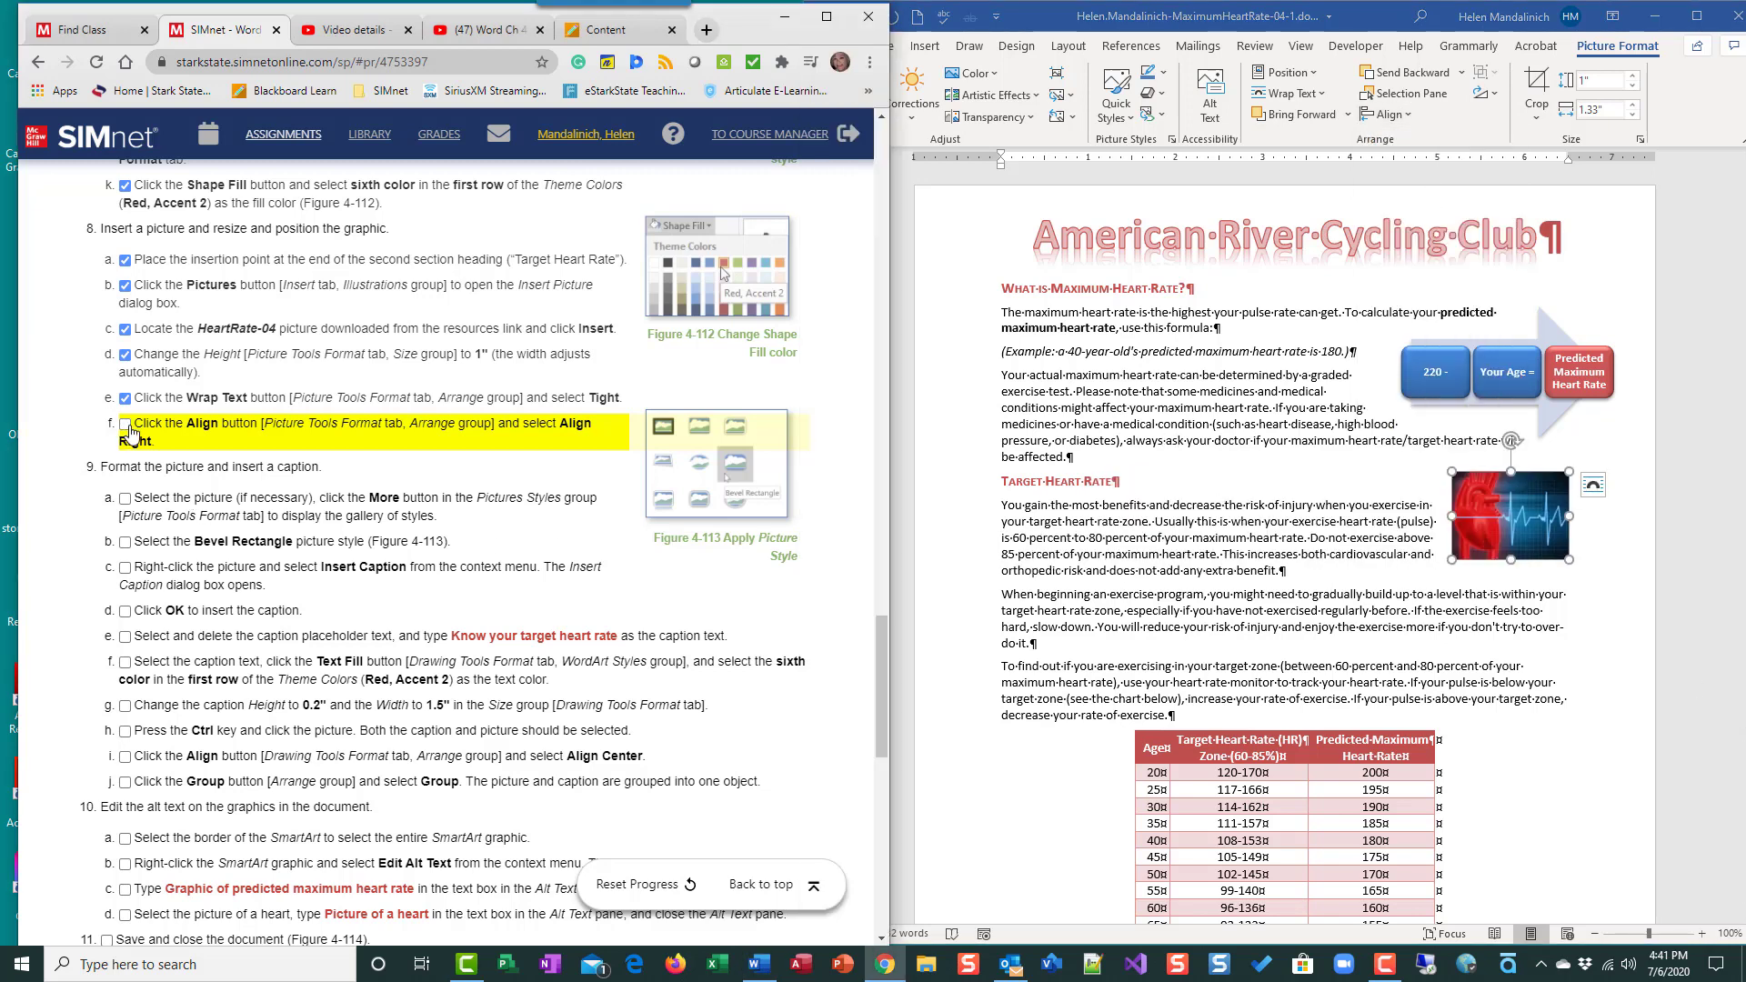
{"action": "left_click", "coordinate": [128, 432]}
Apply the Bevel Rectangle picture style to the heart picture and check off instructions 9a and 9b.
{"action": "scroll", "coordinate": [1245, 598], "scroll_direction": "down", "scroll_amount": 1}
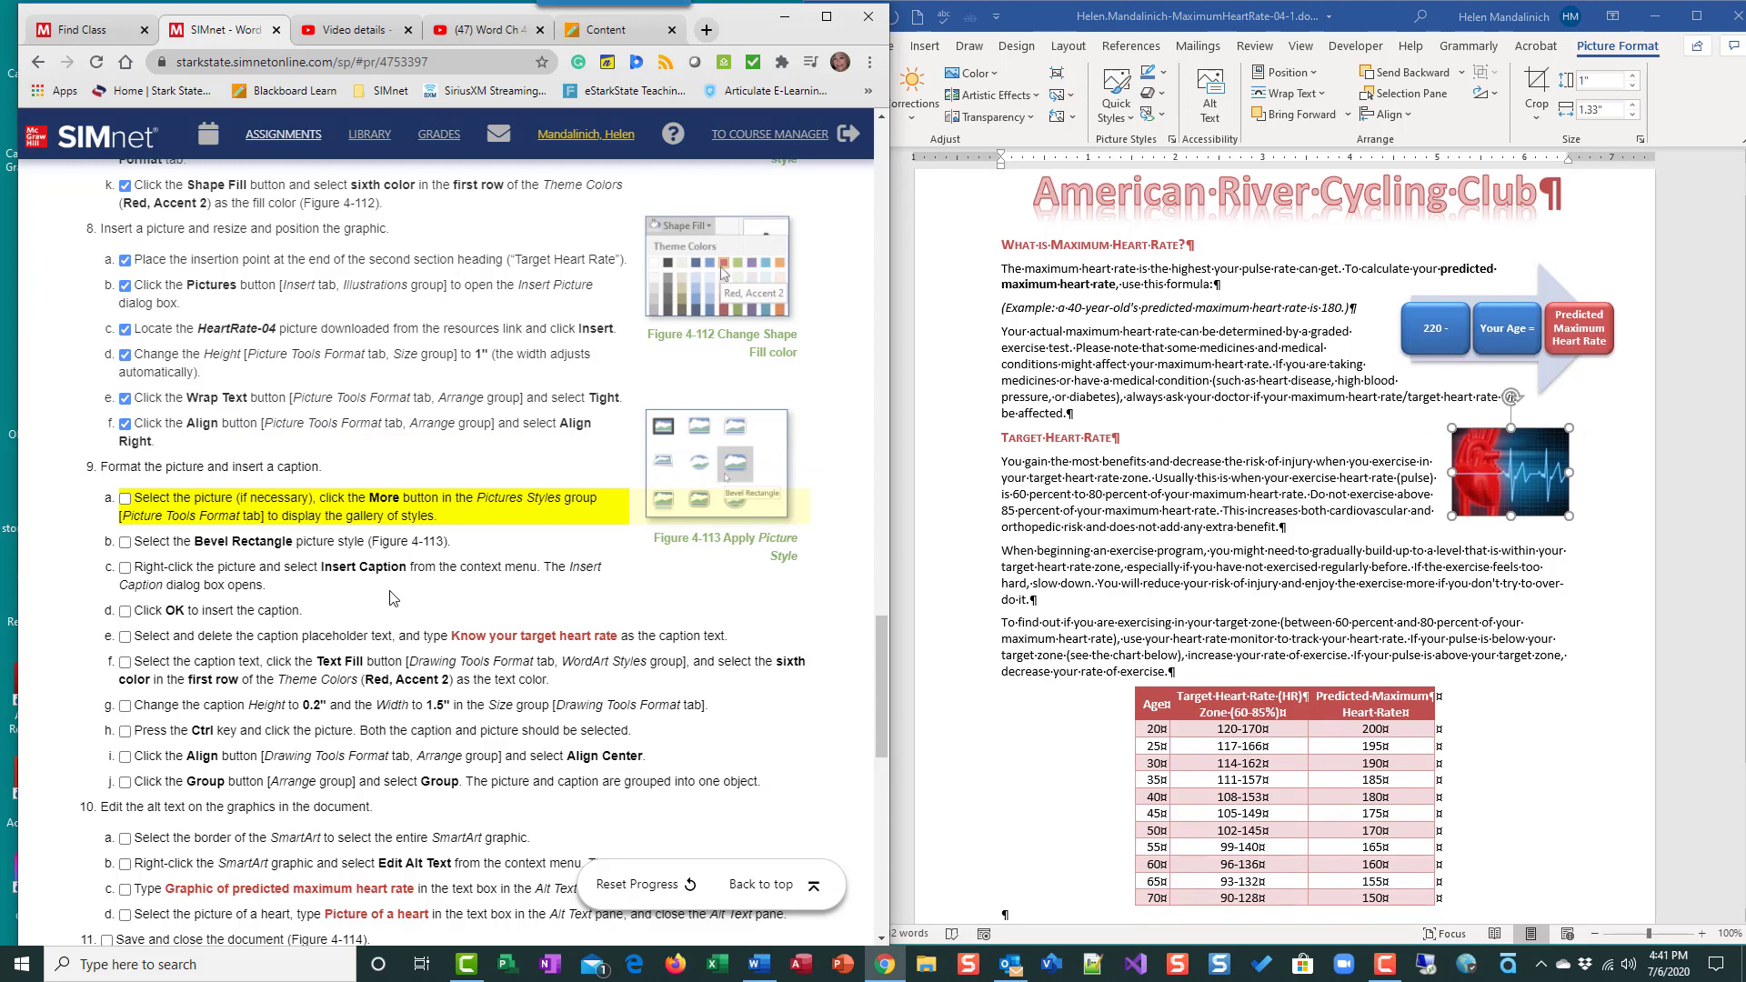
{"action": "scroll", "coordinate": [393, 597], "scroll_direction": "down", "scroll_amount": 2}
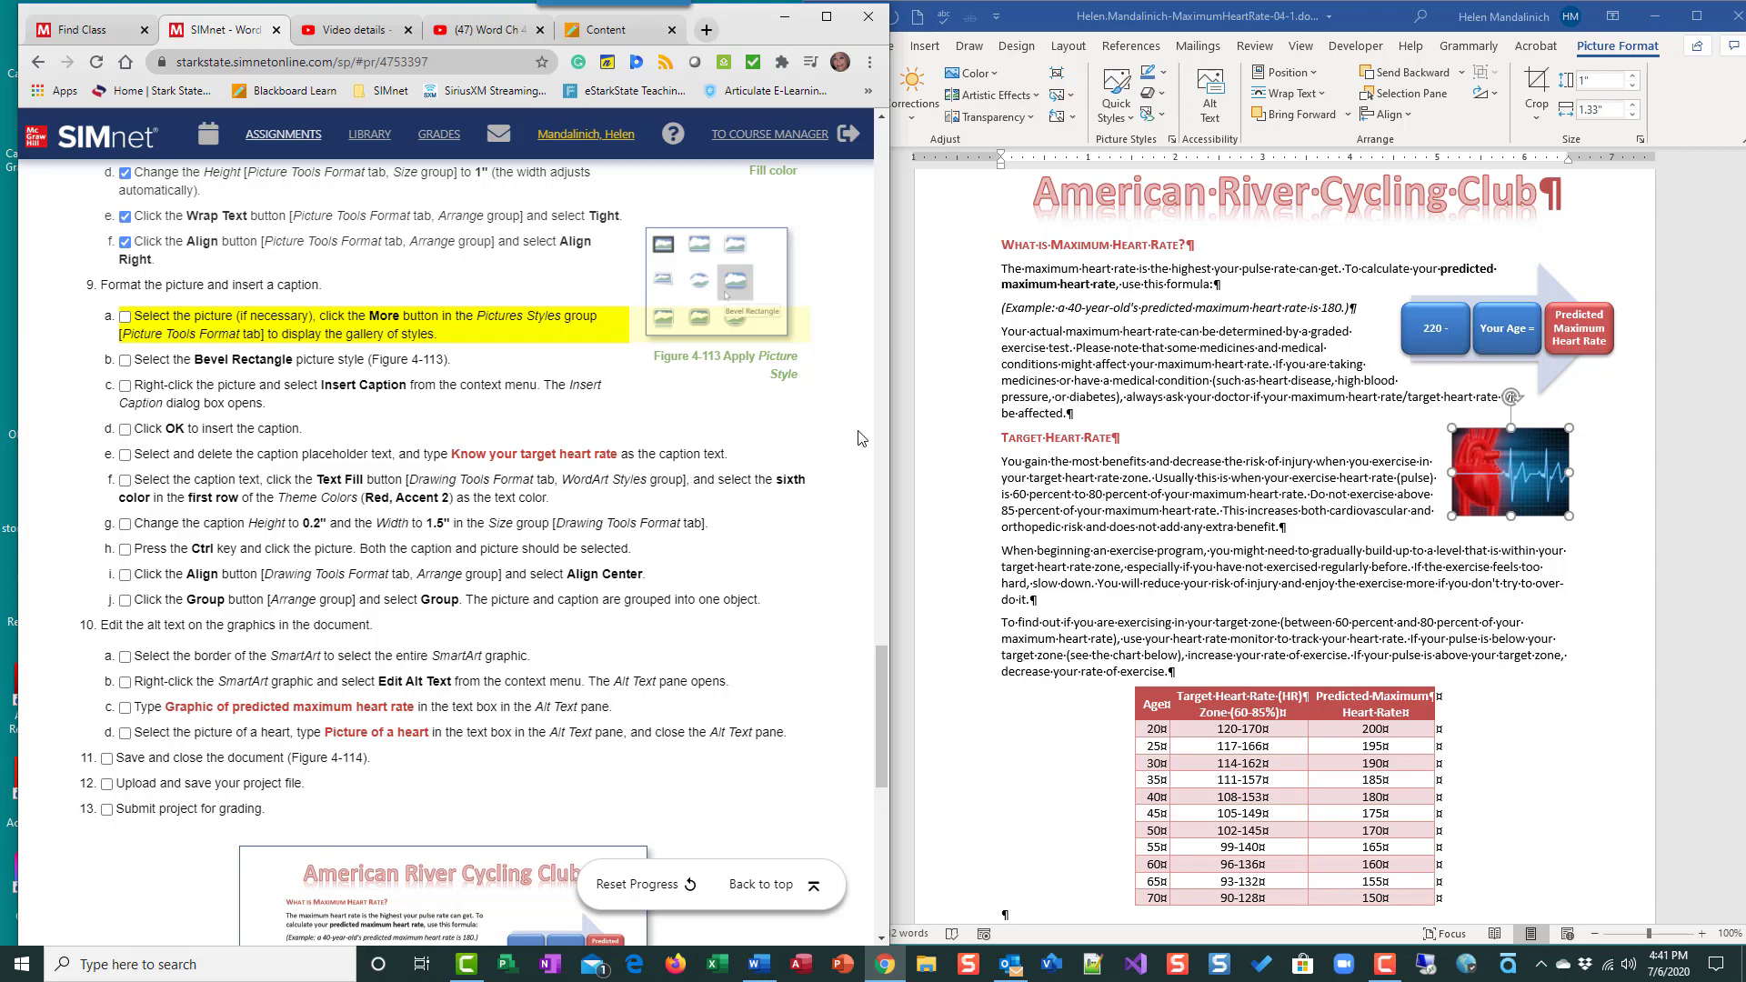
{"action": "left_click", "coordinate": [125, 316]}
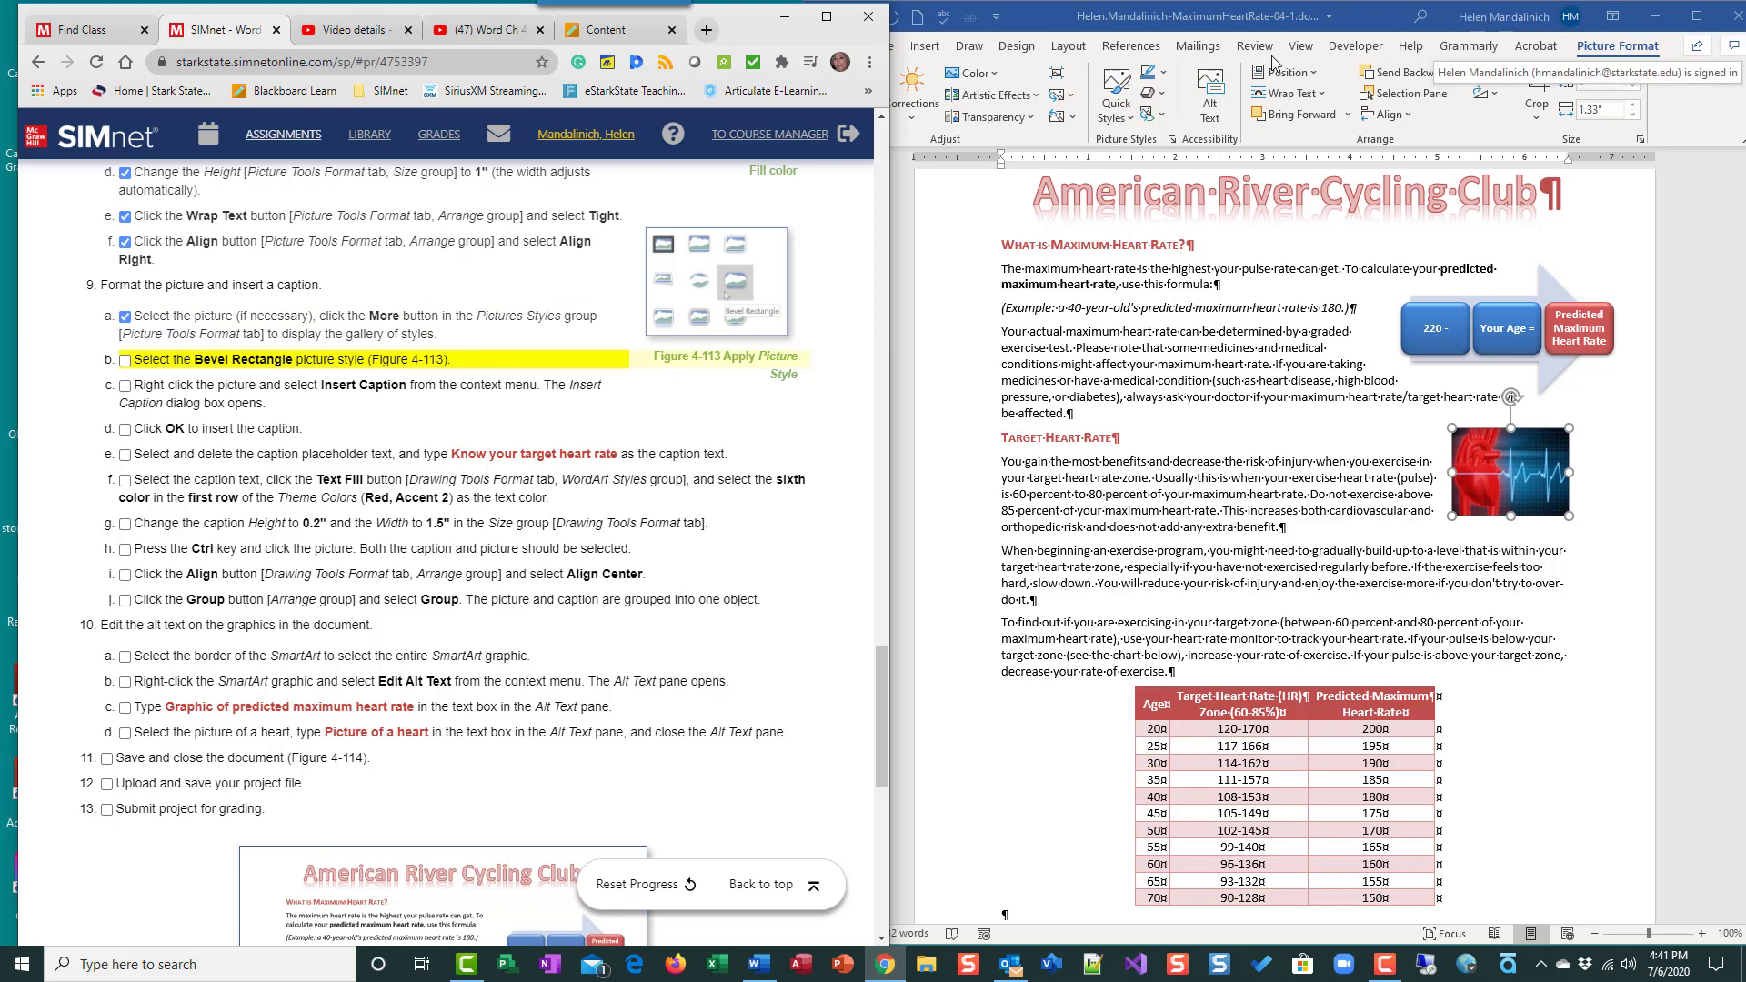
{"action": "left_click", "coordinate": [1131, 122]}
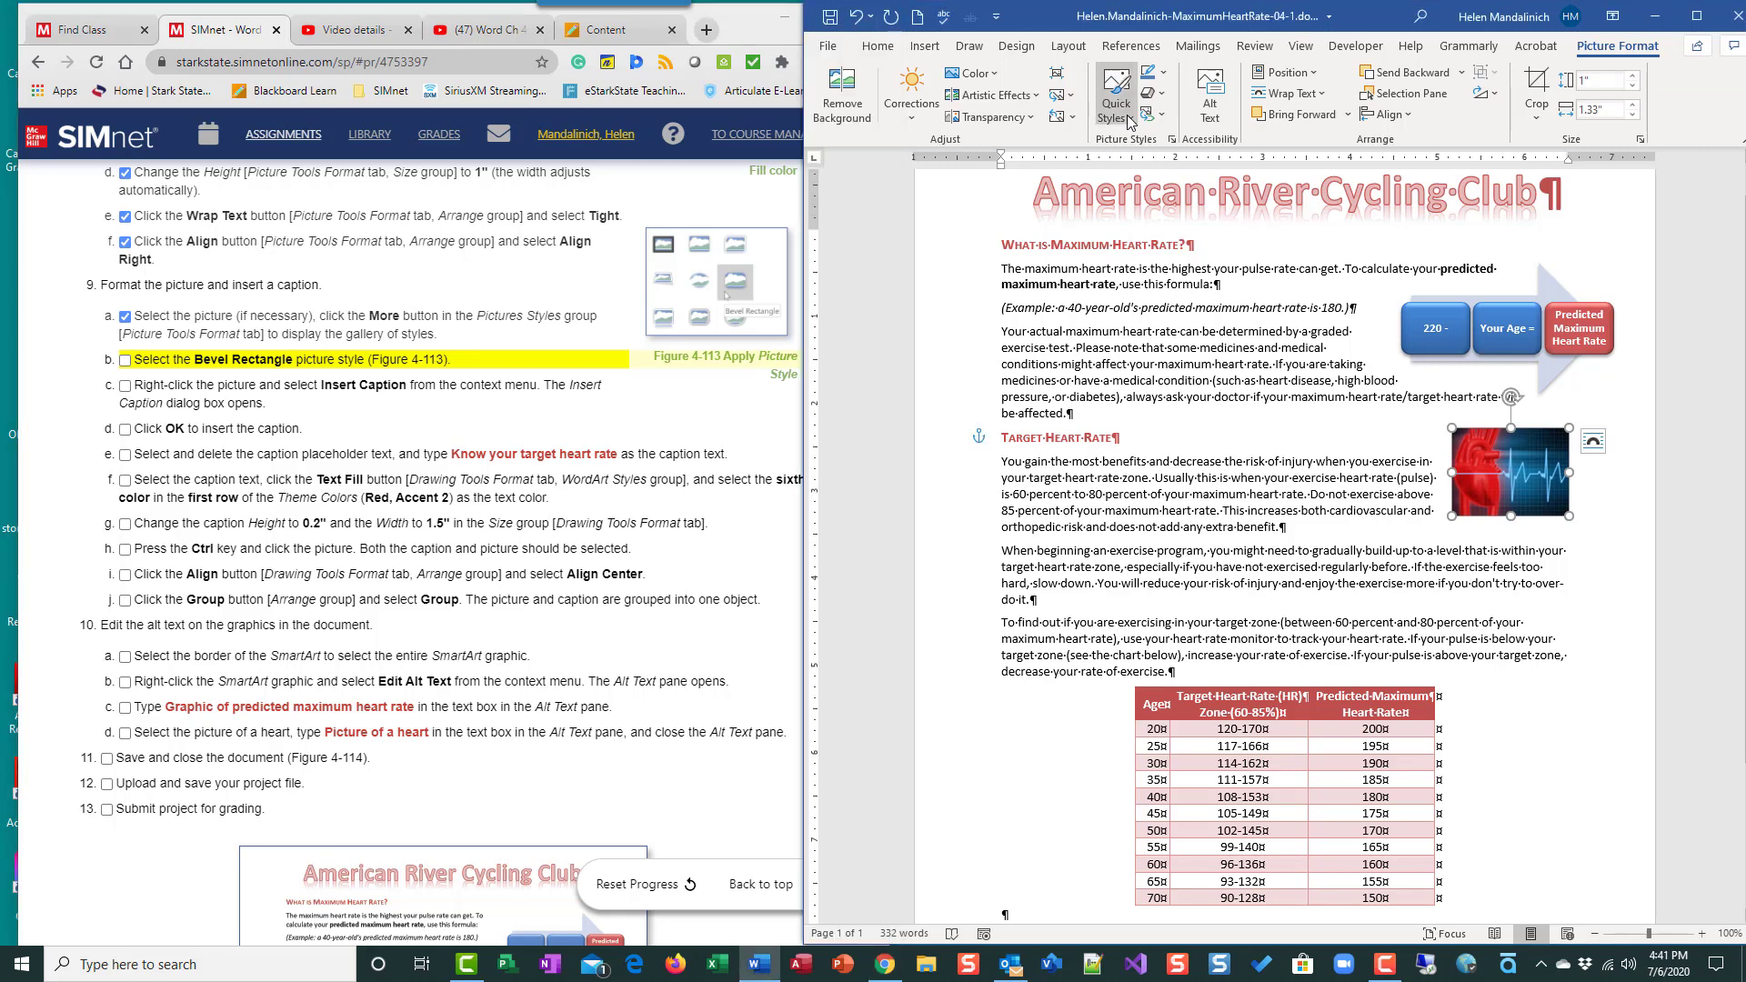
{"action": "left_click", "coordinate": [1130, 122]}
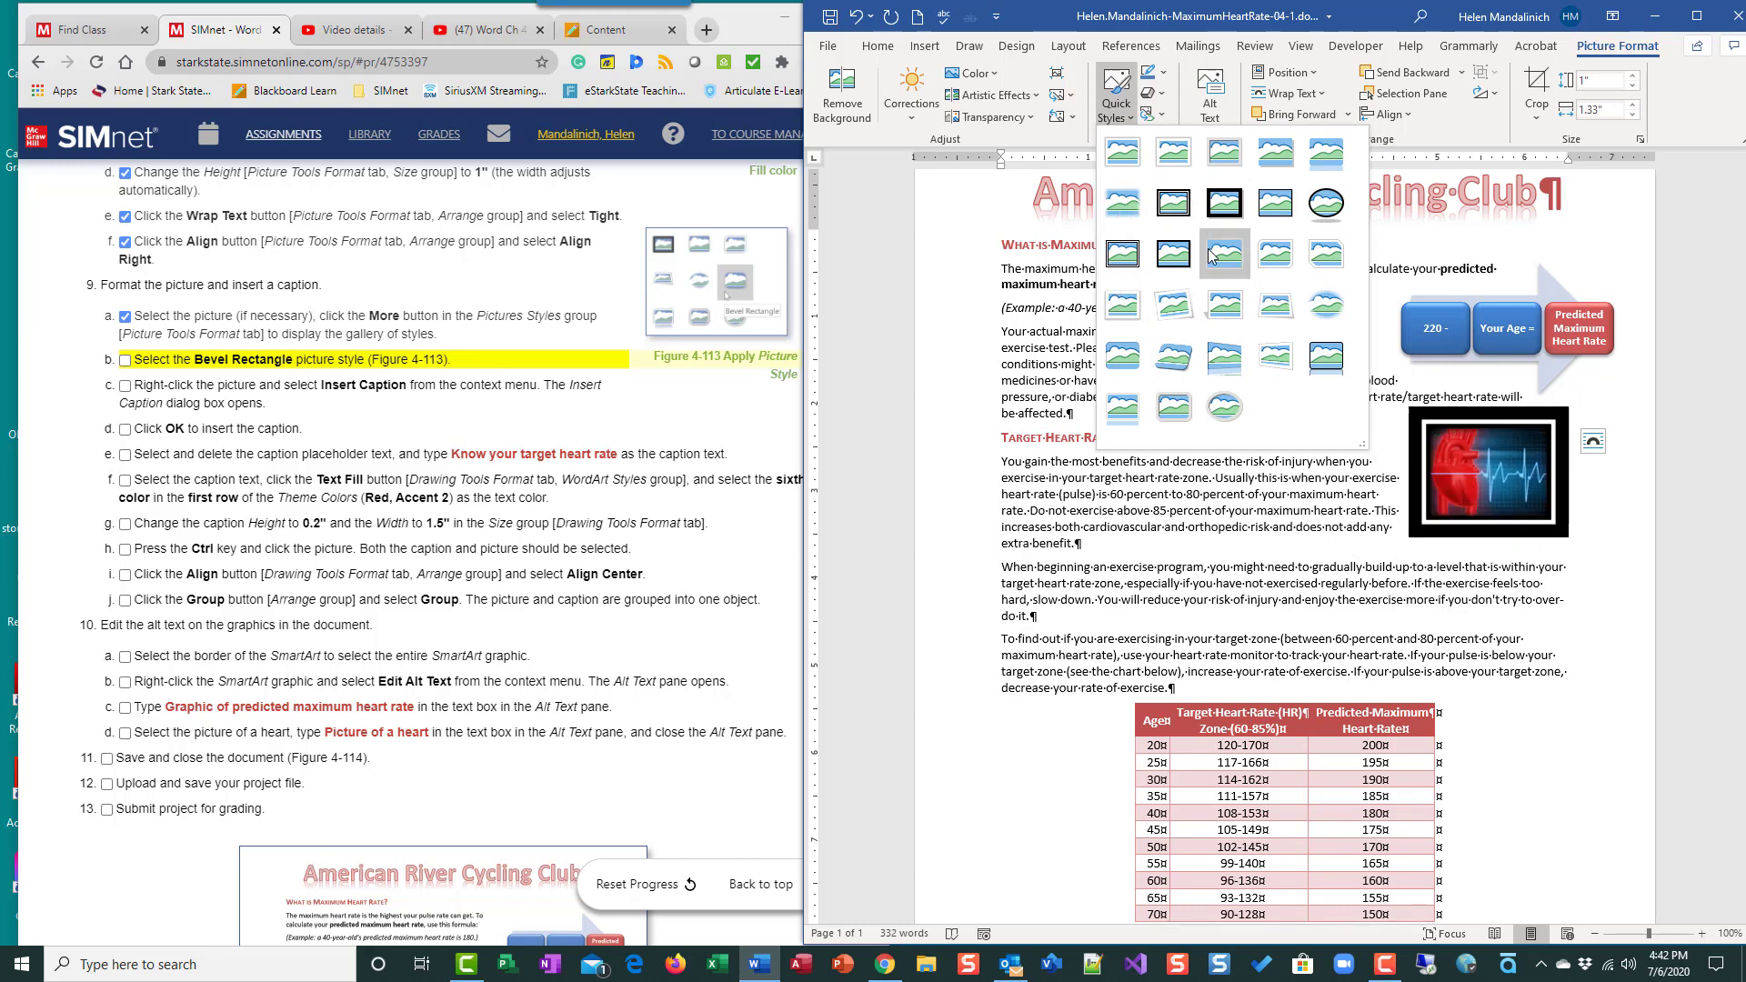
{"action": "left_click", "coordinate": [1128, 364]}
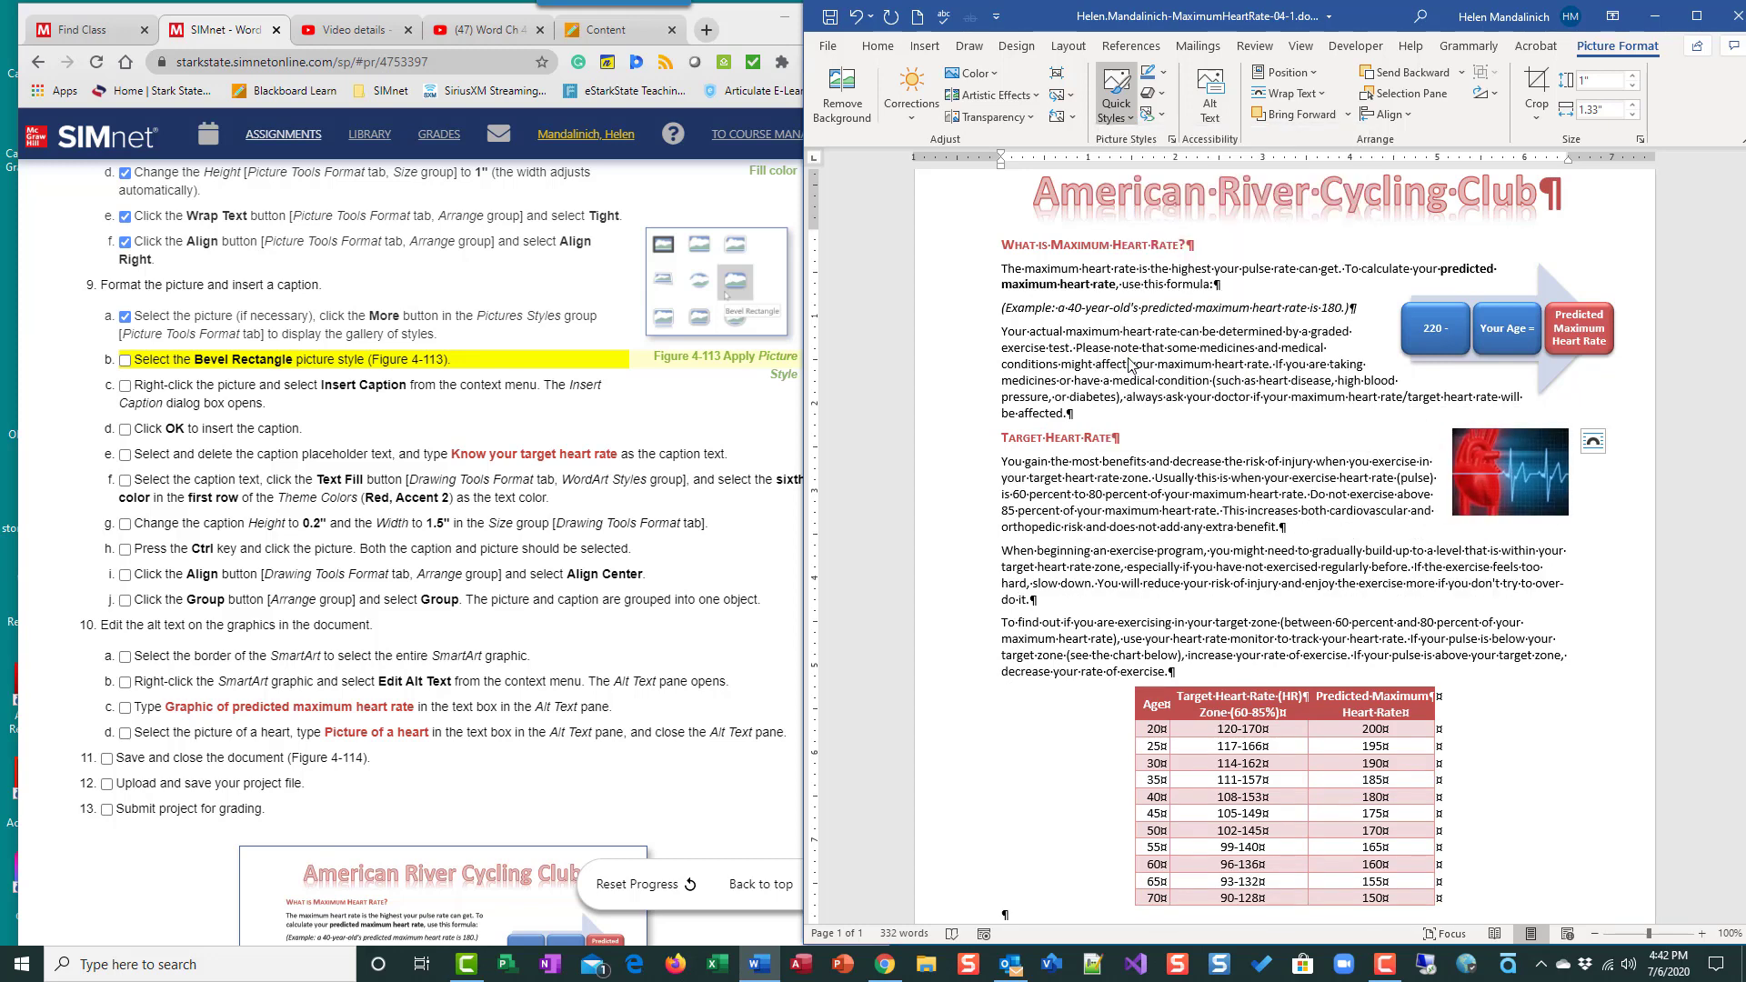
{"action": "left_click", "coordinate": [126, 364]}
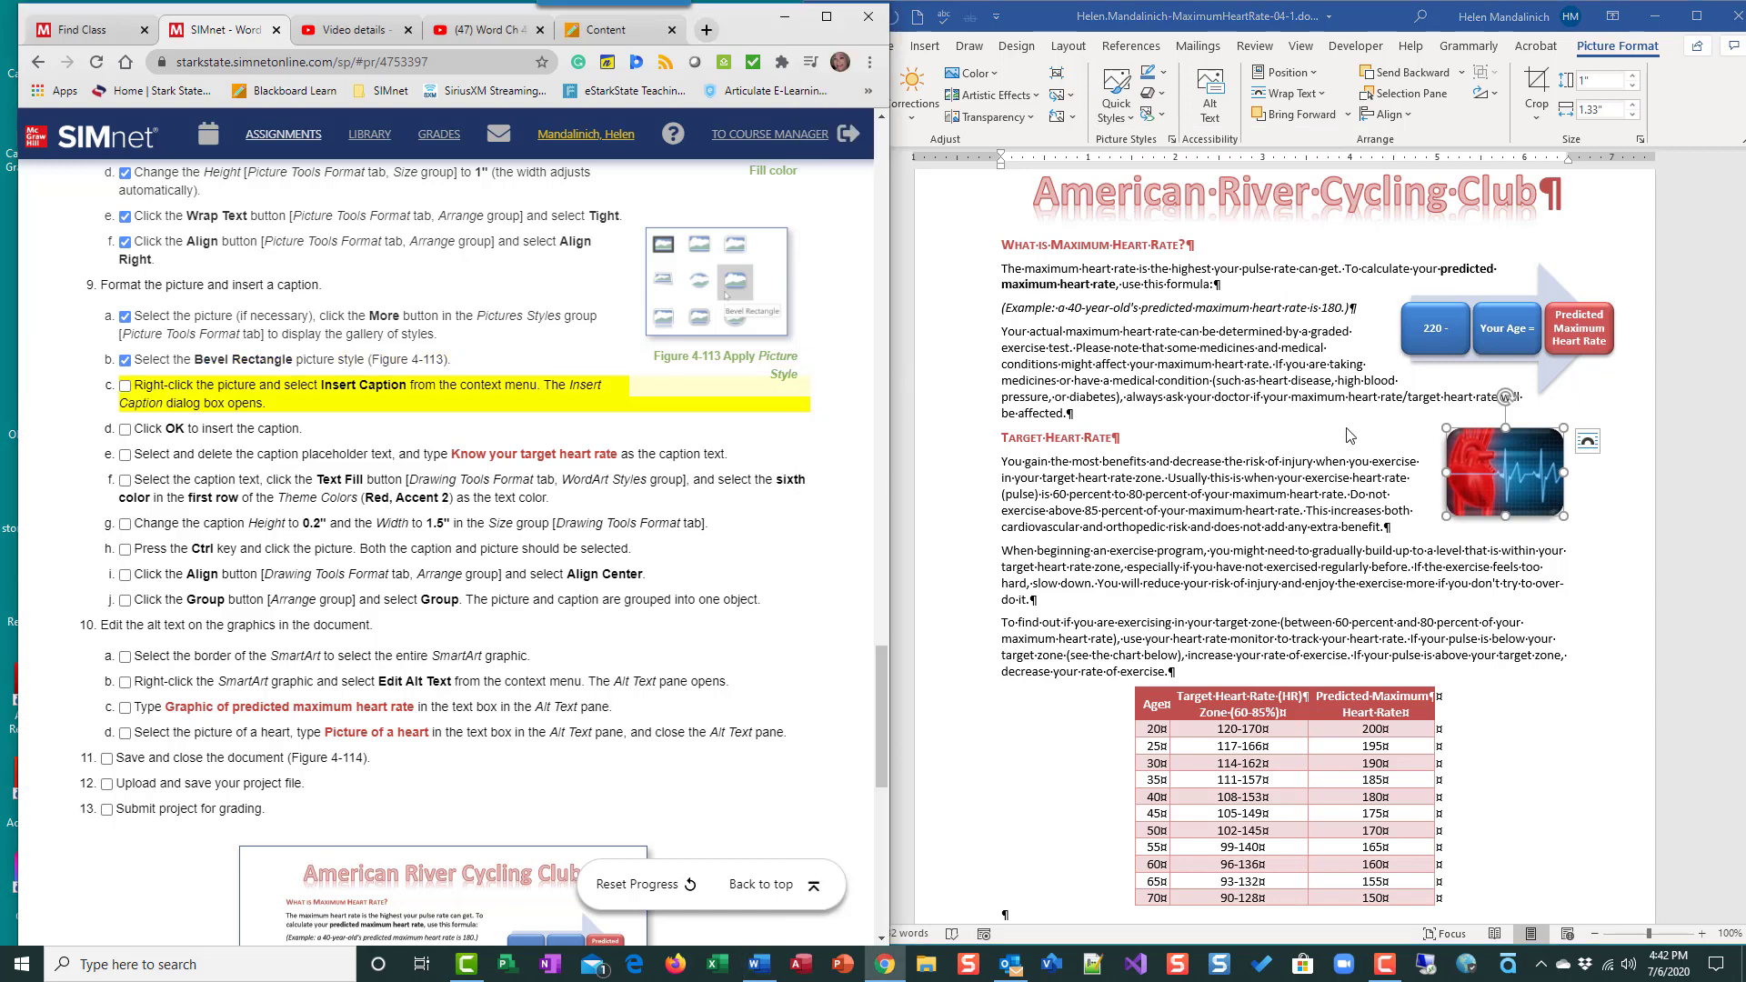
Insert a Figure caption below the heart picture and check off instructions 9c and 9d.
{"action": "left_click", "coordinate": [1526, 461]}
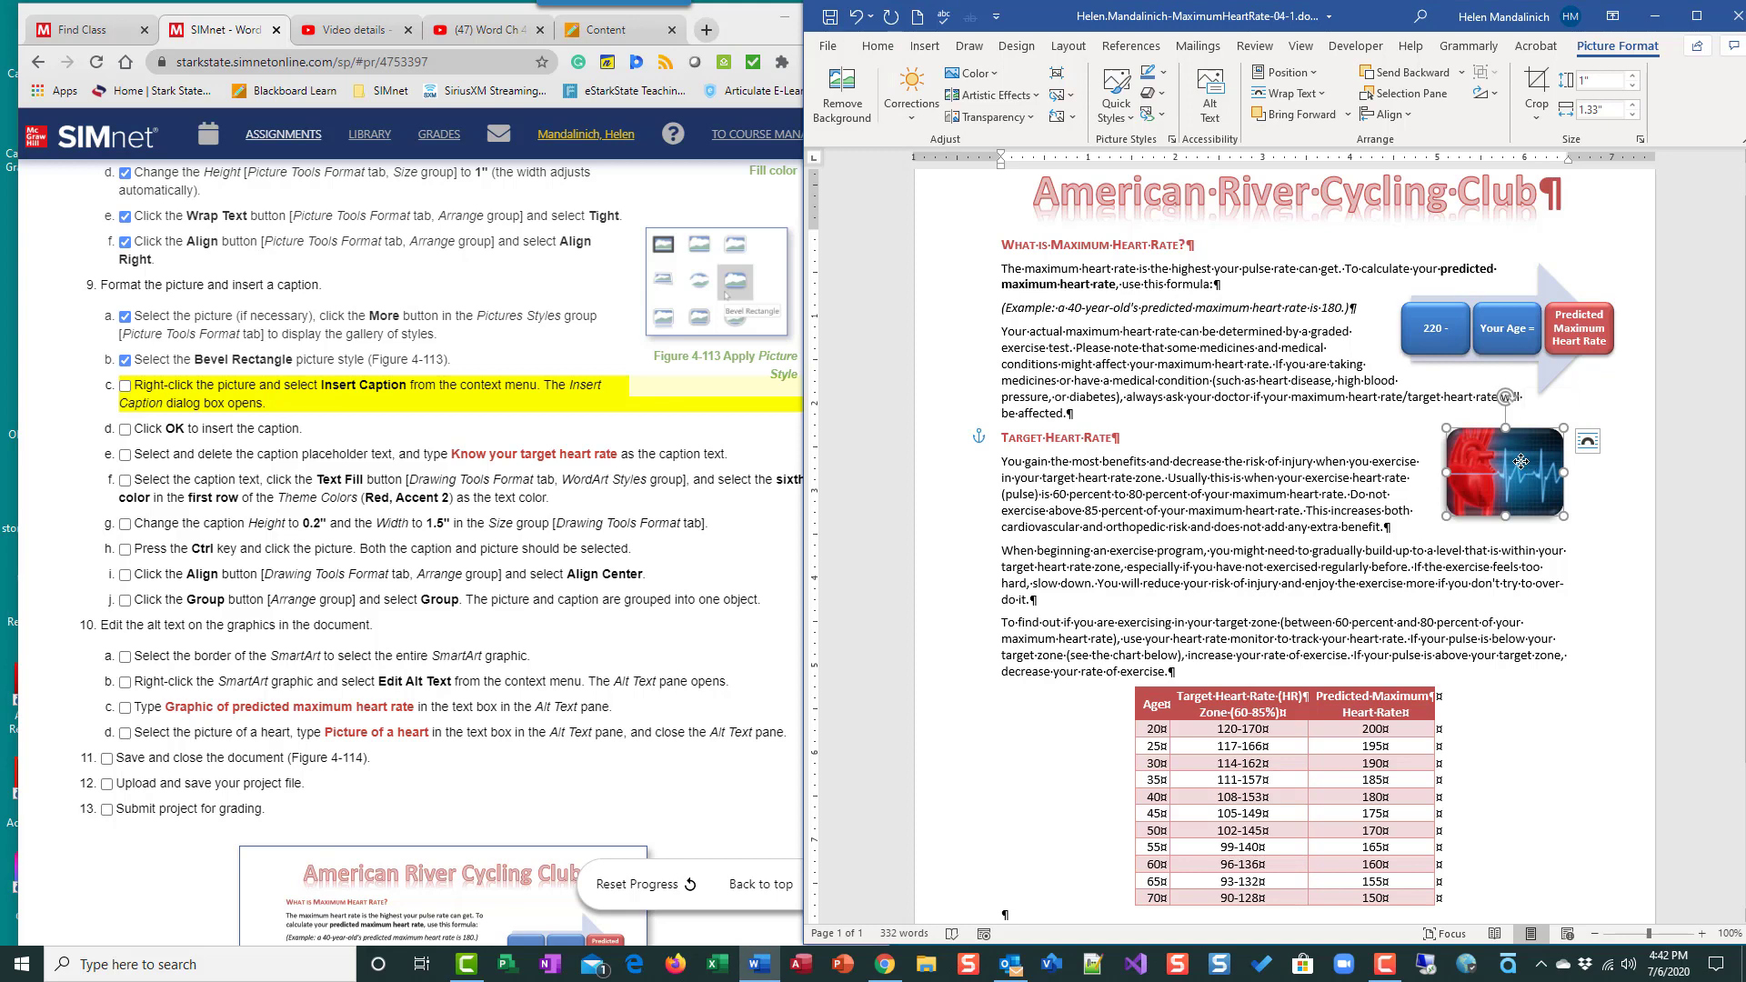
{"action": "right_click", "coordinate": [1526, 461]}
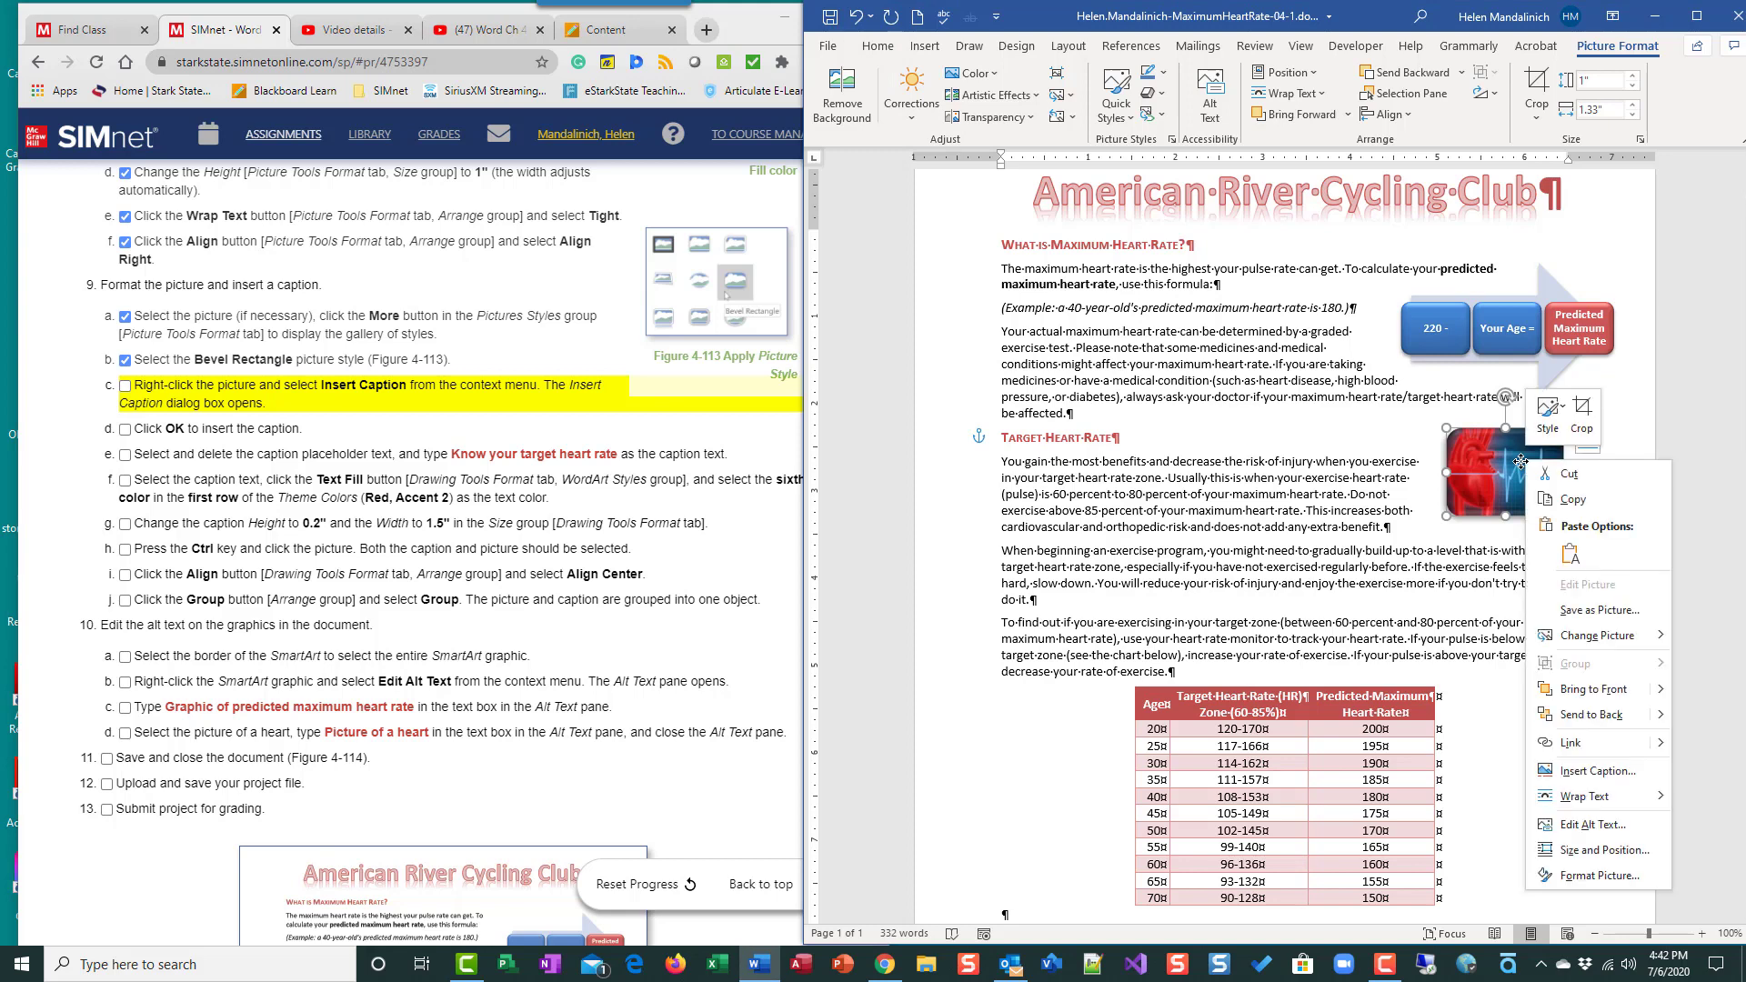
{"action": "left_click", "coordinate": [1593, 770]}
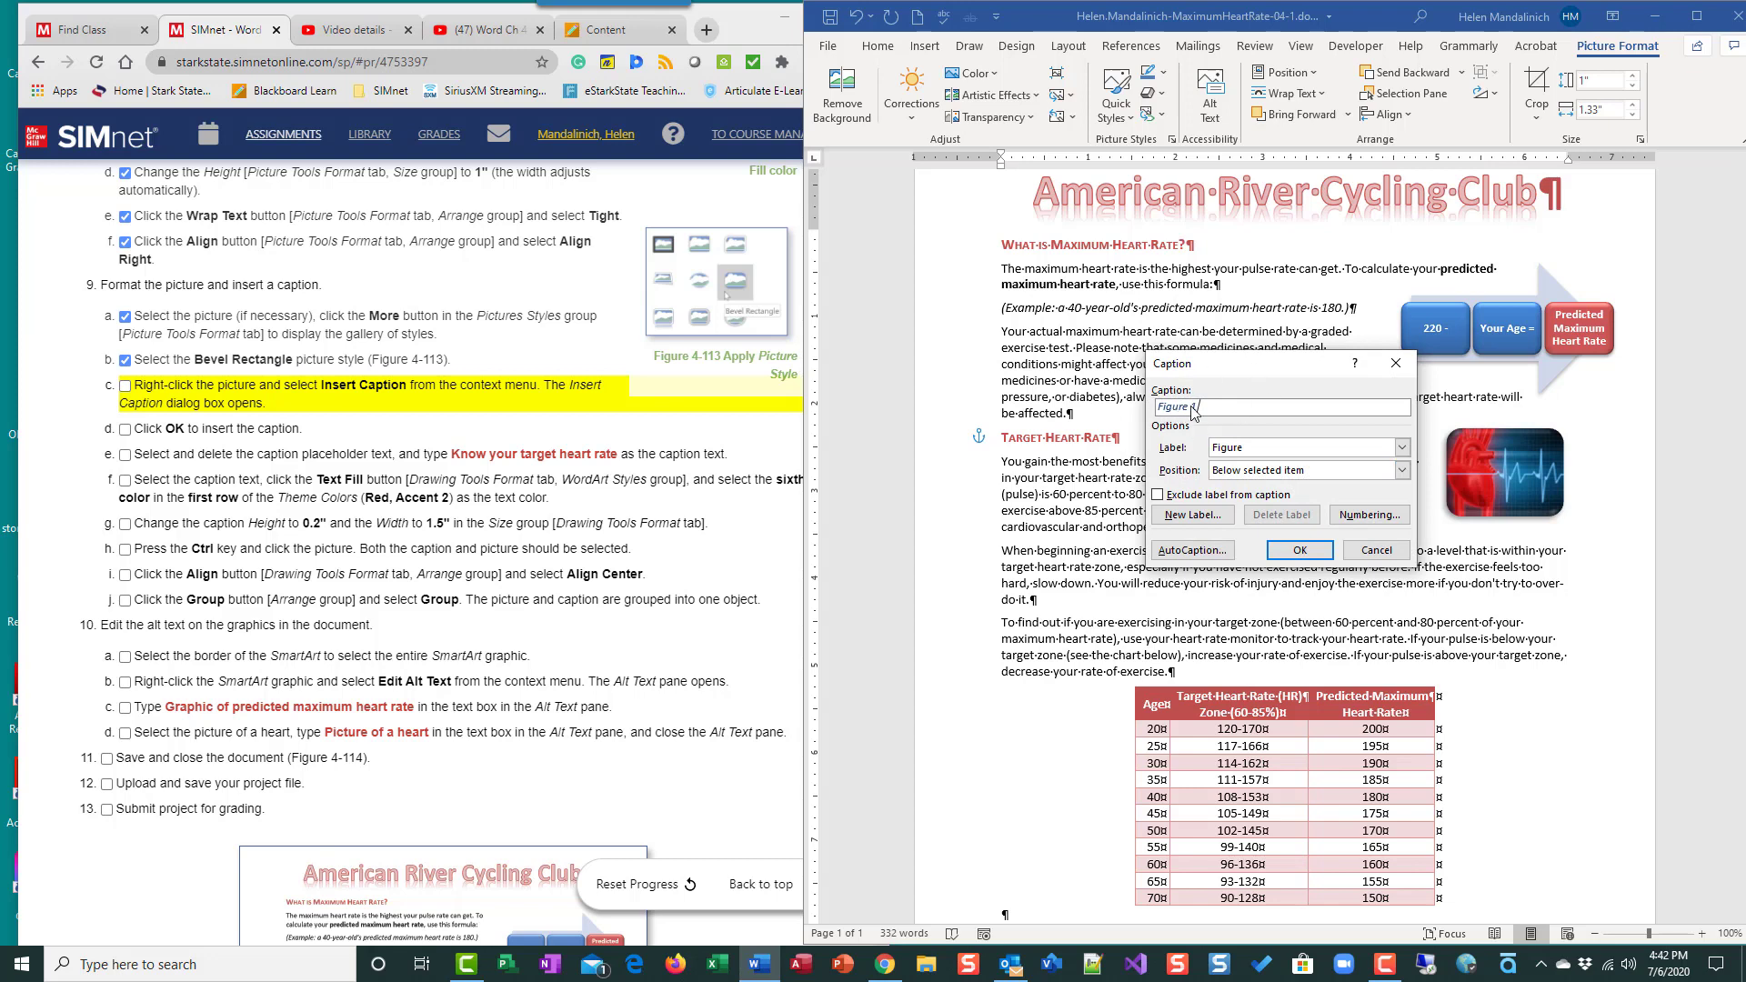
{"action": "left_click", "coordinate": [1301, 550]}
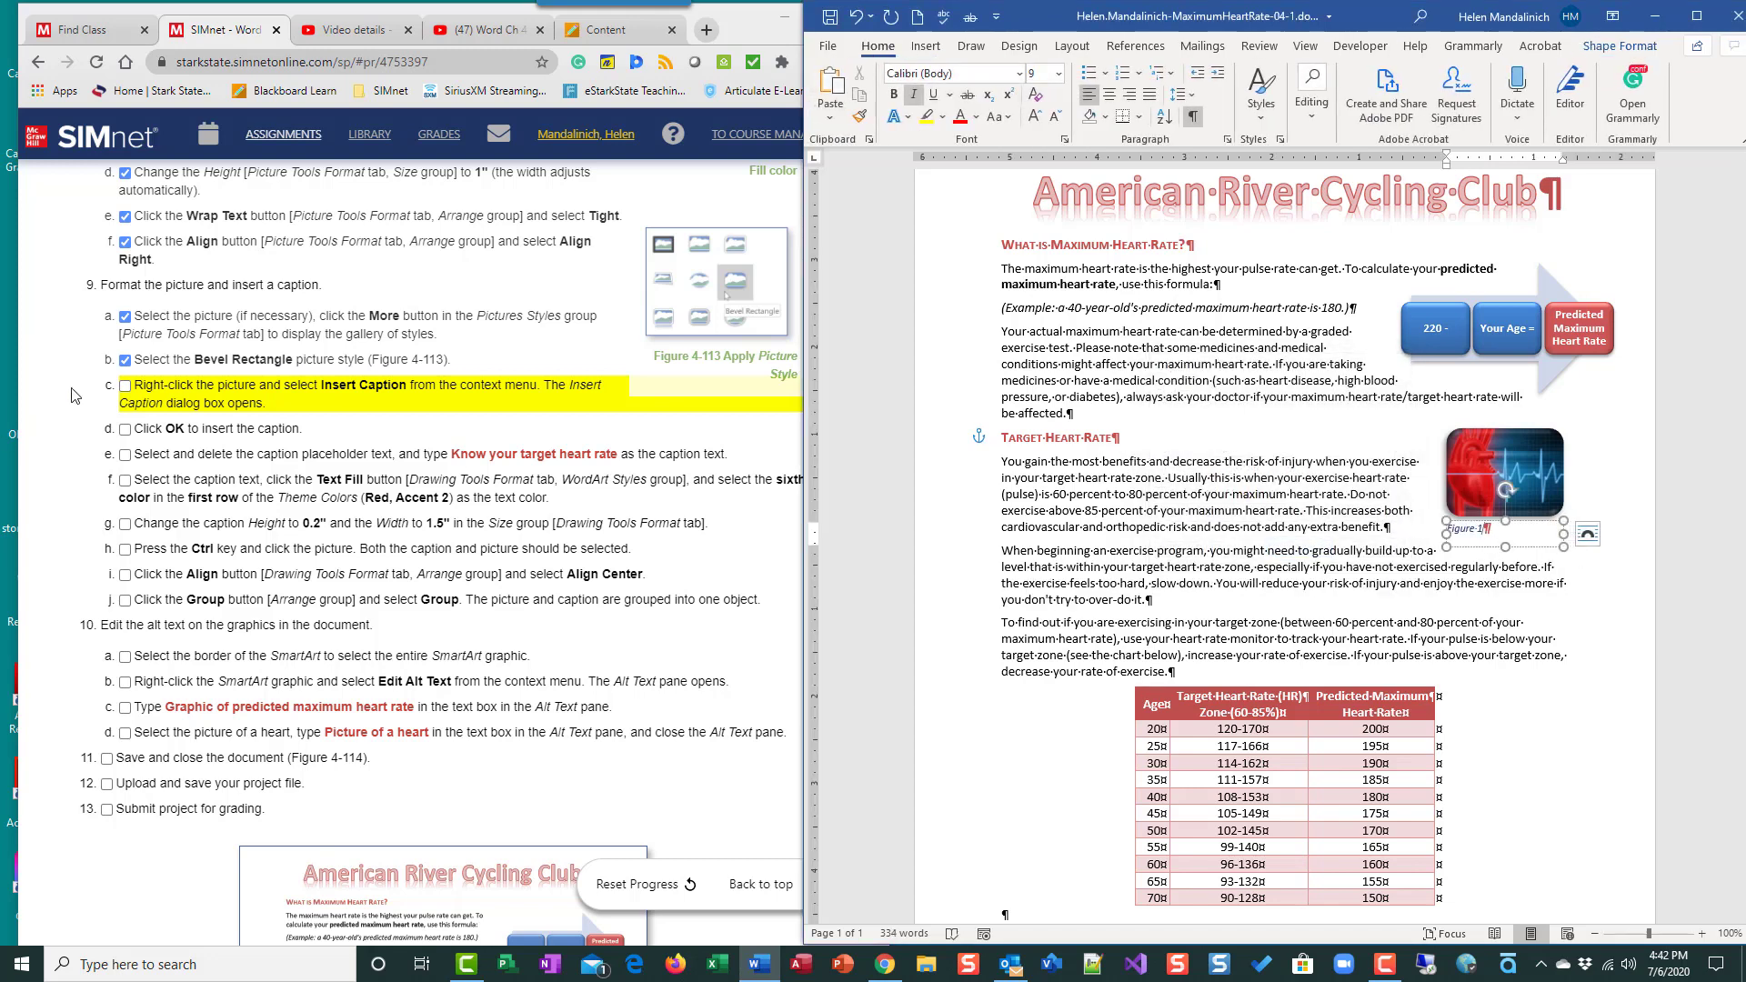
{"action": "left_click", "coordinate": [125, 386]}
{"action": "left_click", "coordinate": [124, 429]}
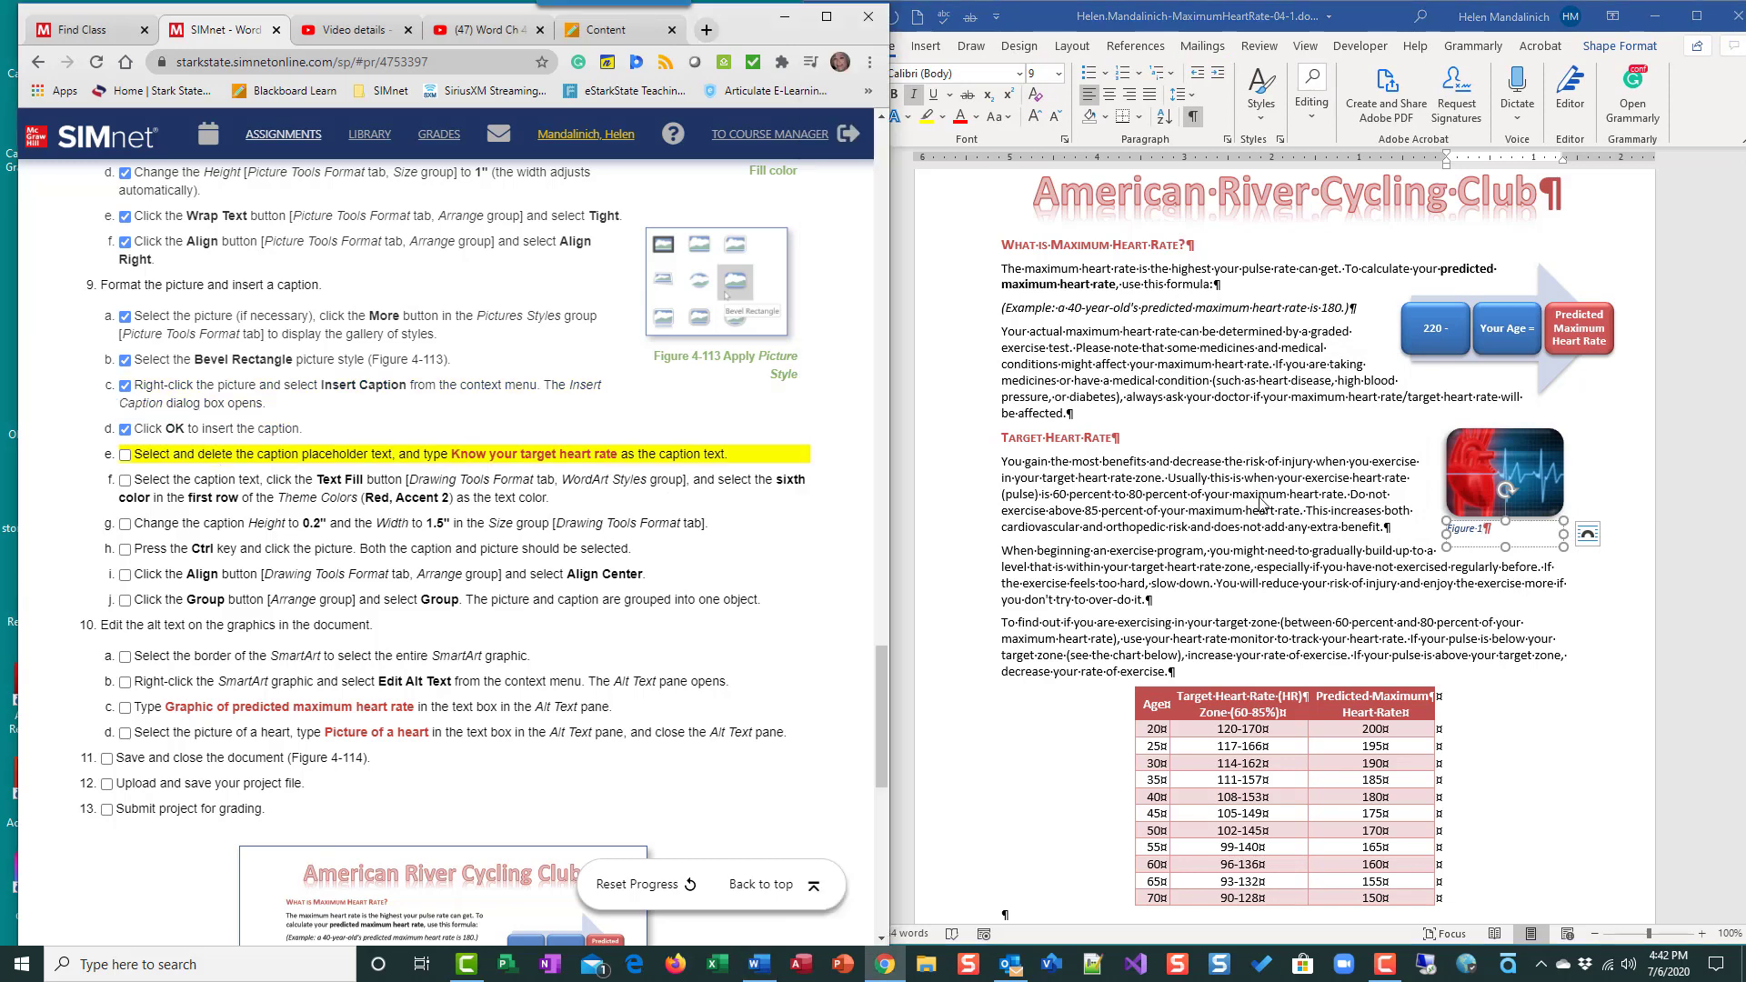
Replace the caption's placeholder text with "Know your target heart rate" and check off instruction 9e.
{"action": "left_click", "coordinate": [1453, 526]}
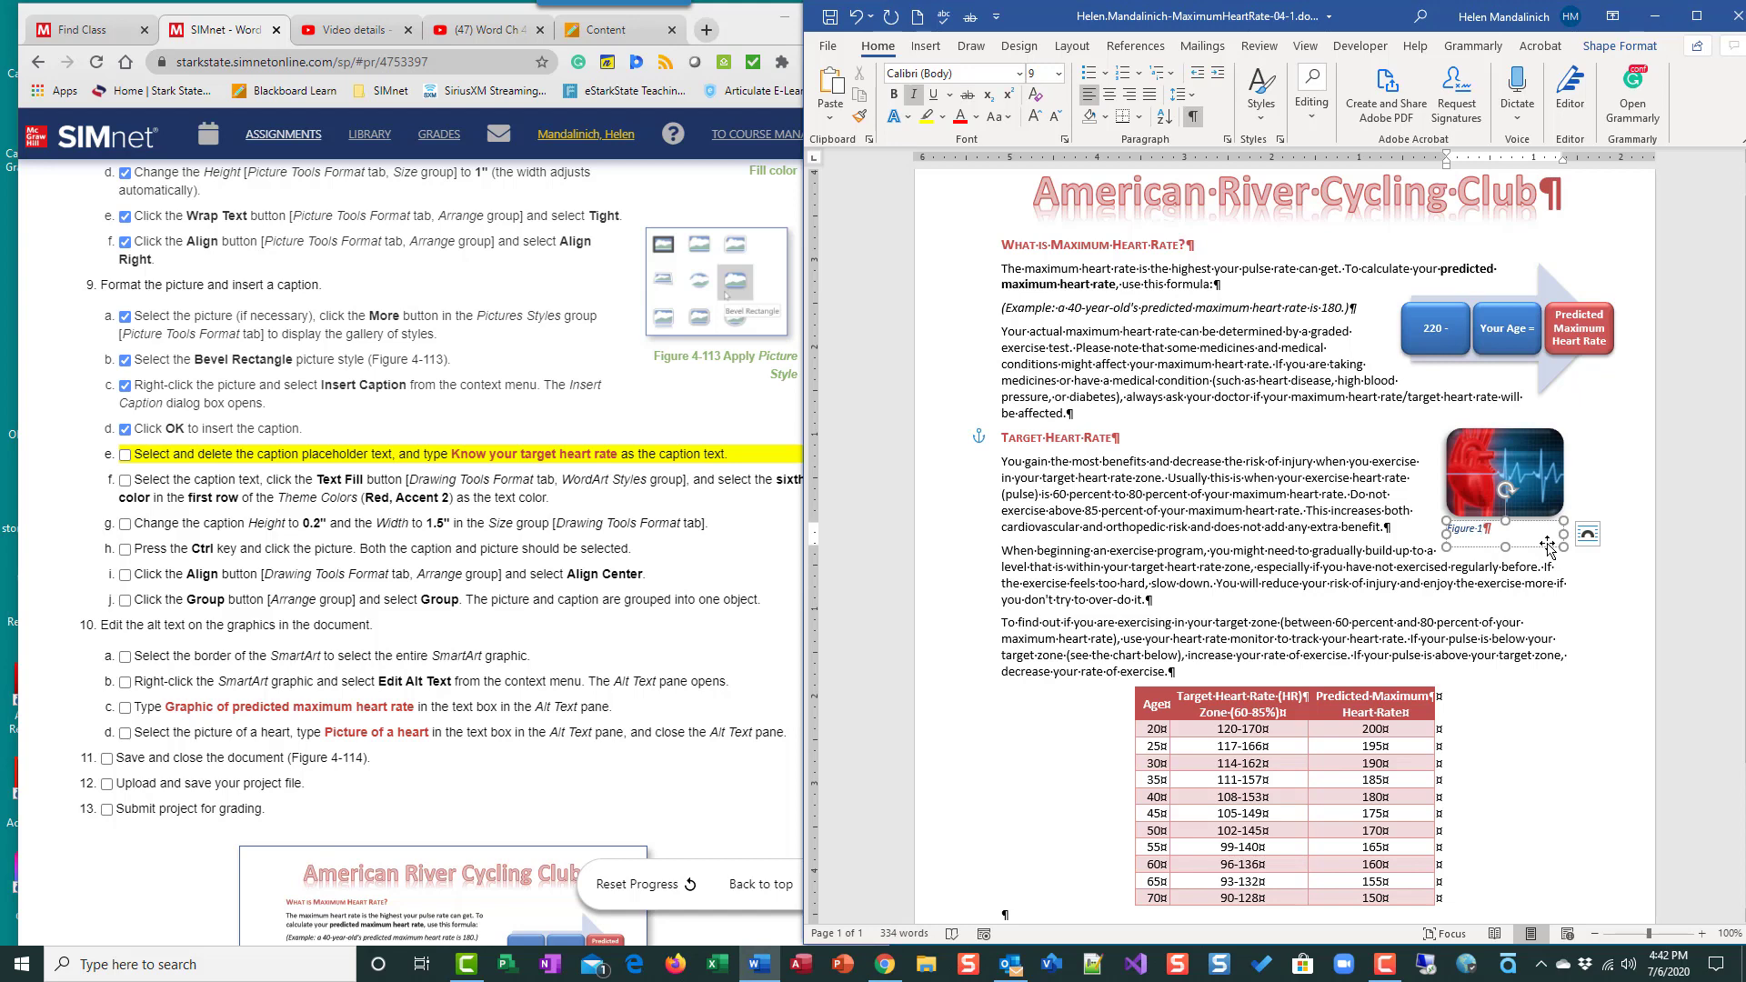
{"action": "key", "text": "BackSpace"}
{"action": "key", "text": "BackSpace"}
{"action": "key", "text": "BackSpace"}
{"action": "key", "text": "BackSpace"}
{"action": "key", "text": "BackSpace"}
{"action": "key", "text": "BackSpace"}
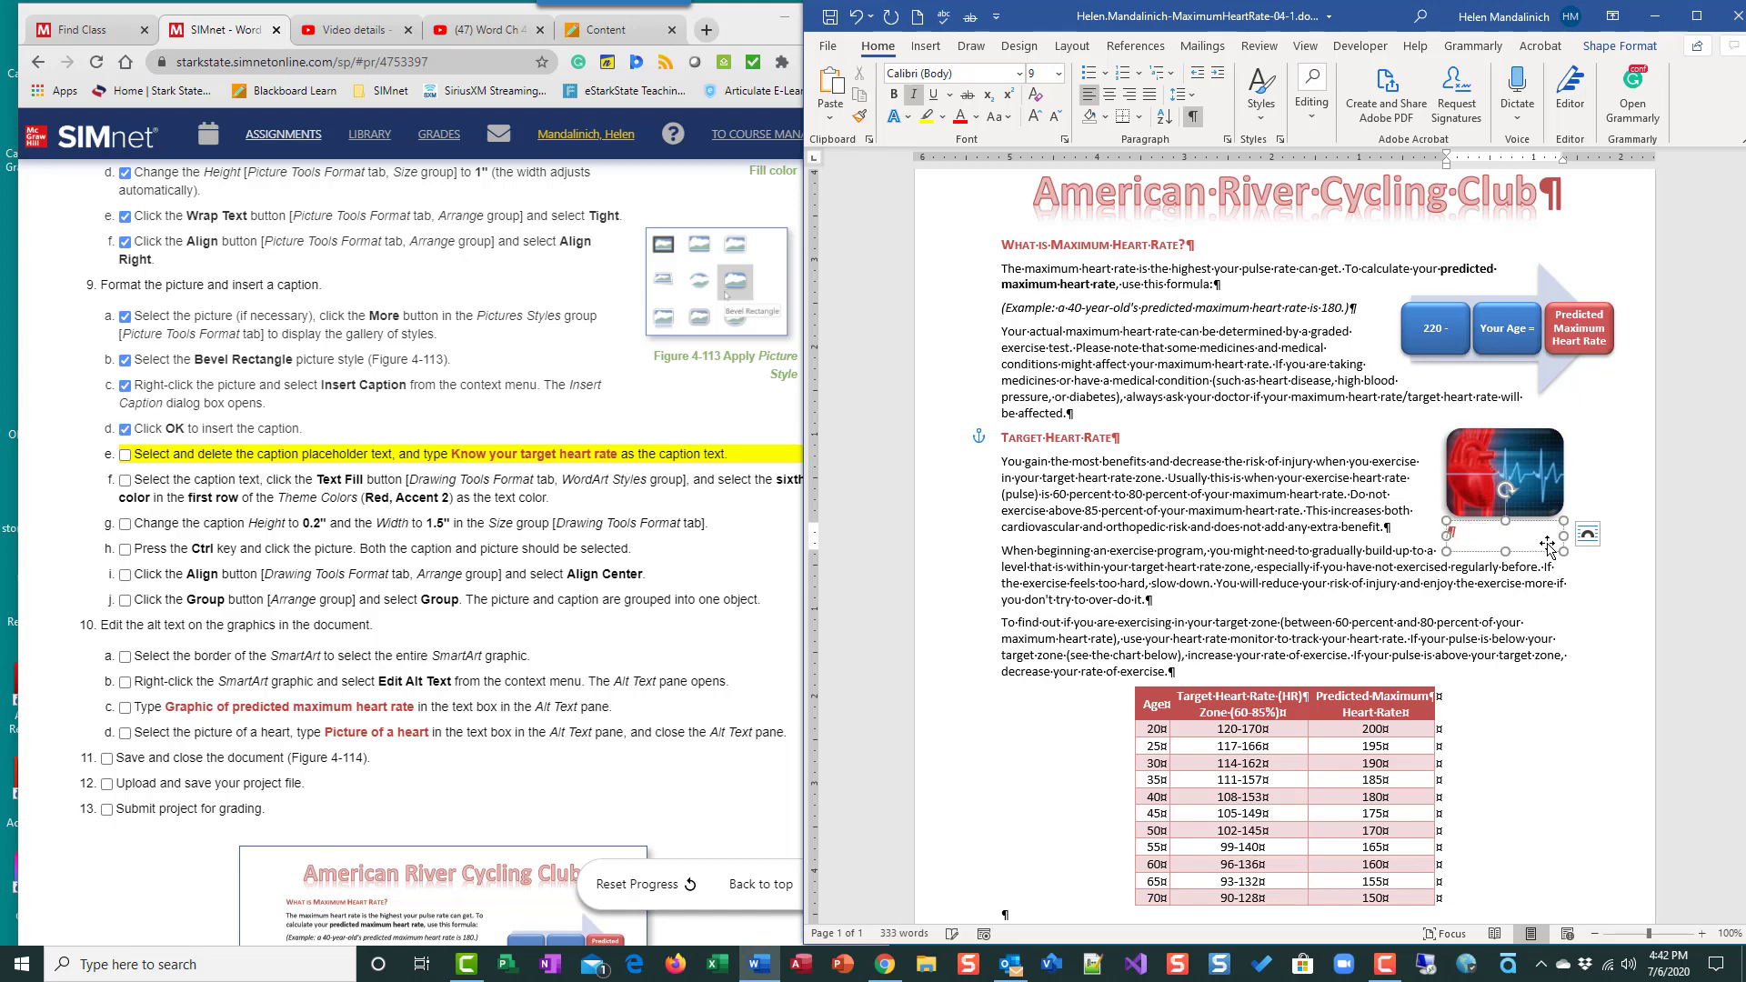
{"action": "type", "text": "Know your target heart"}
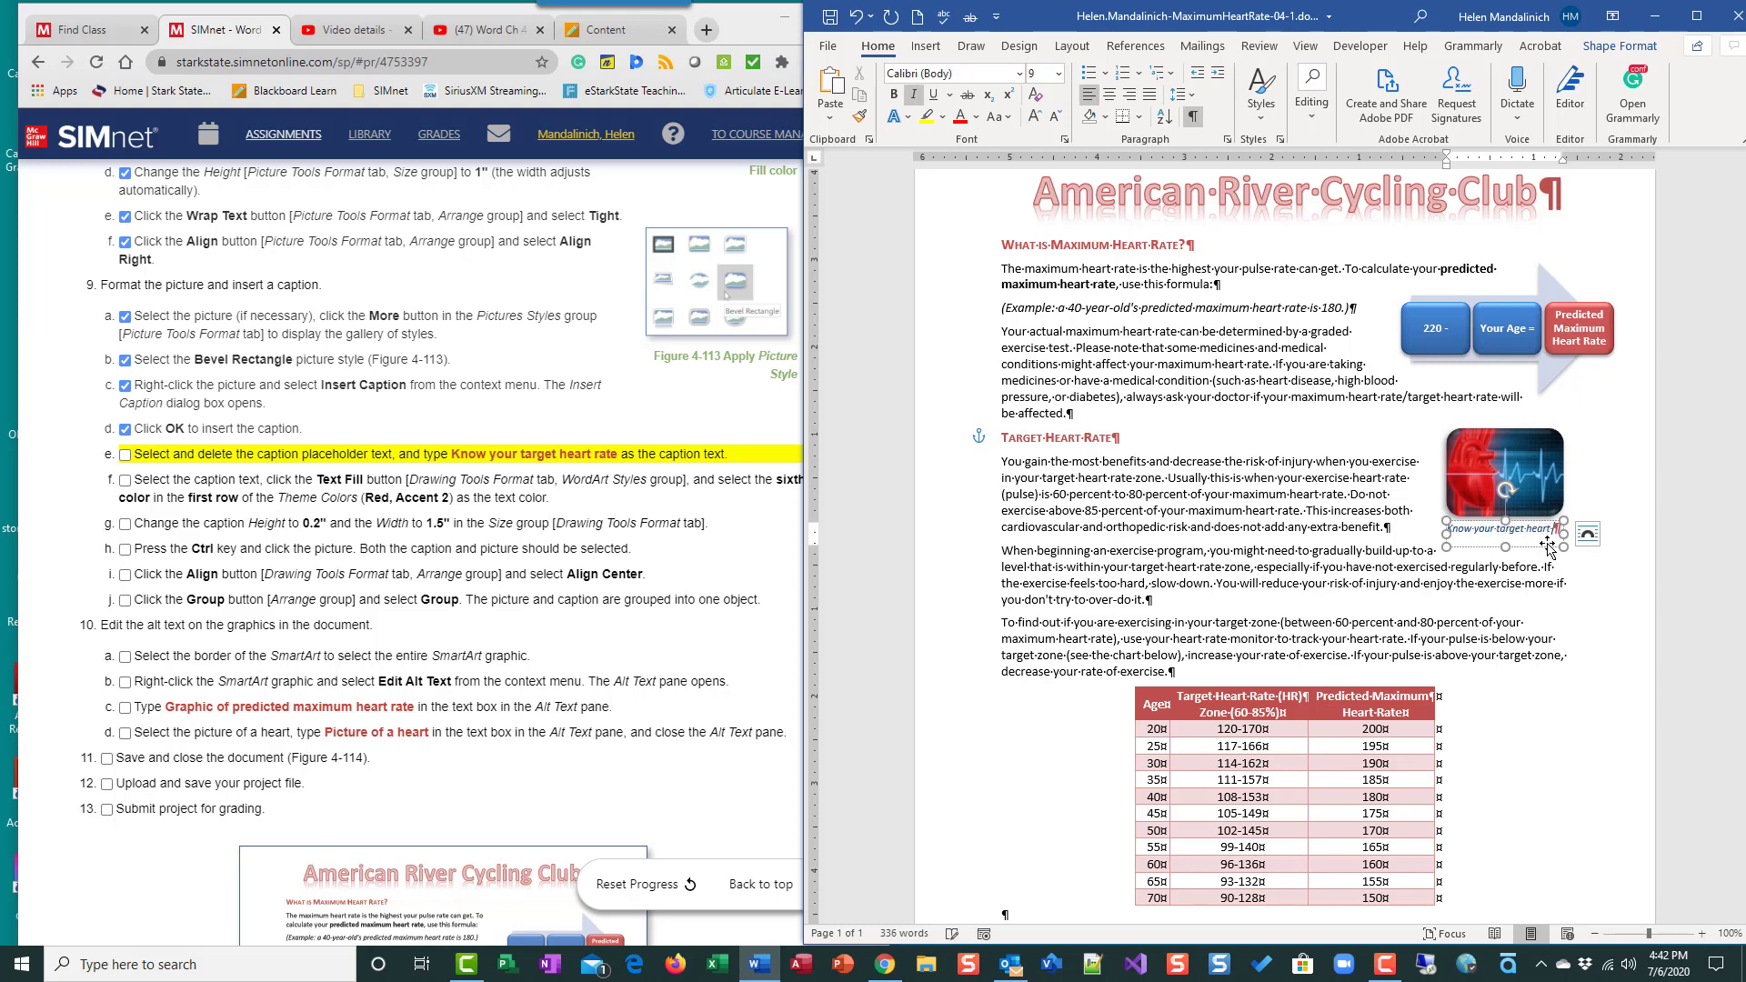
{"action": "type", "text": "e"}
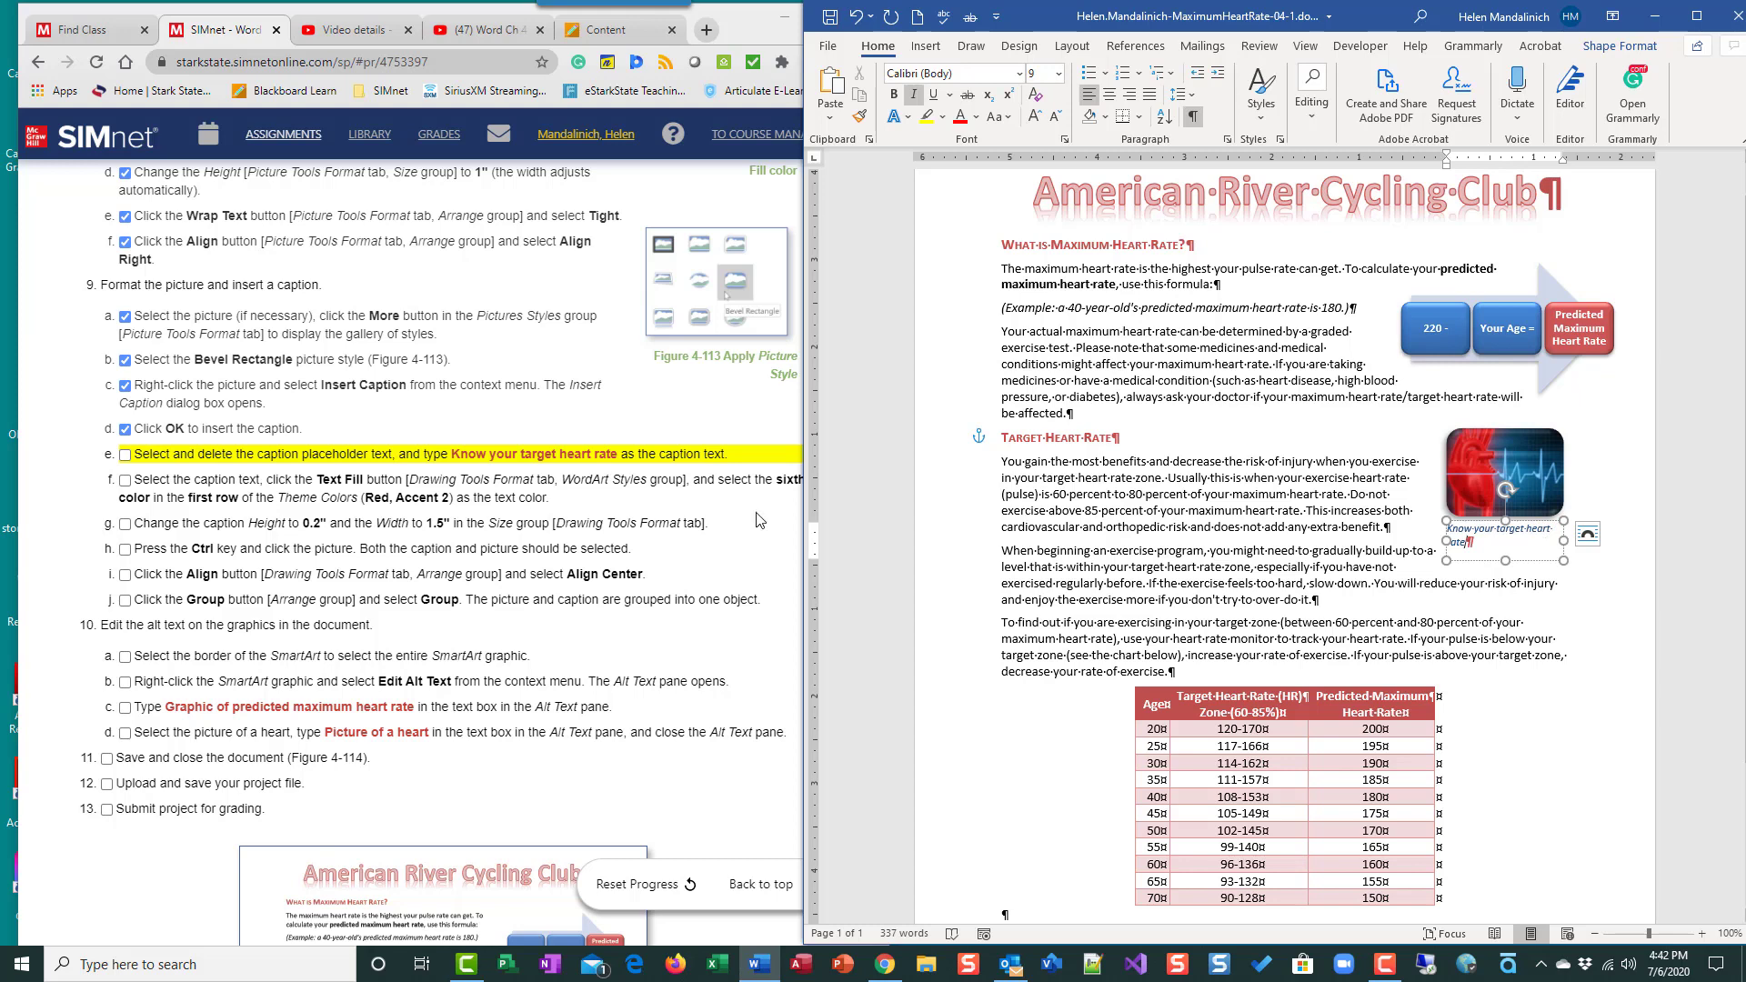
{"action": "left_click", "coordinate": [126, 457]}
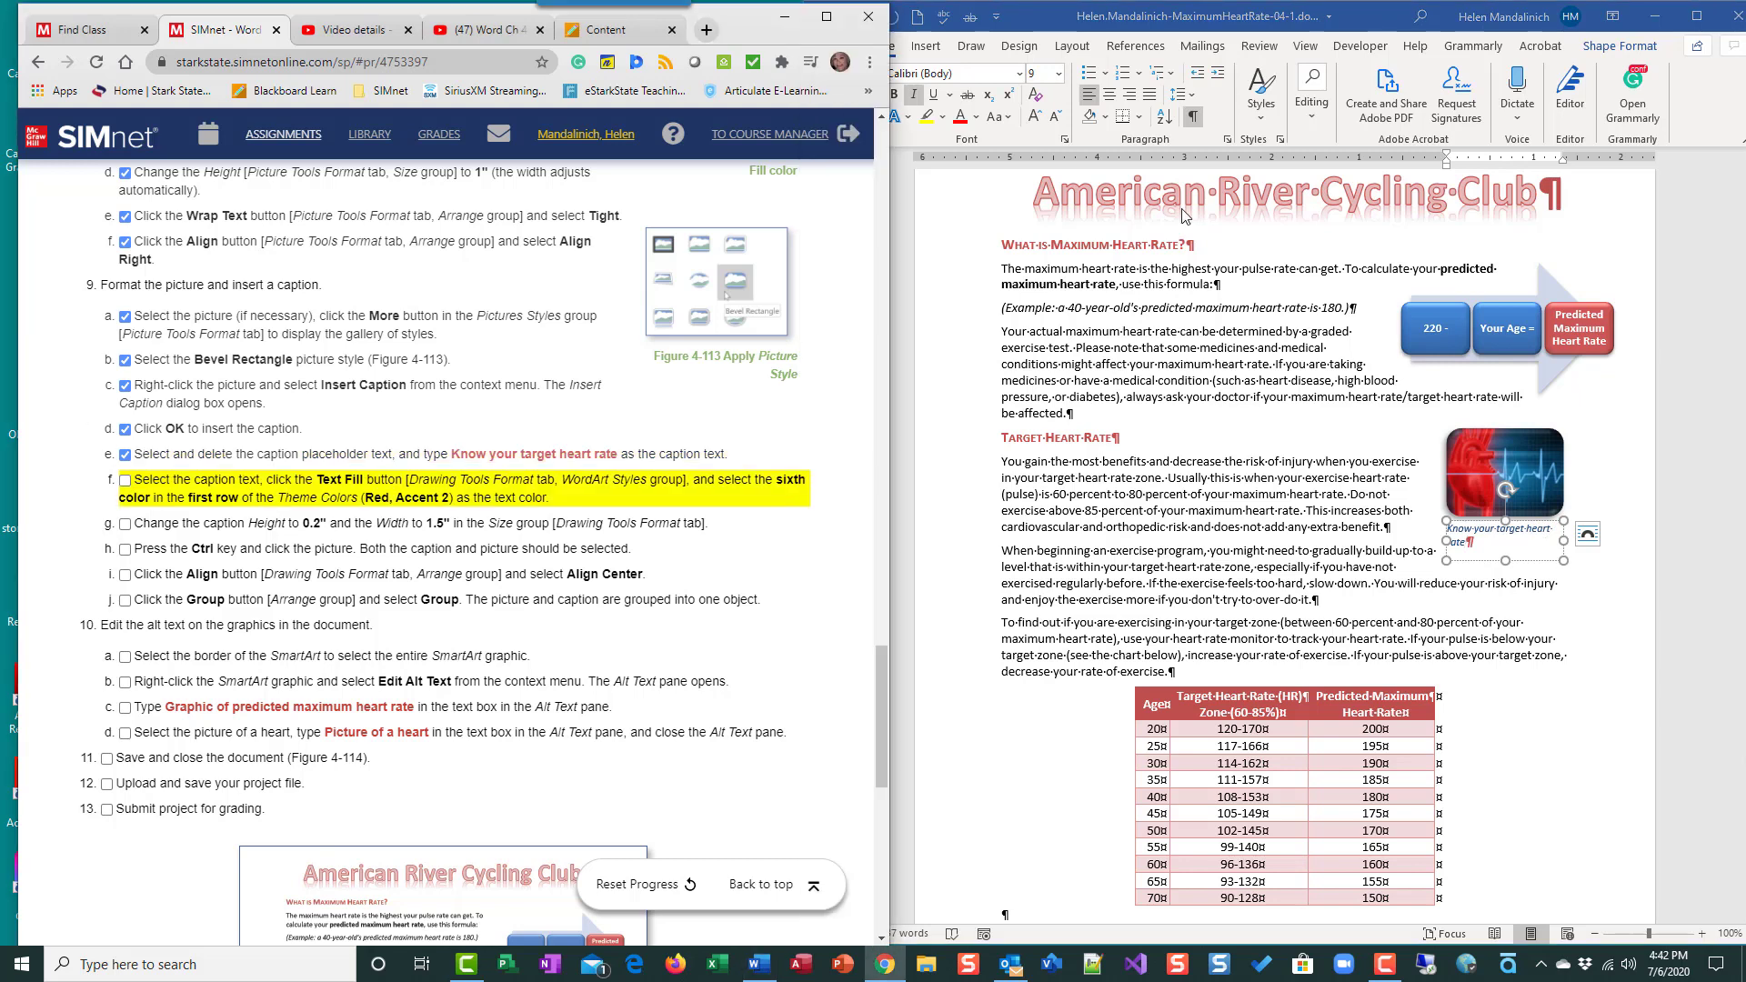
Apply the Red, Accent 2 text fill to the whole caption text and check off instruction 9f.
{"action": "left_click", "coordinate": [1542, 566]}
{"action": "left_click", "coordinate": [1543, 599]}
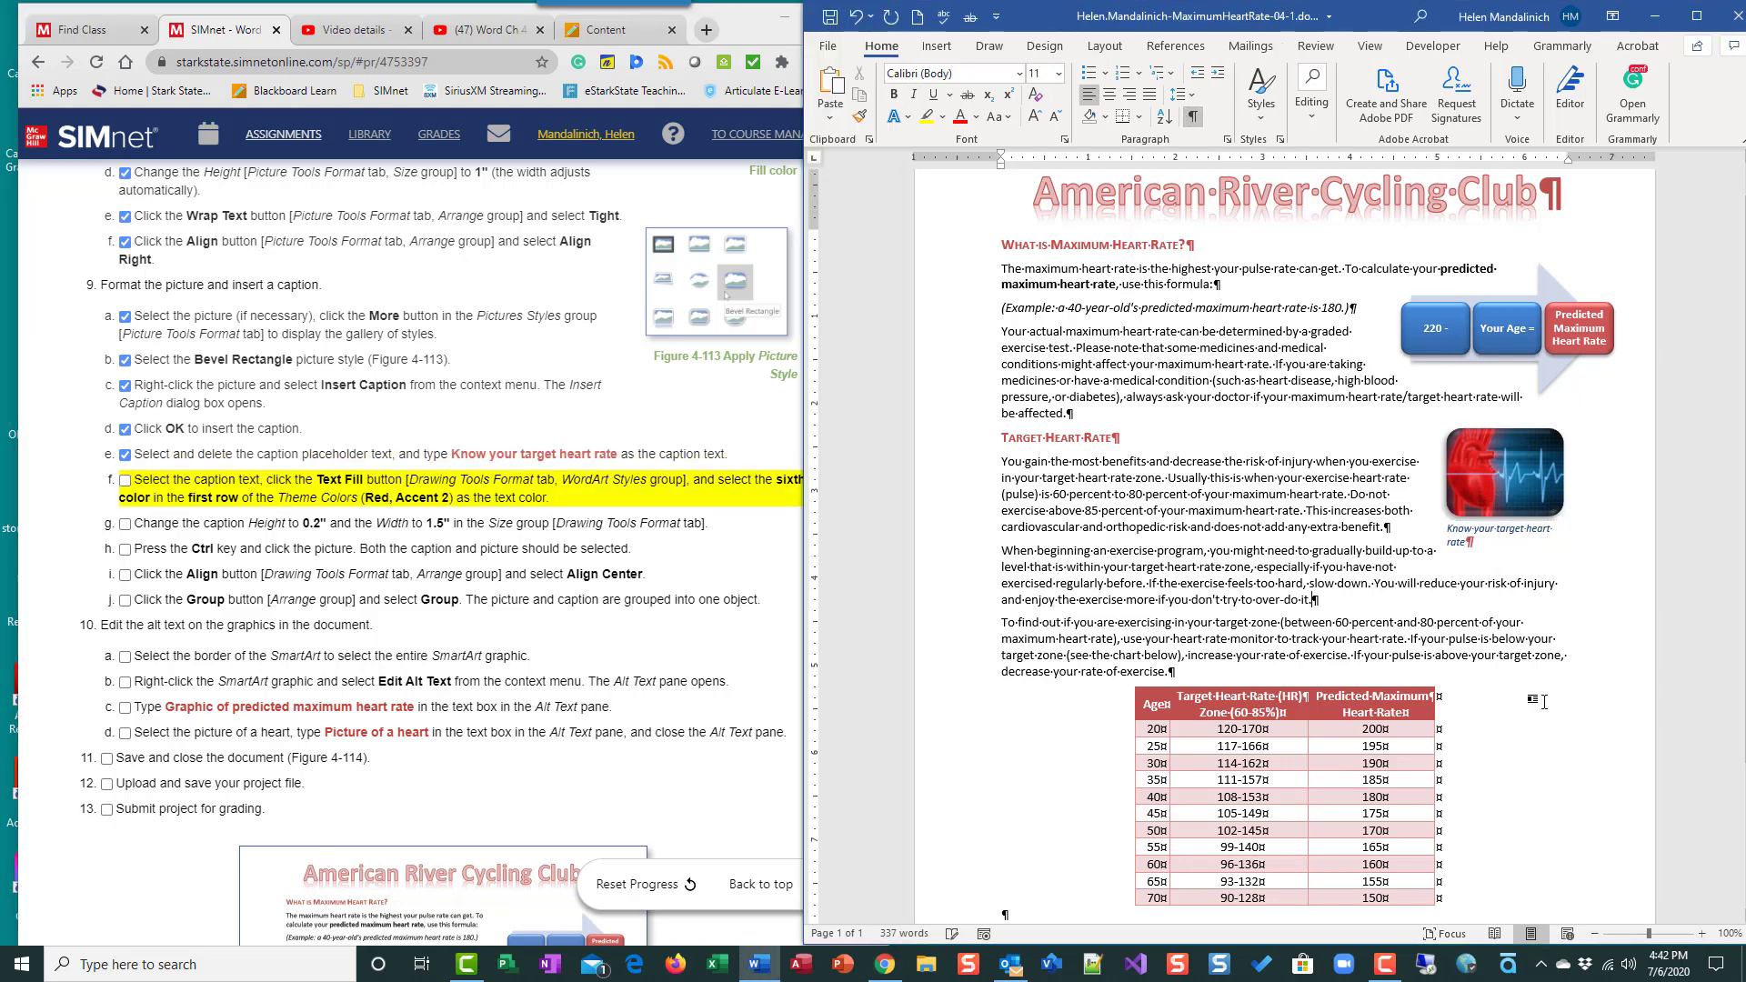
{"action": "left_click", "coordinate": [1546, 535]}
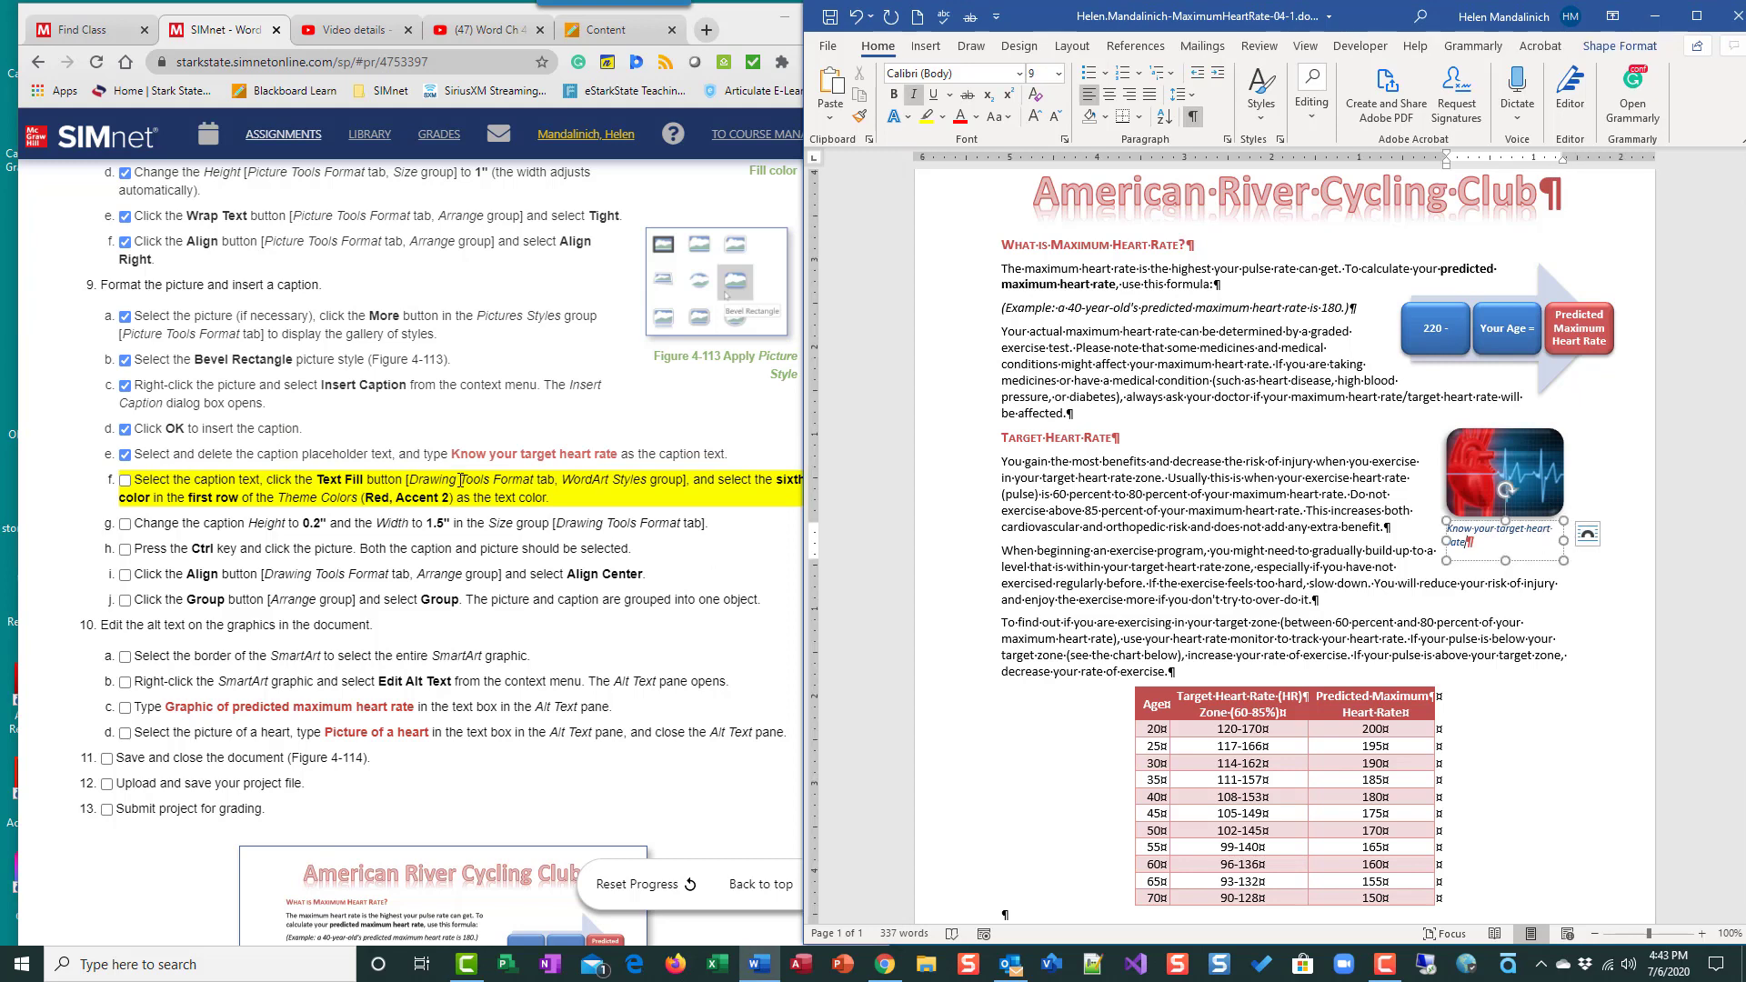
{"action": "triple_click", "coordinate": [1465, 536]}
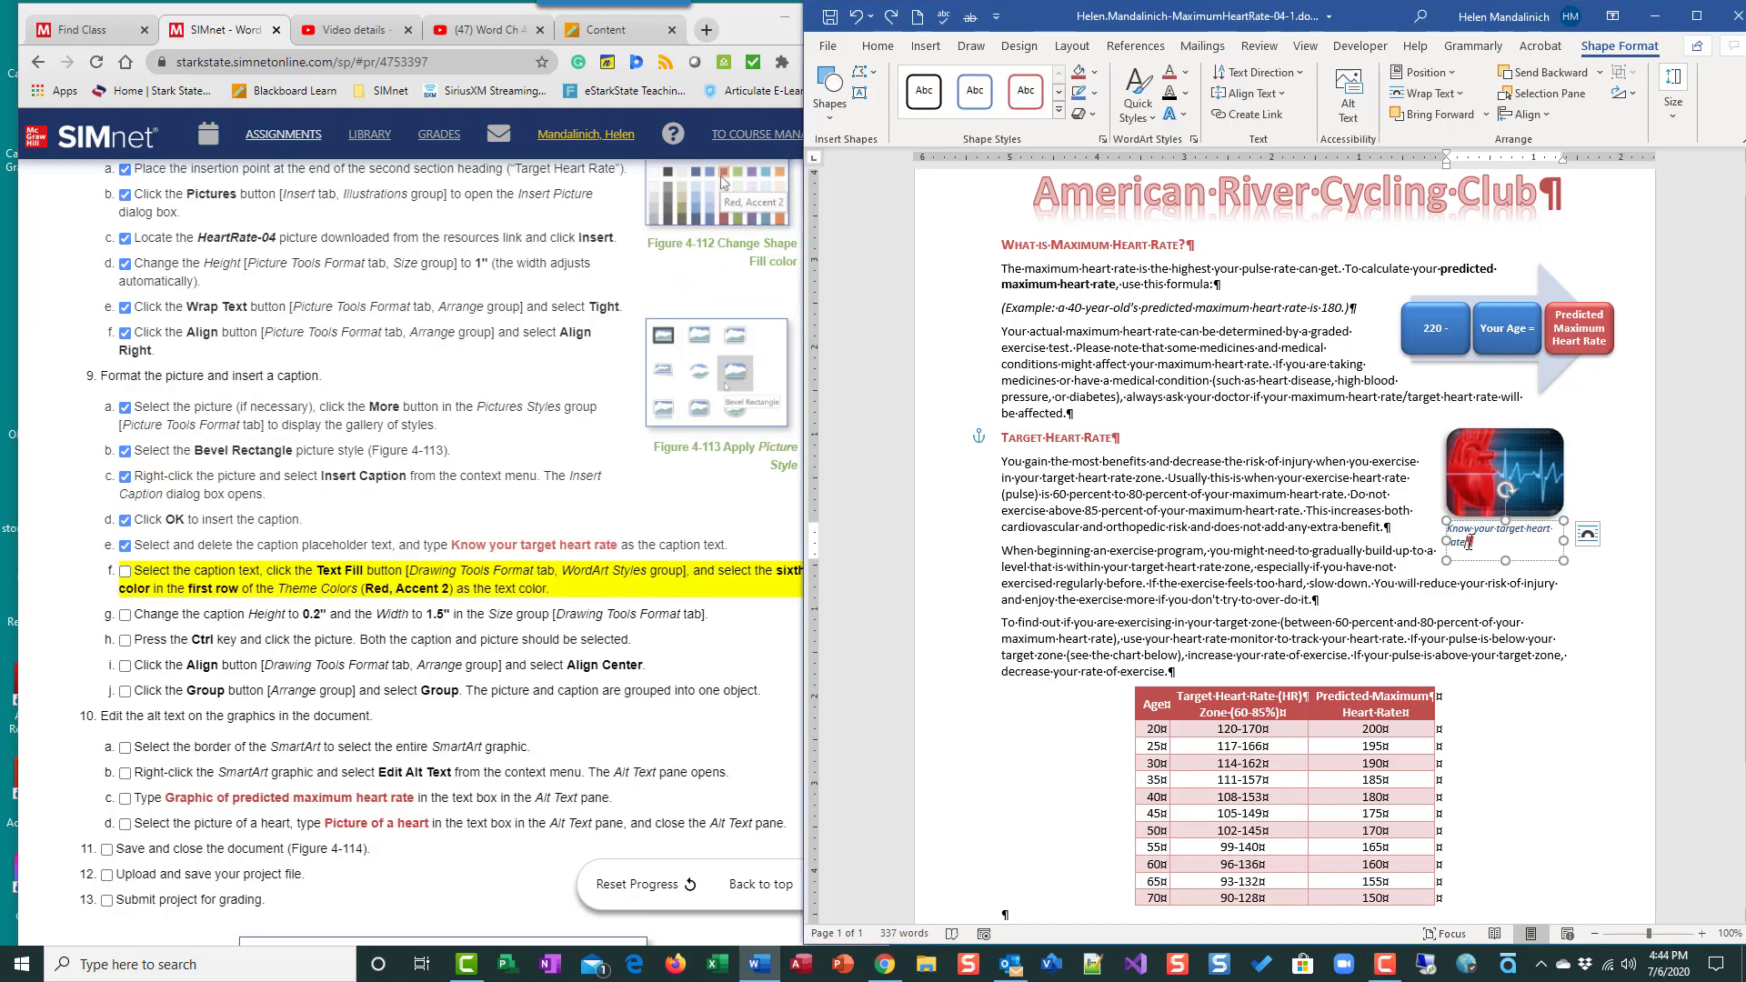
{"action": "left_click_drag", "start_coordinate": [1468, 542], "coordinate": [1446, 528]}
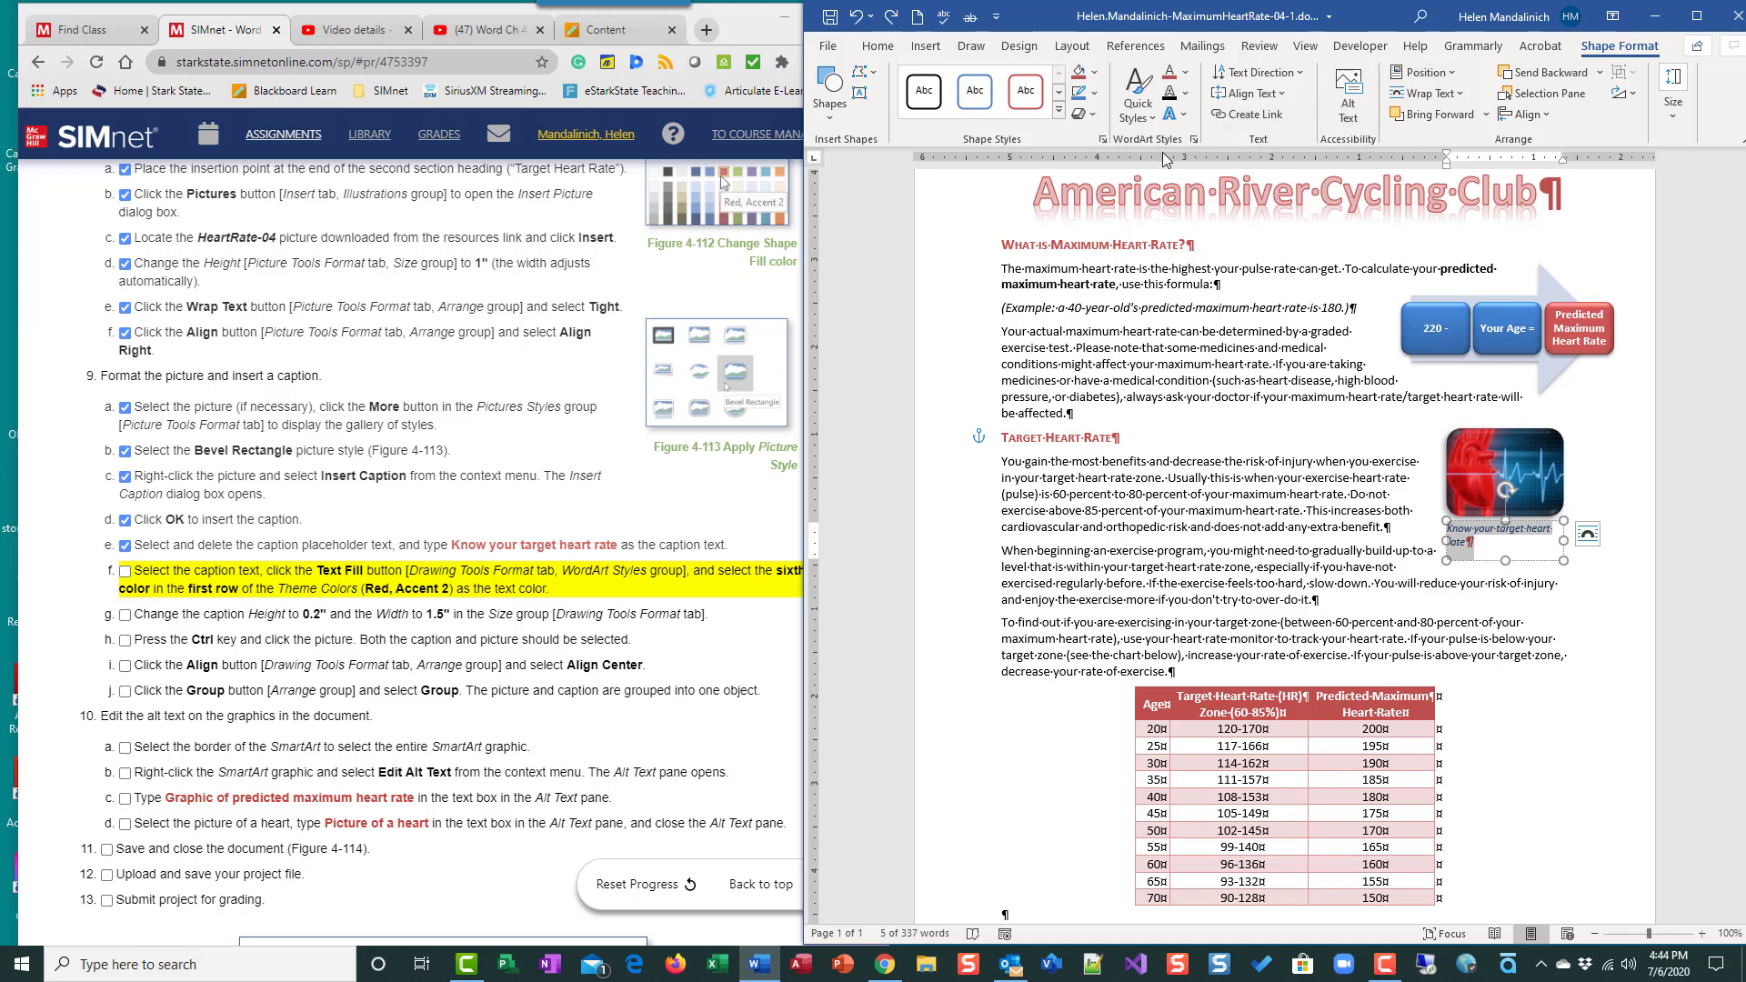
{"action": "left_click", "coordinate": [1187, 73]}
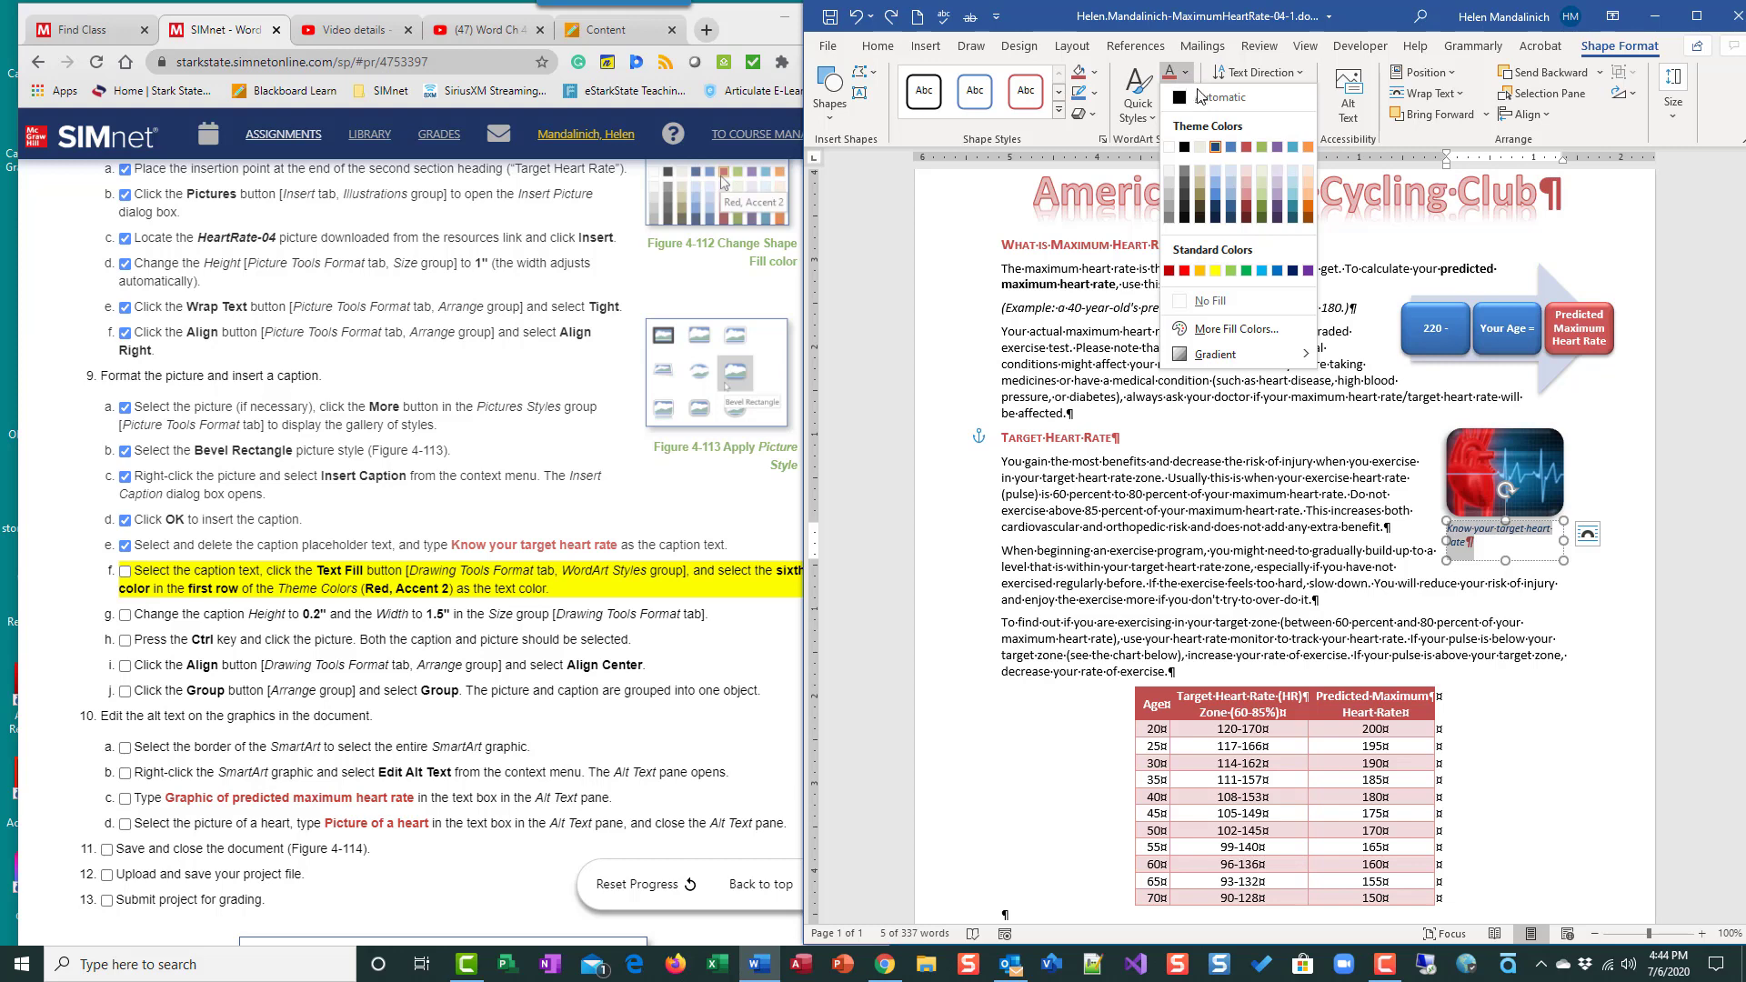
{"action": "left_click", "coordinate": [1246, 147]}
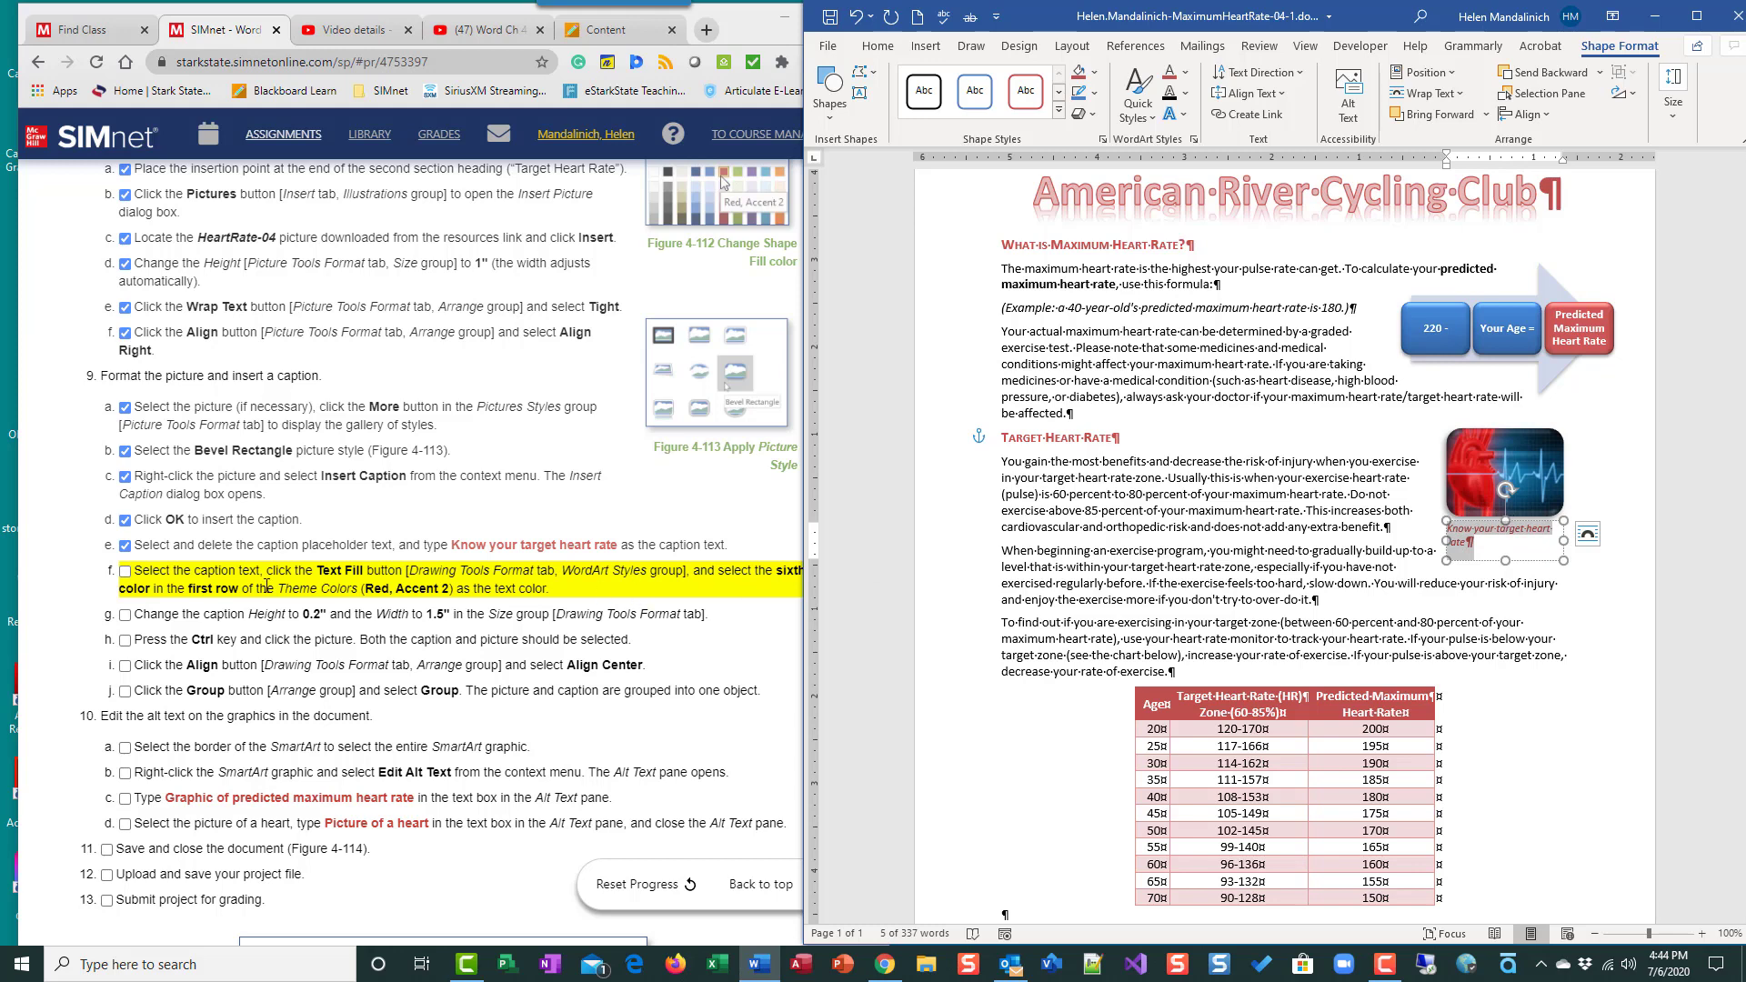
{"action": "left_click", "coordinate": [125, 571]}
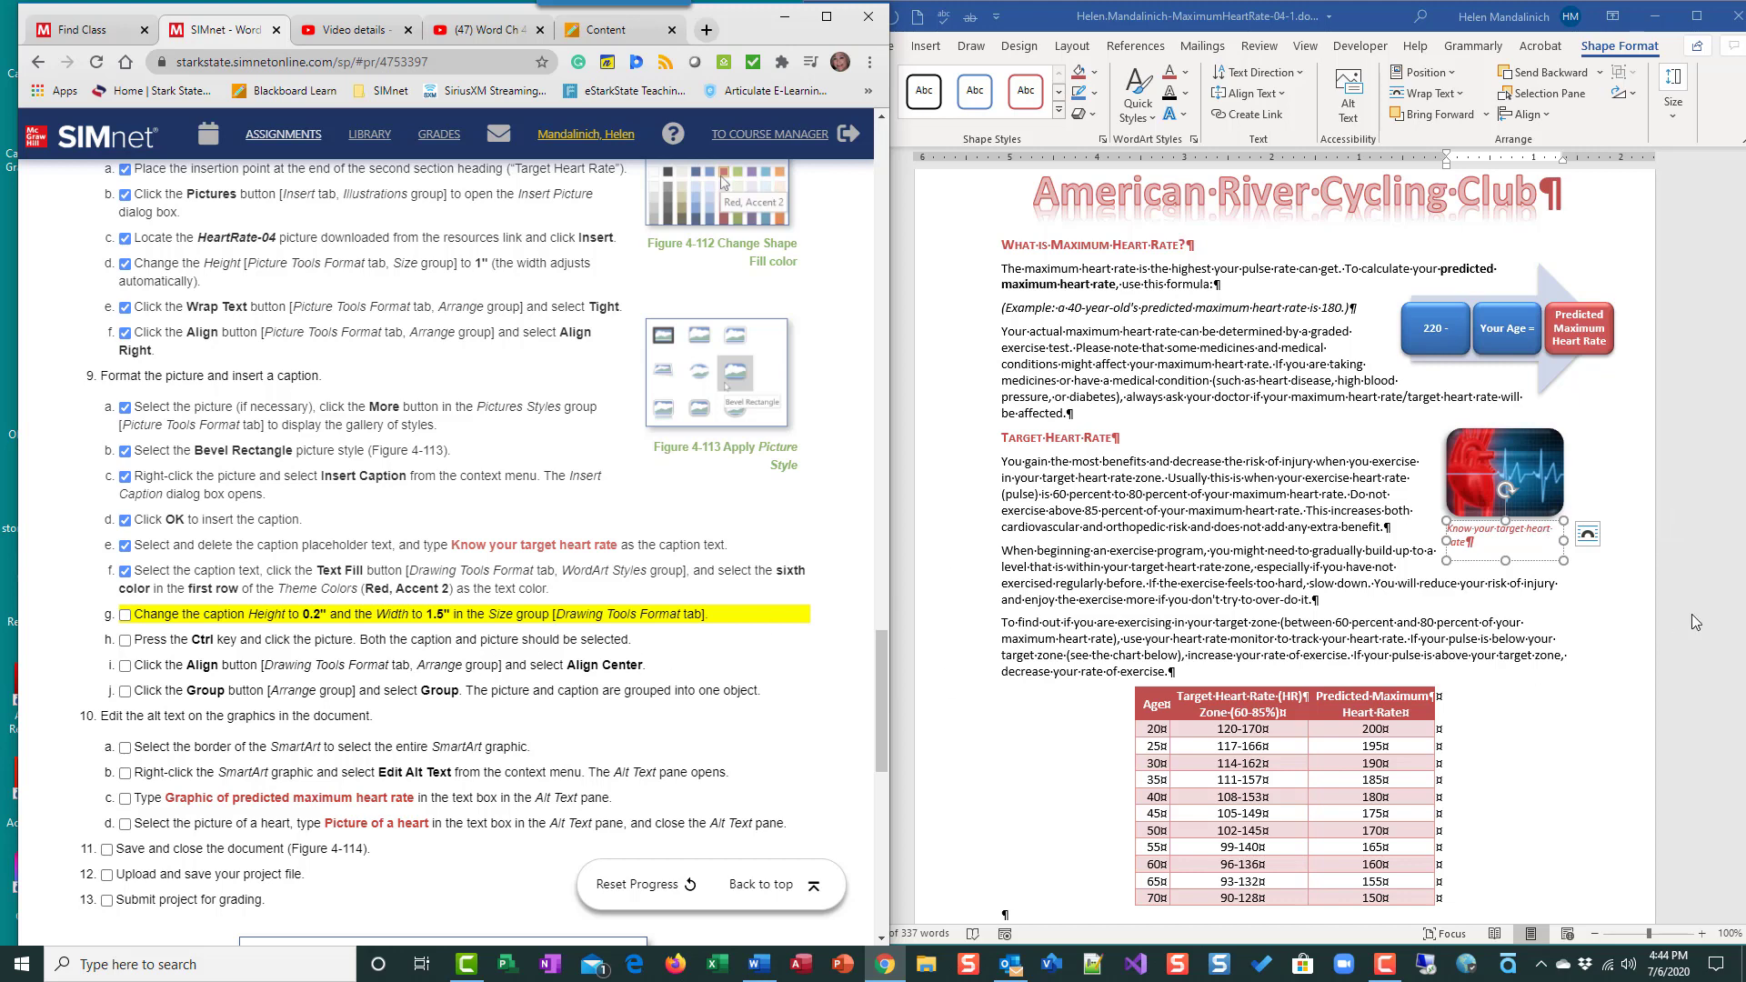
Set the caption box's height to 0.2" and width to 1.5", and check off instruction 9g.
{"action": "left_click", "coordinate": [1673, 118]}
{"action": "left_click", "coordinate": [1673, 118]}
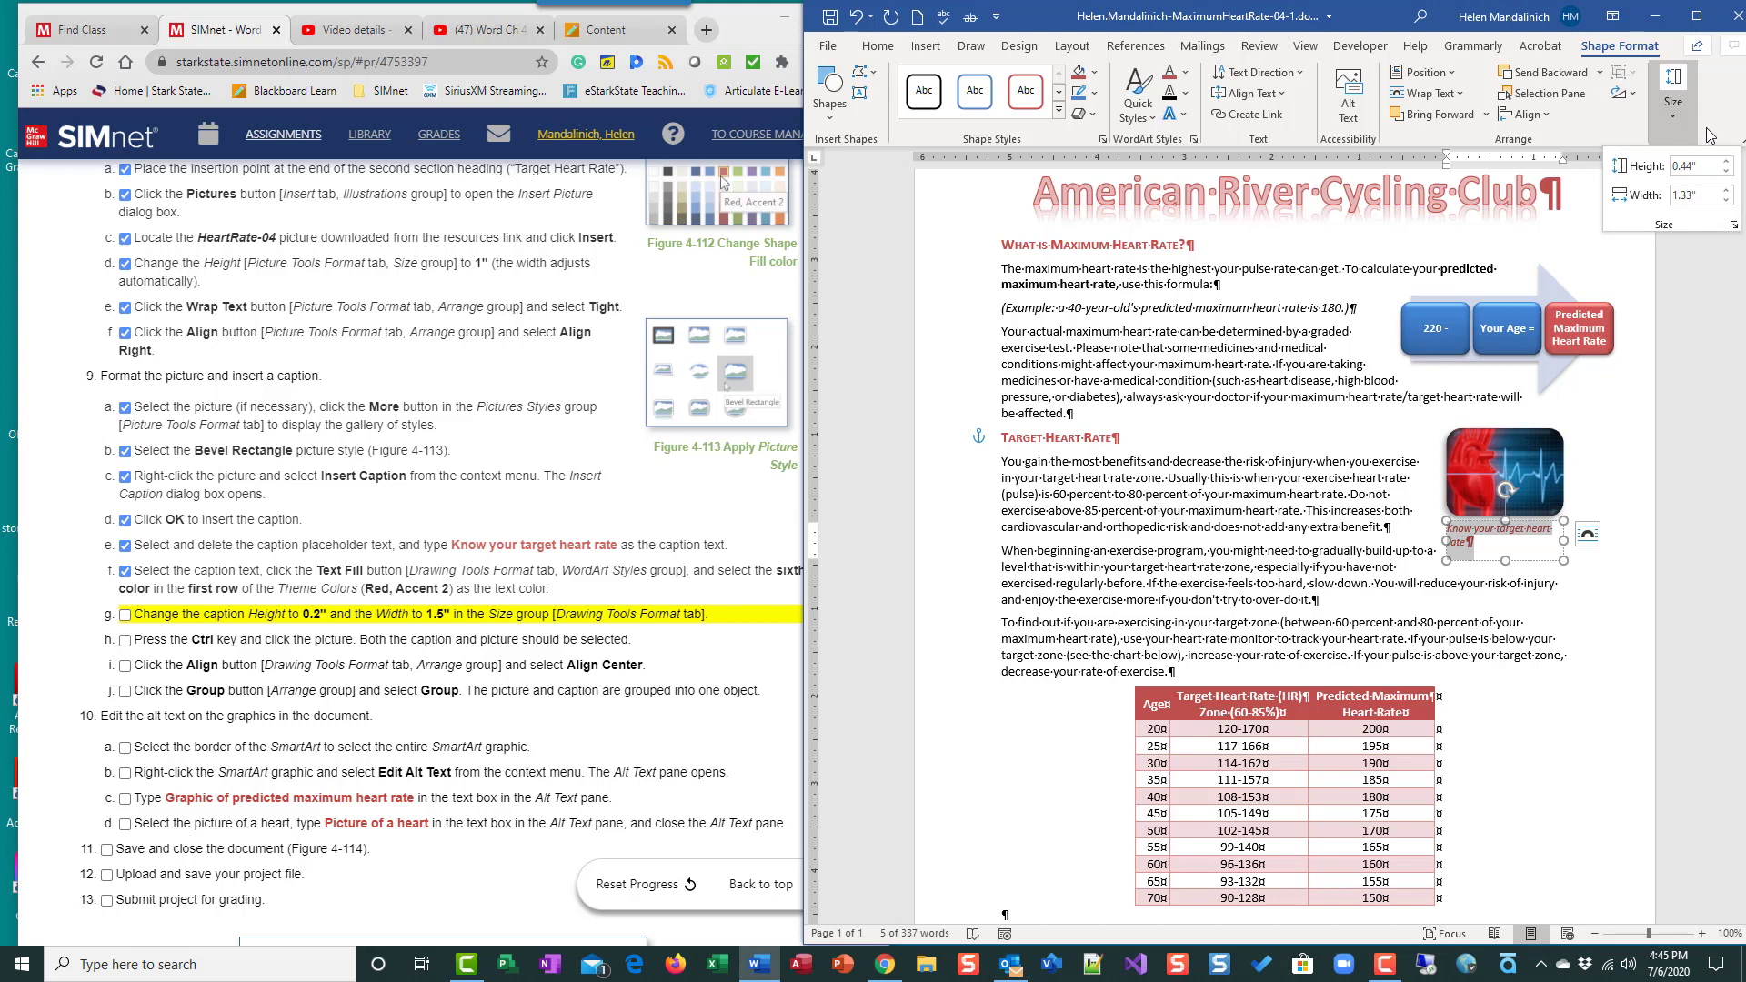
{"action": "left_click", "coordinate": [1726, 172]}
{"action": "left_click", "coordinate": [1727, 172]}
{"action": "left_click", "coordinate": [1726, 172]}
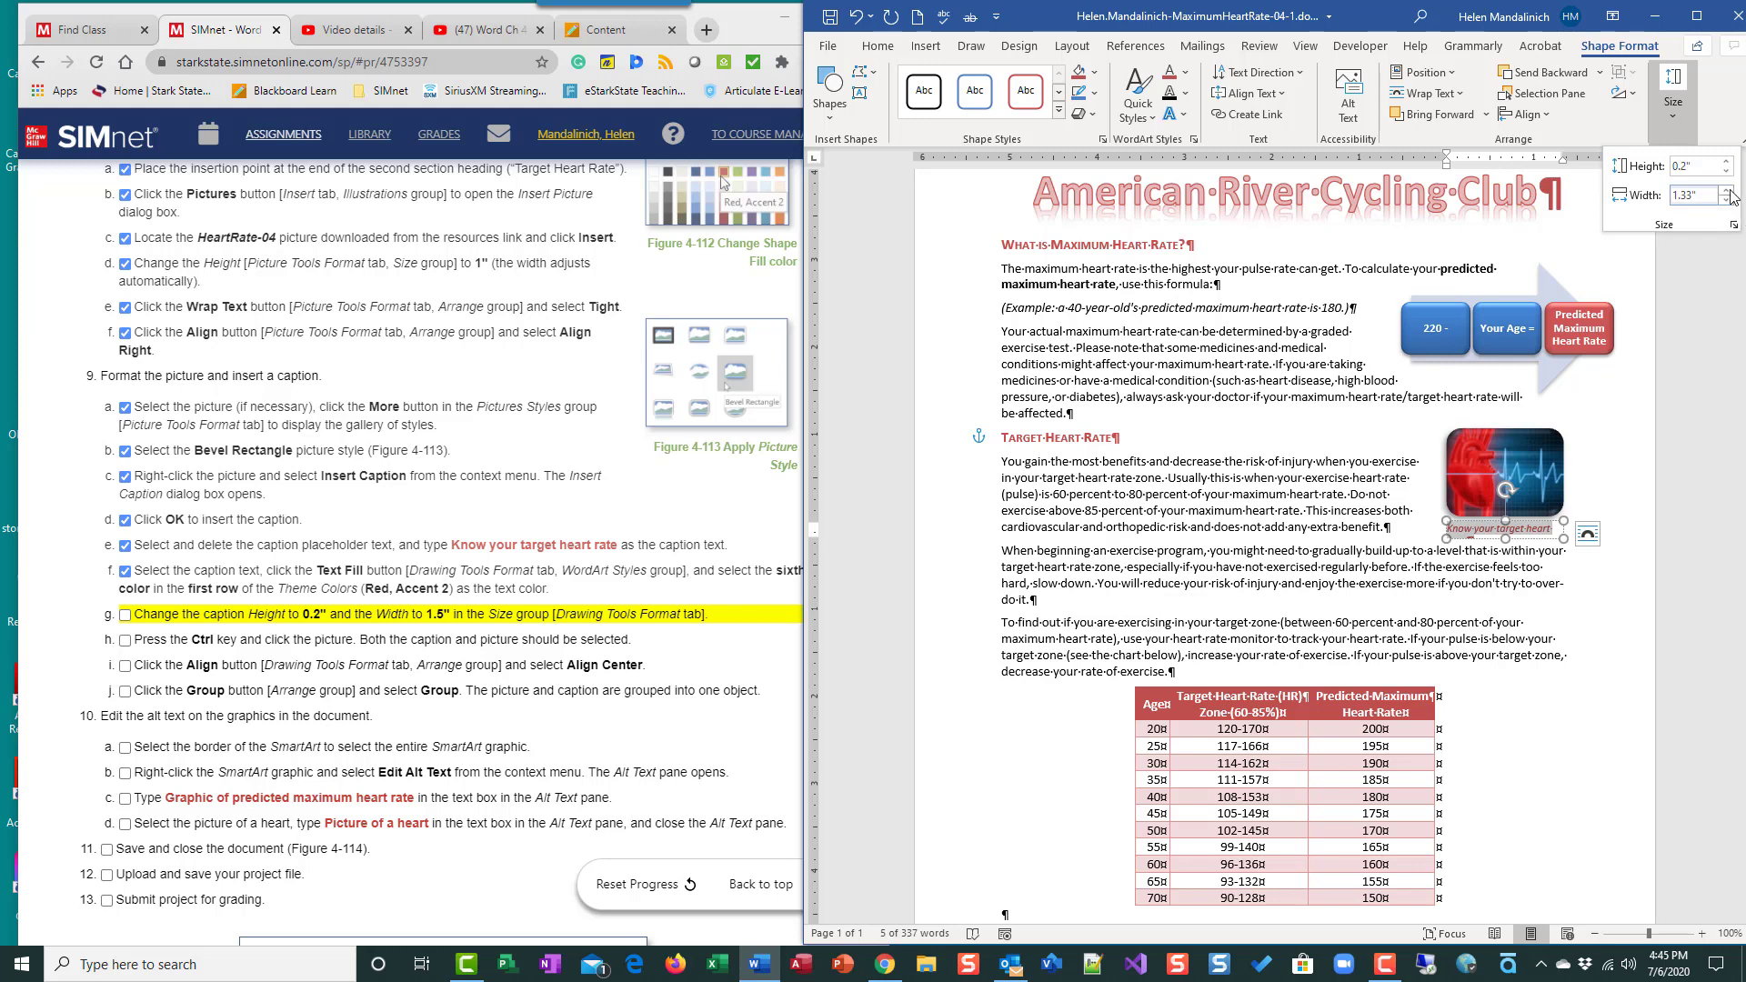
{"action": "left_click", "coordinate": [1726, 190]}
{"action": "left_click", "coordinate": [1727, 190]}
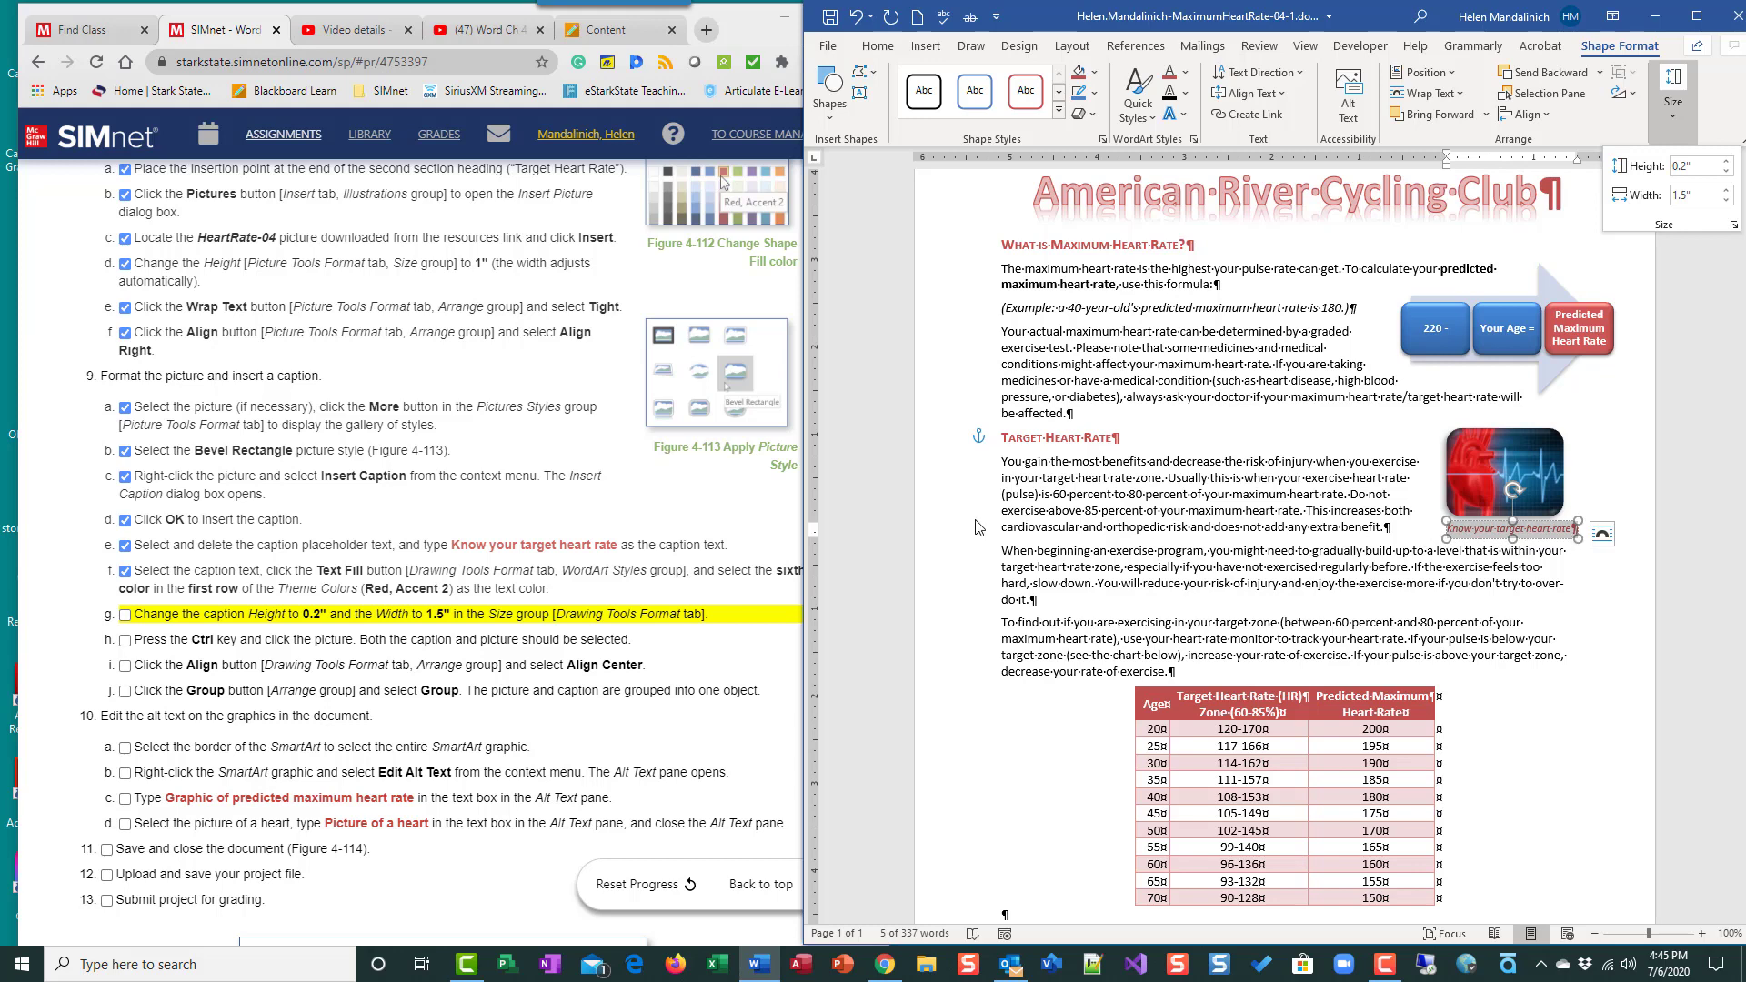
{"action": "left_click", "coordinate": [124, 616]}
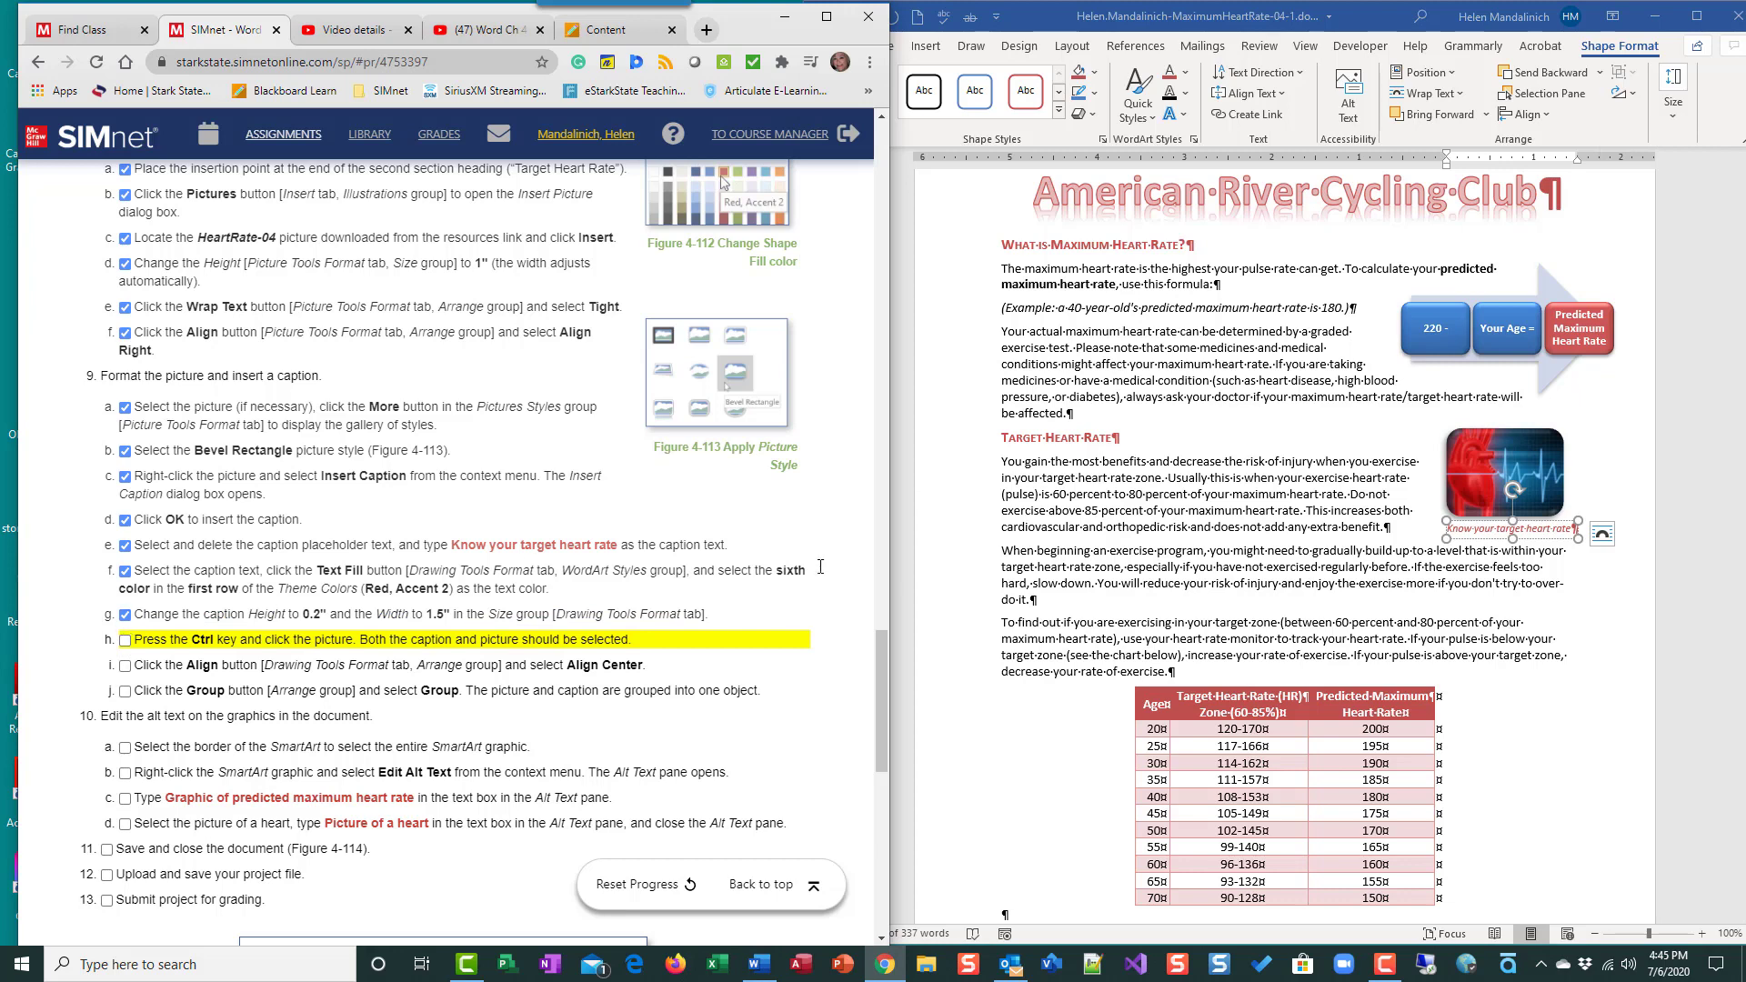
Select the heart picture together with its caption, check off instruction 9h, and maximize the document window.
{"action": "left_click", "coordinate": [1524, 459], "text": "ctrl"}
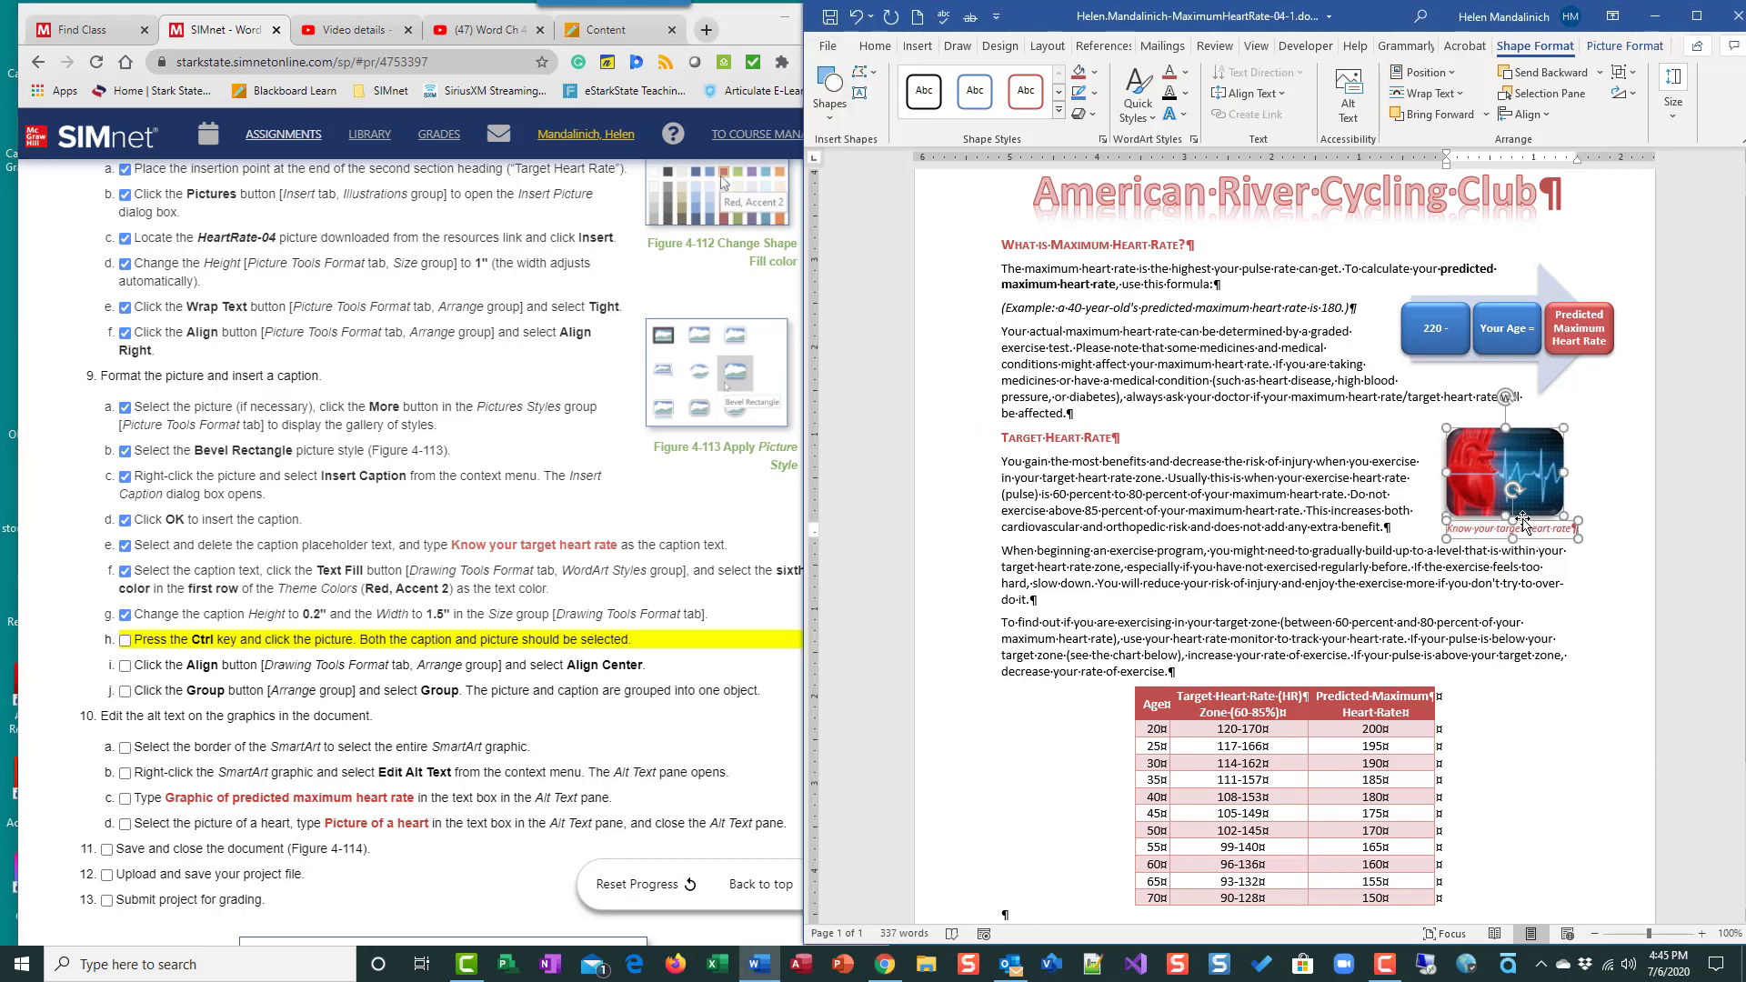
{"action": "left_click", "coordinate": [125, 639]}
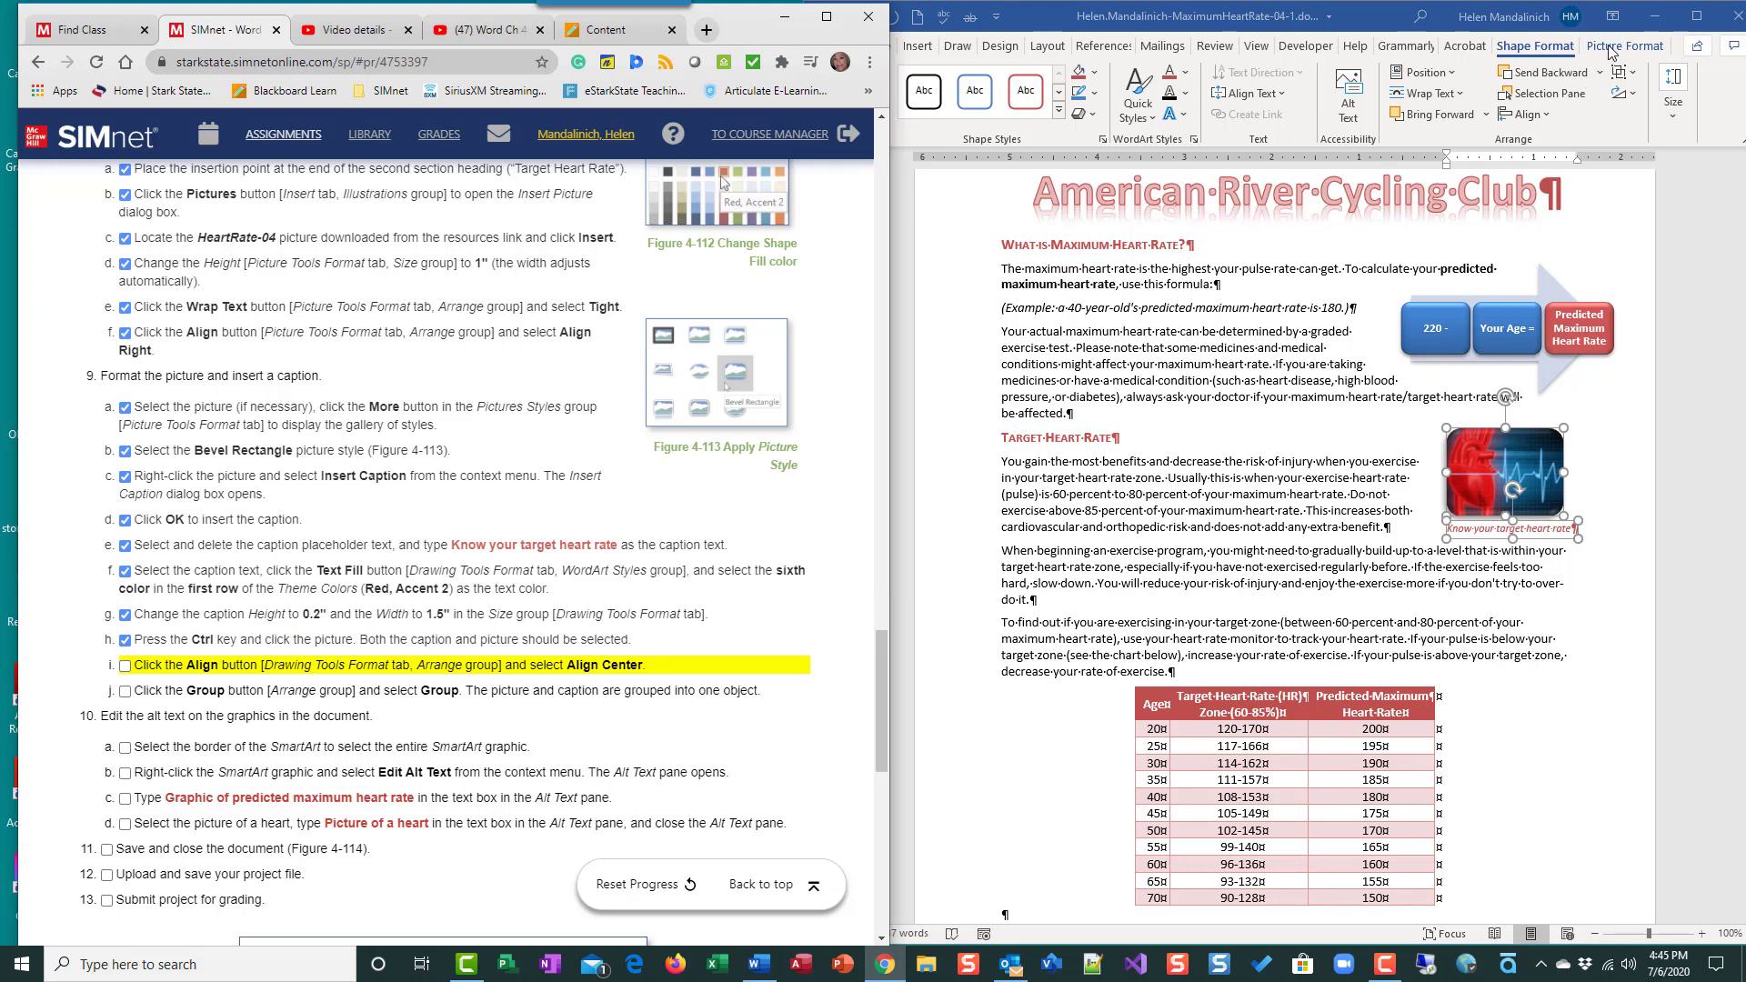
{"action": "left_click", "coordinate": [1610, 47]}
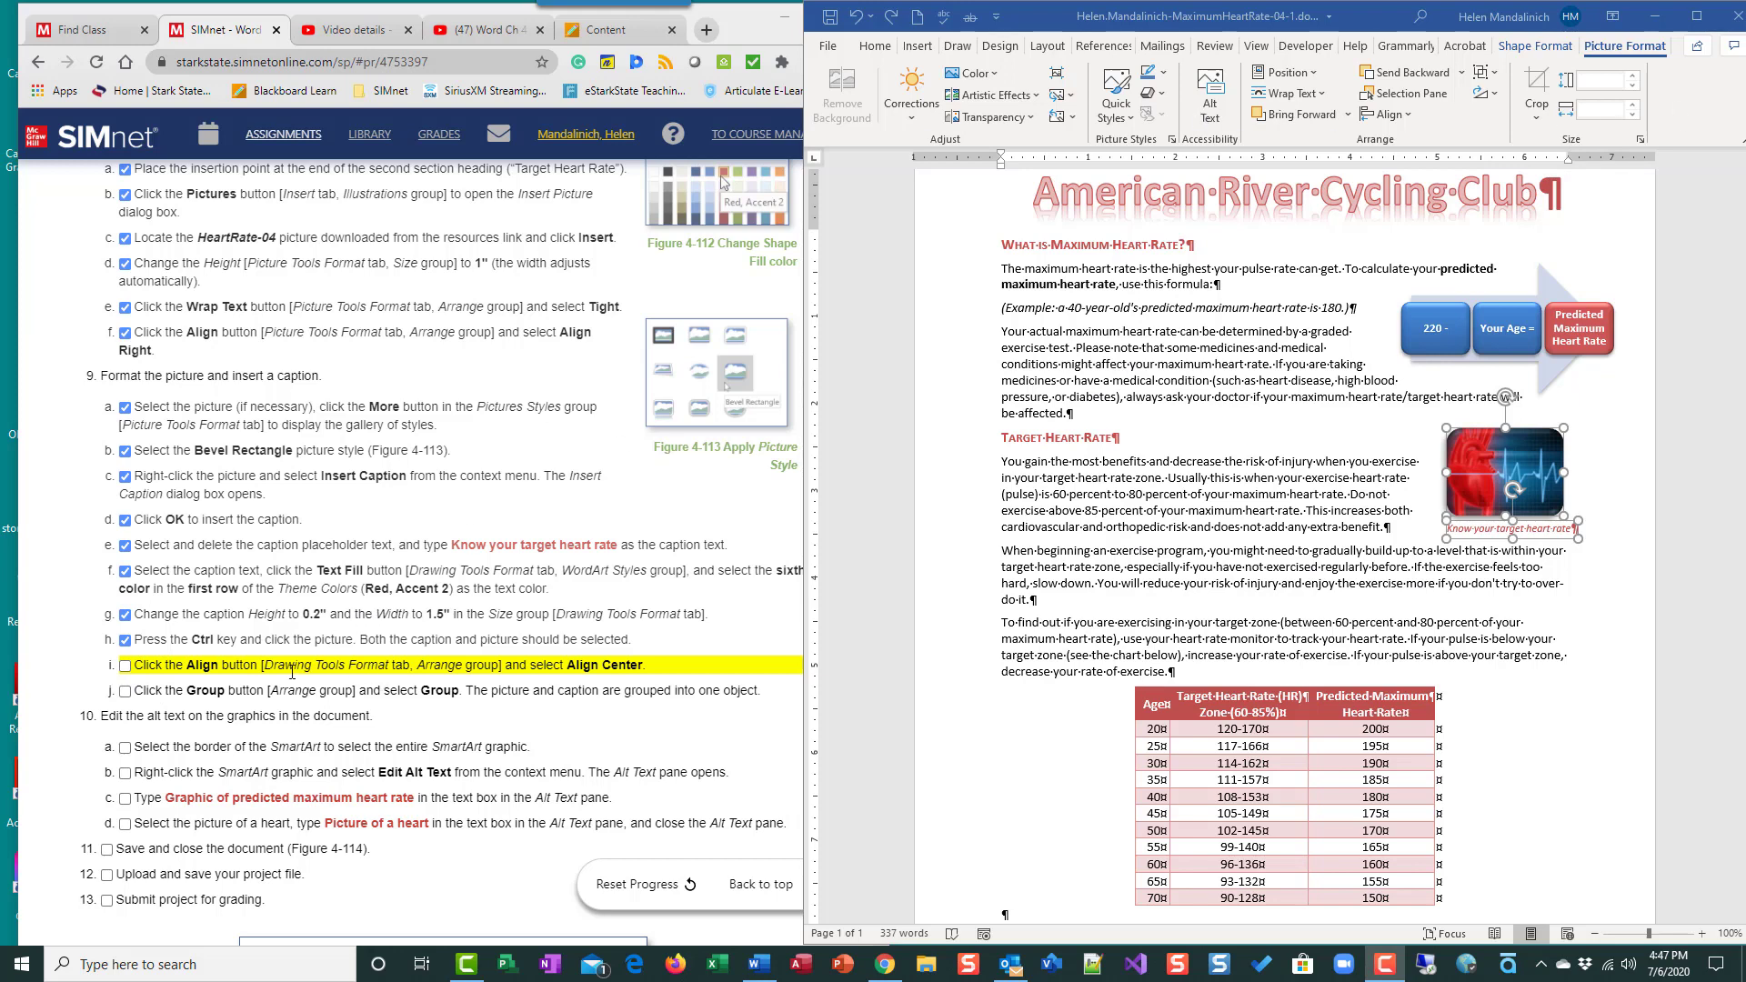
{"action": "left_click", "coordinate": [1696, 15]}
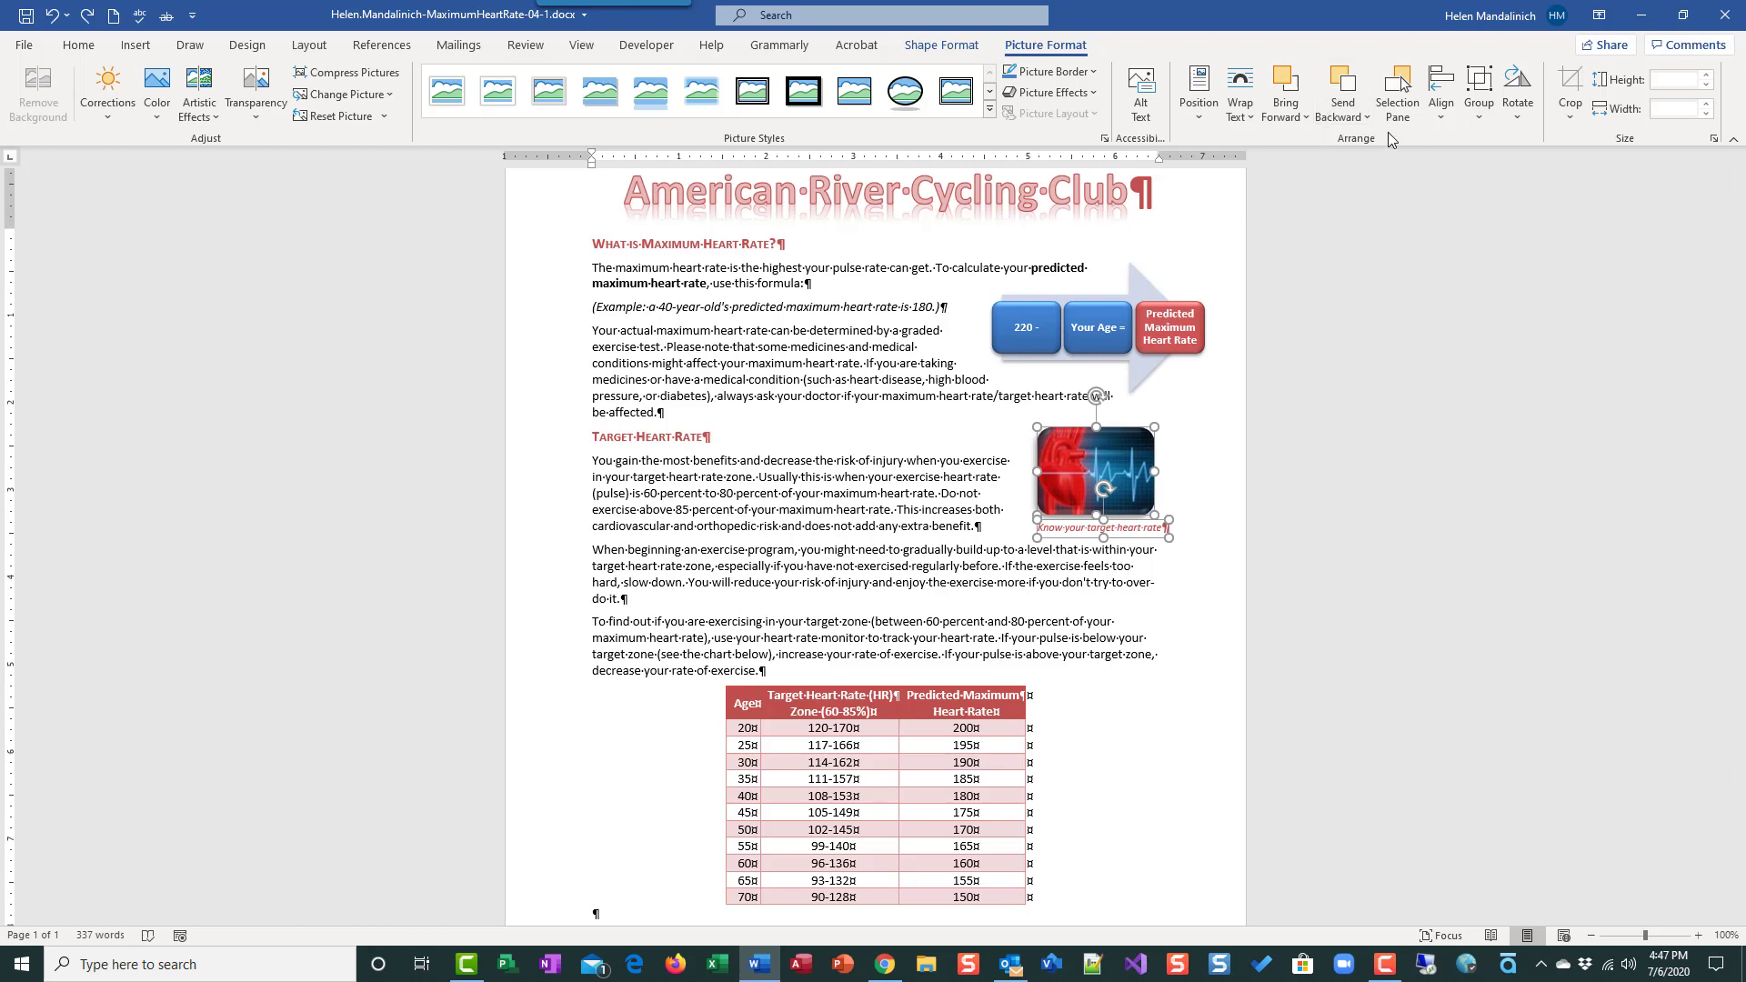
Try Align Center on the selected heart picture and caption, and undo that alignment.
{"action": "left_click", "coordinate": [1439, 118]}
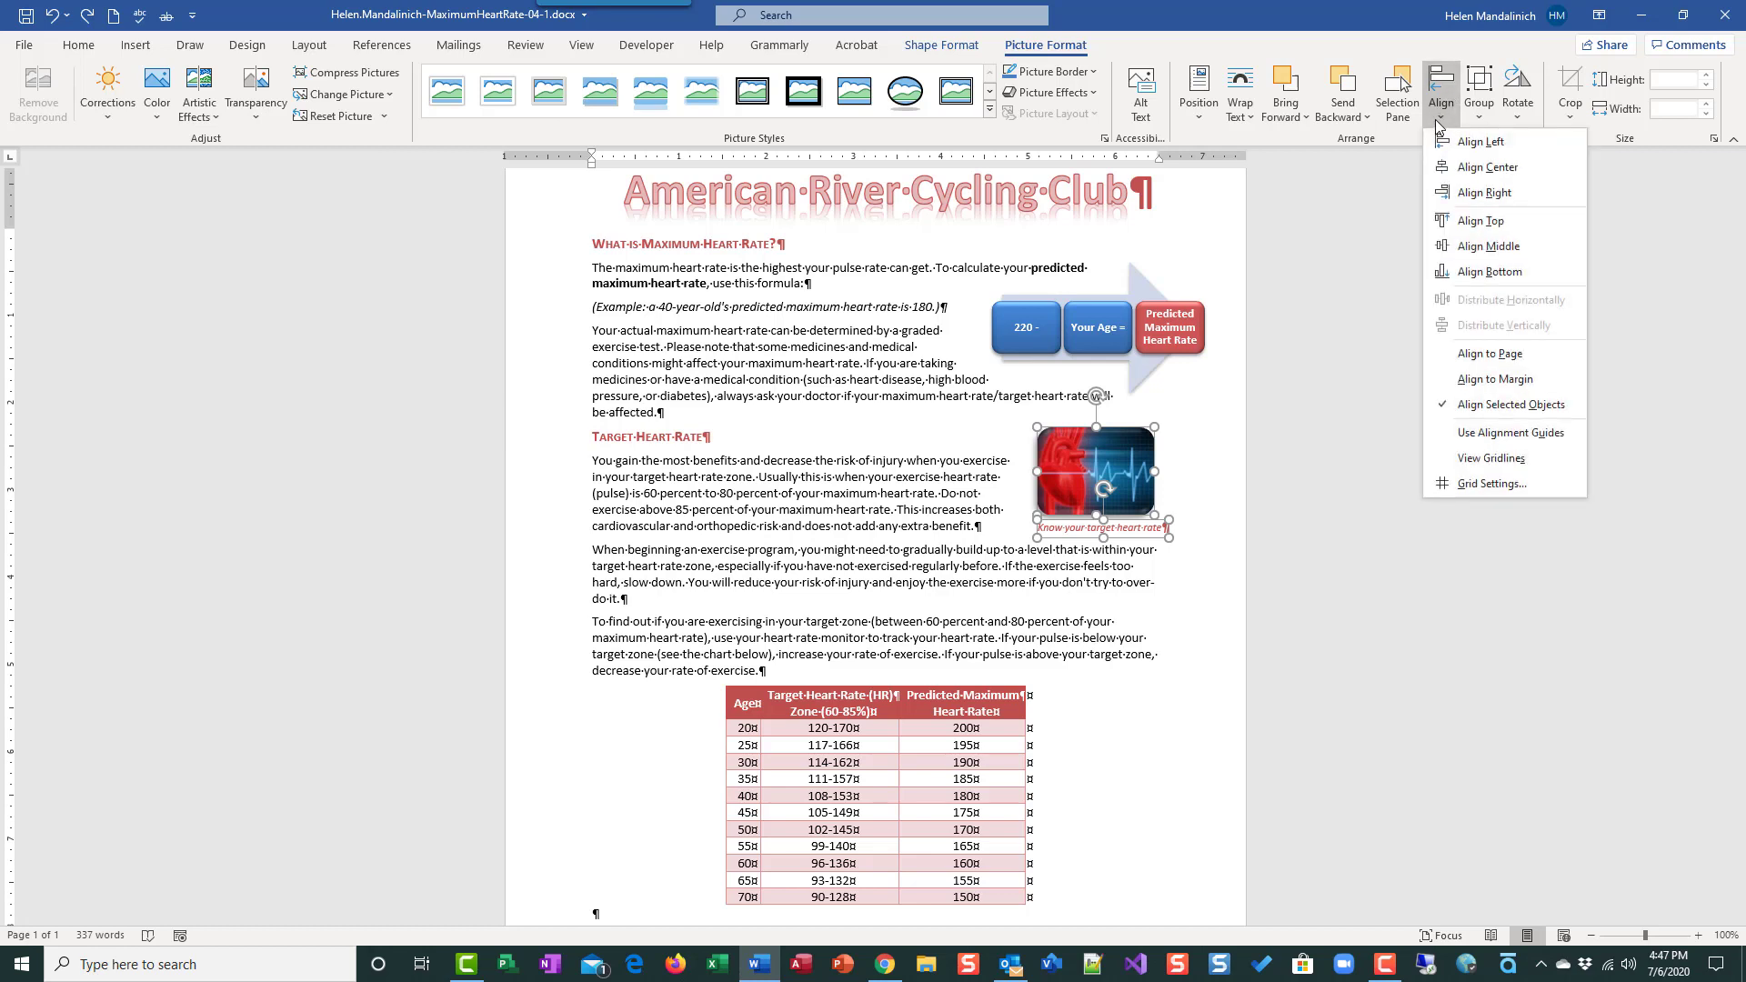
{"action": "left_click", "coordinate": [1473, 172]}
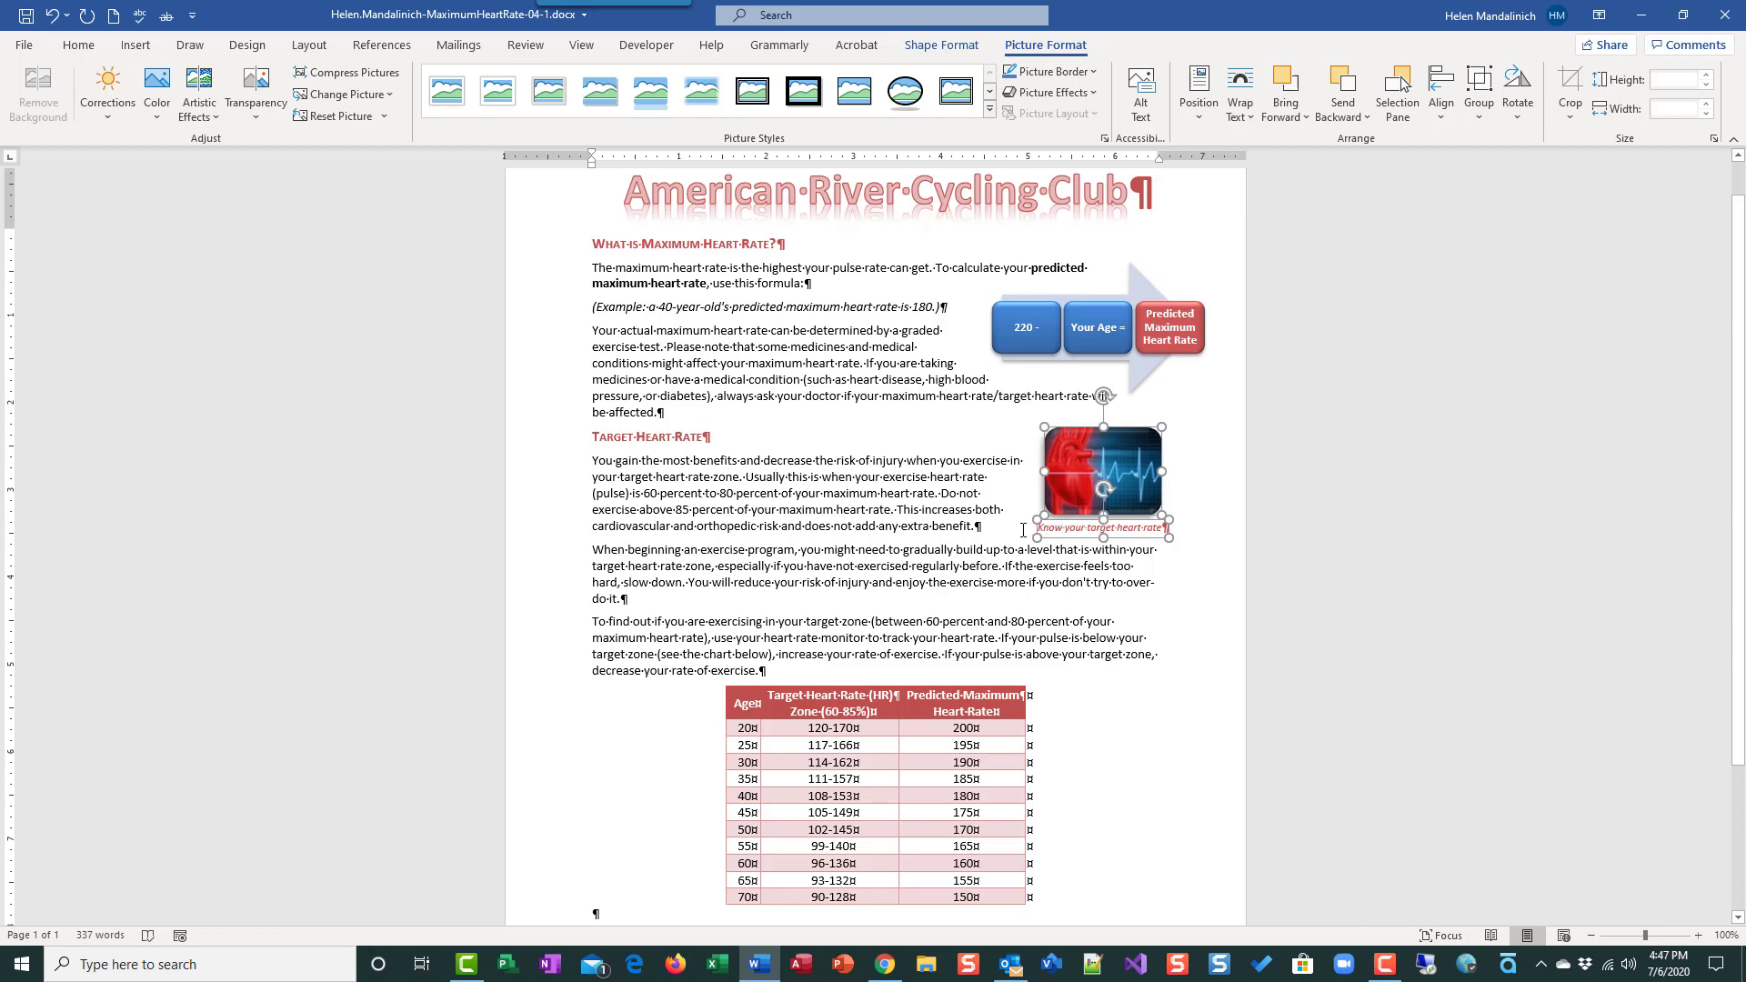
{"action": "left_click", "coordinate": [52, 15]}
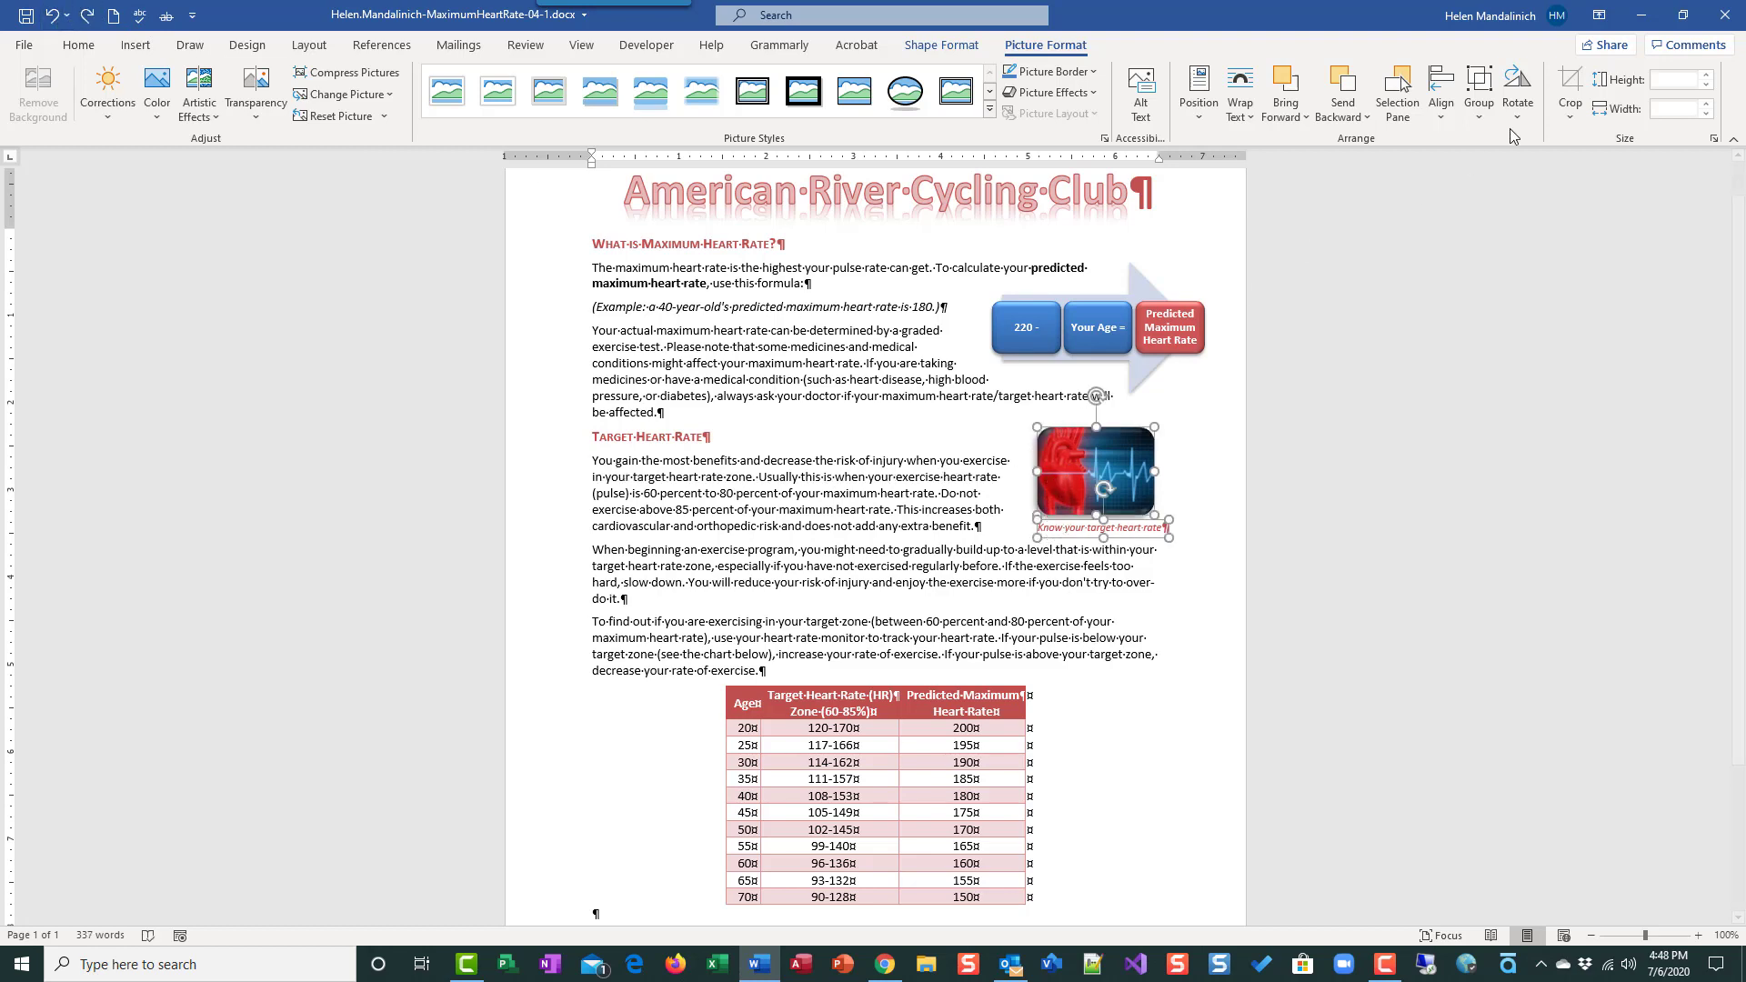
Align the heart picture and caption with Align Center, restore the document window's size, and check off instruction 9i.
{"action": "left_click", "coordinate": [1442, 96]}
{"action": "left_click", "coordinate": [1460, 176]}
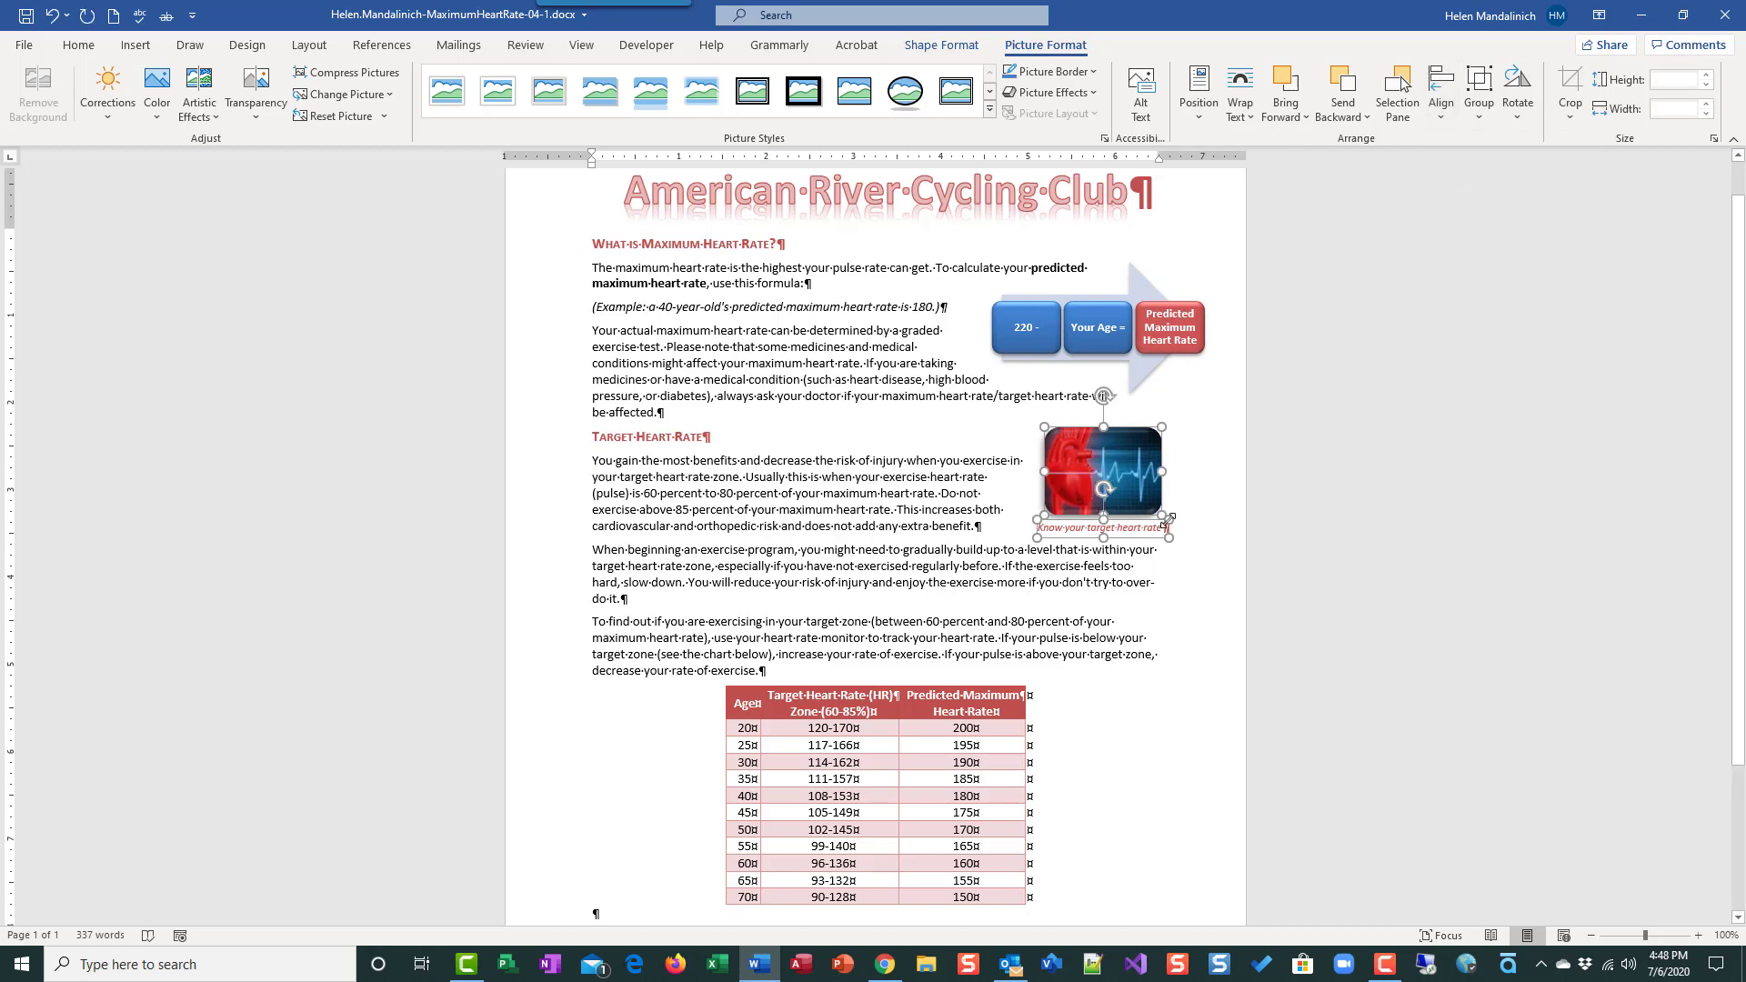
{"action": "left_click", "coordinate": [1682, 14]}
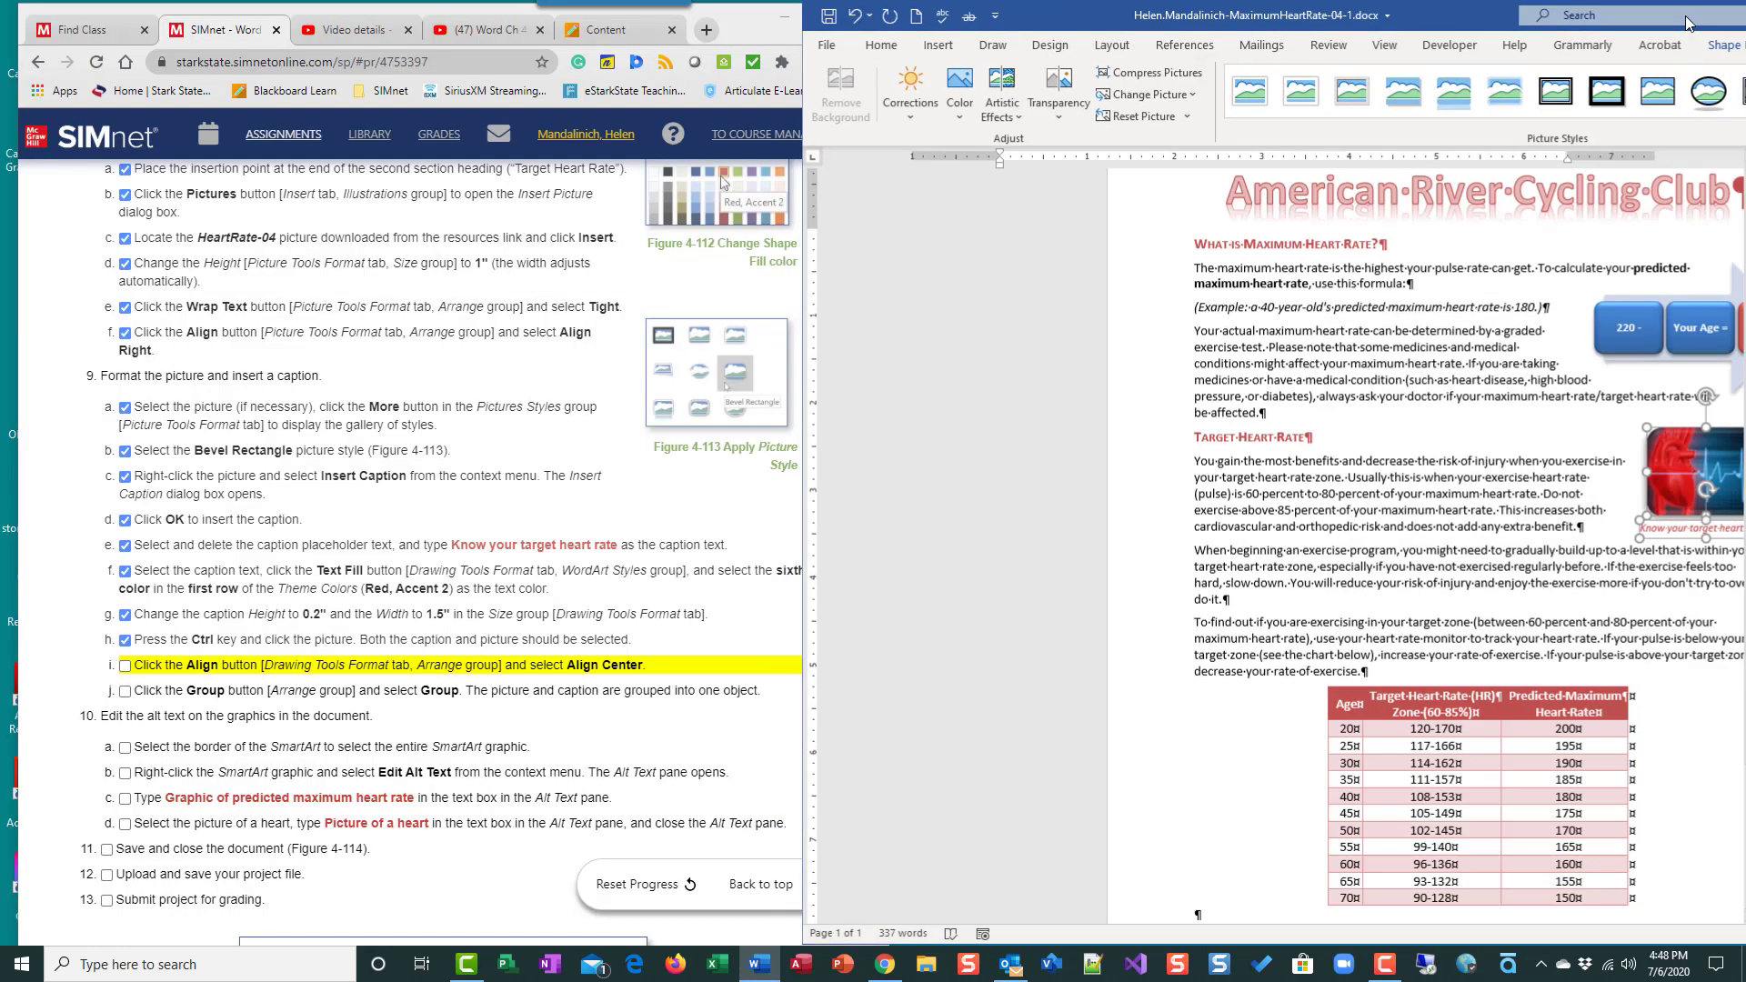
{"action": "left_click", "coordinate": [126, 665]}
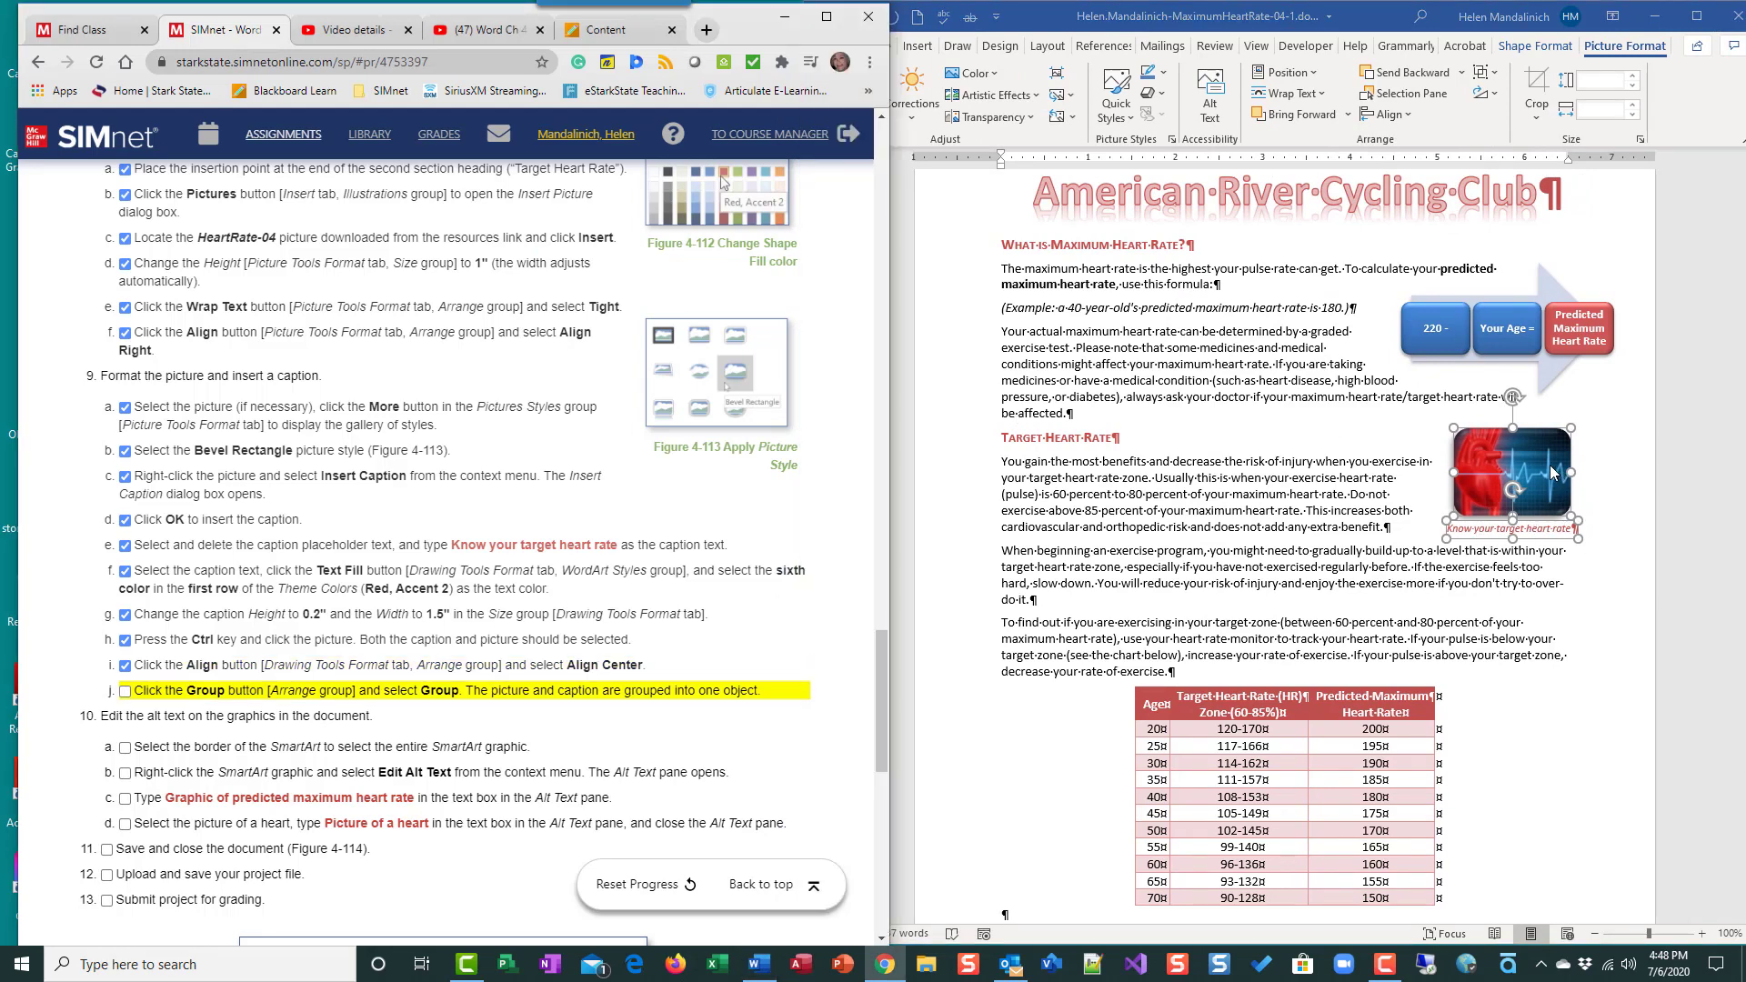
Group the heart picture and its caption into one object and check off instruction 9j.
{"action": "left_click", "coordinate": [1485, 74]}
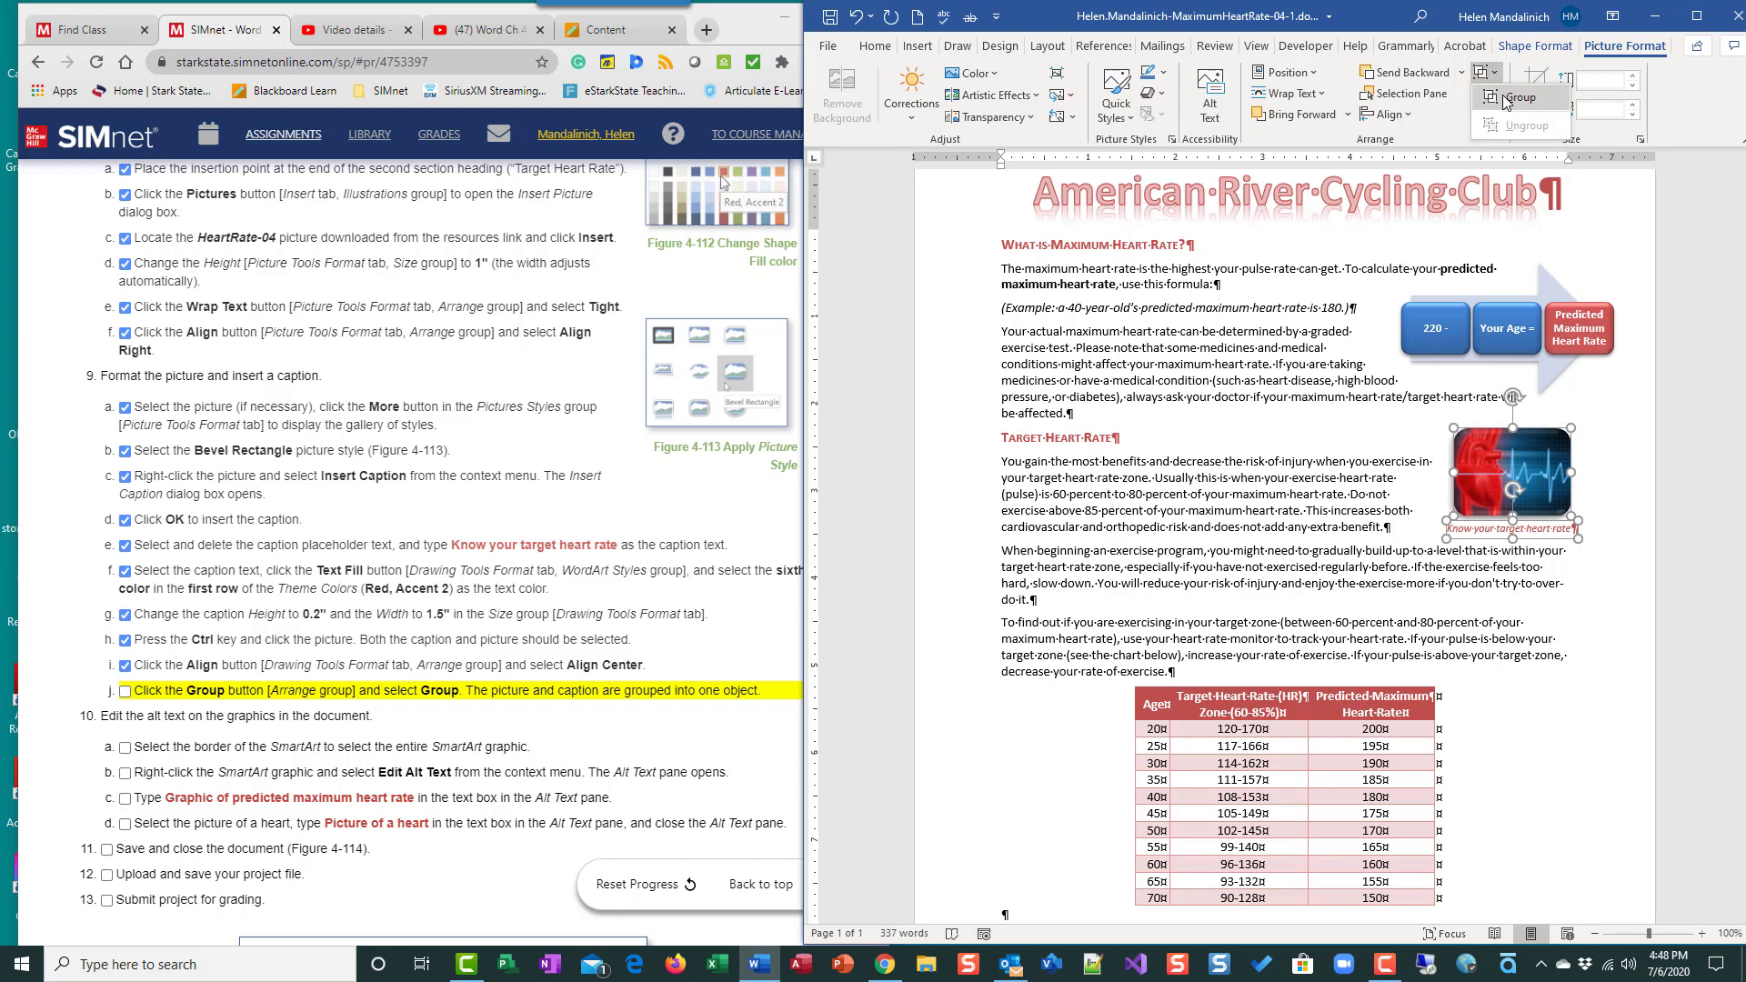
{"action": "left_click", "coordinate": [1510, 97]}
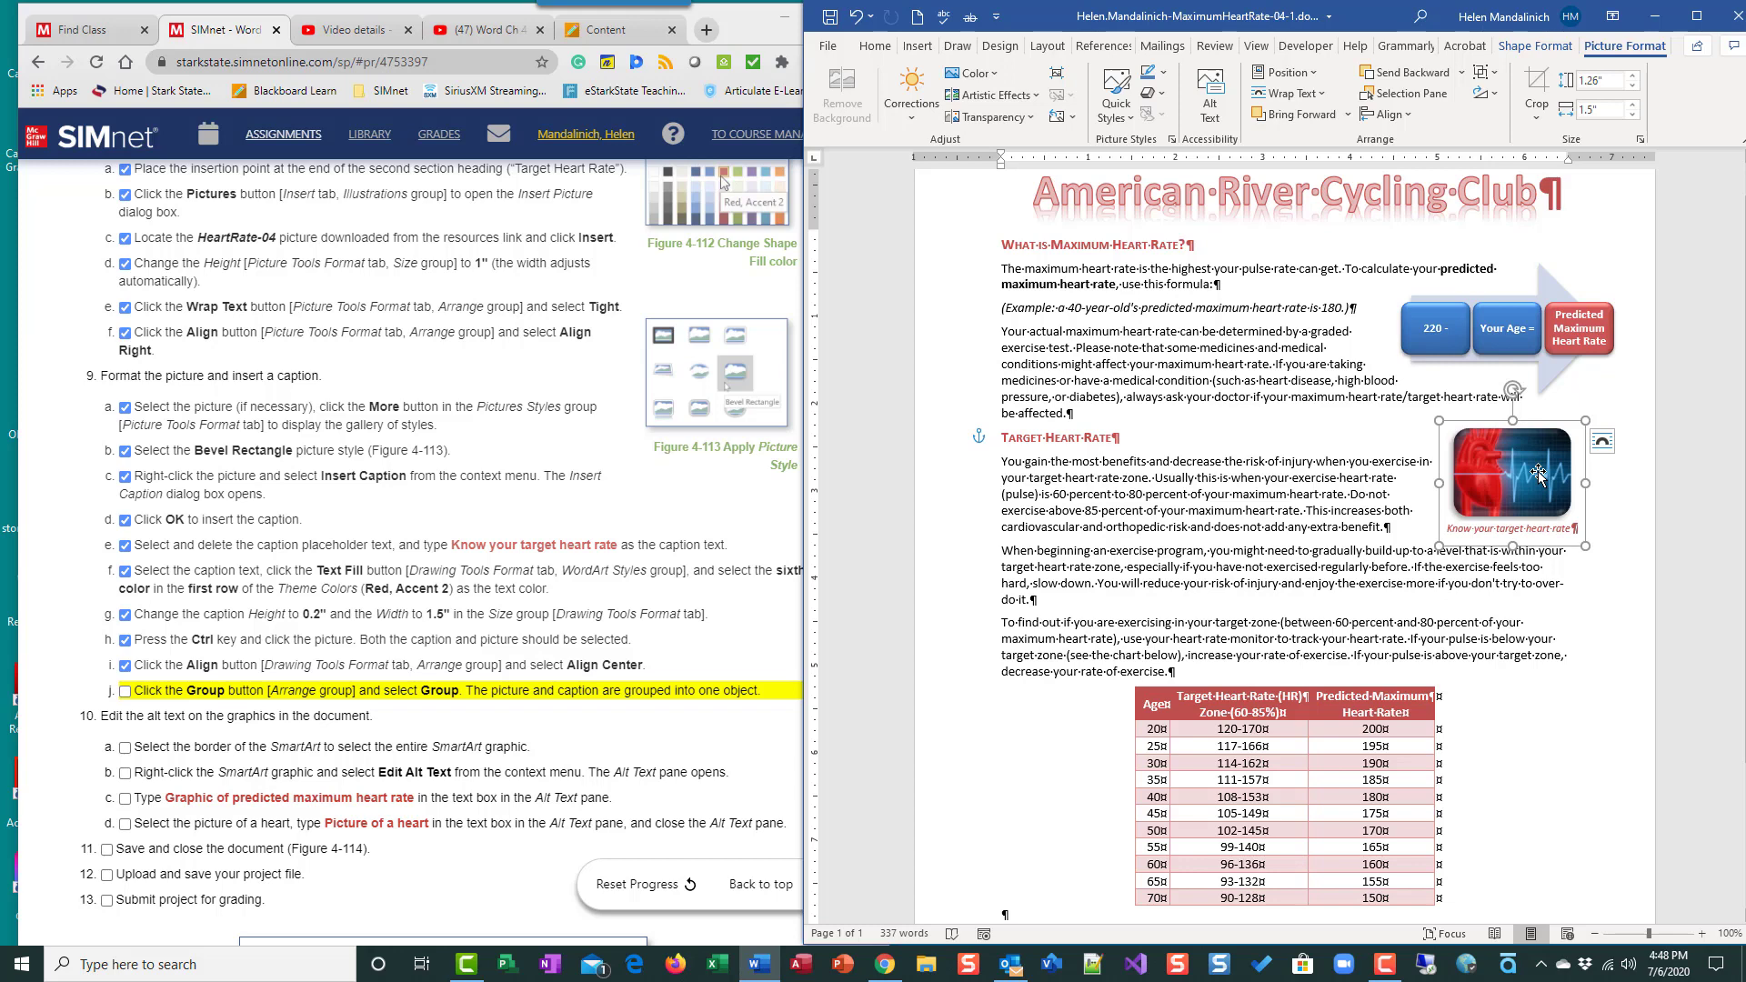
{"action": "left_click", "coordinate": [124, 691]}
{"action": "scroll", "coordinate": [701, 733], "scroll_direction": "down", "scroll_amount": 2}
{"action": "scroll", "coordinate": [701, 734], "scroll_direction": "down", "scroll_amount": 1}
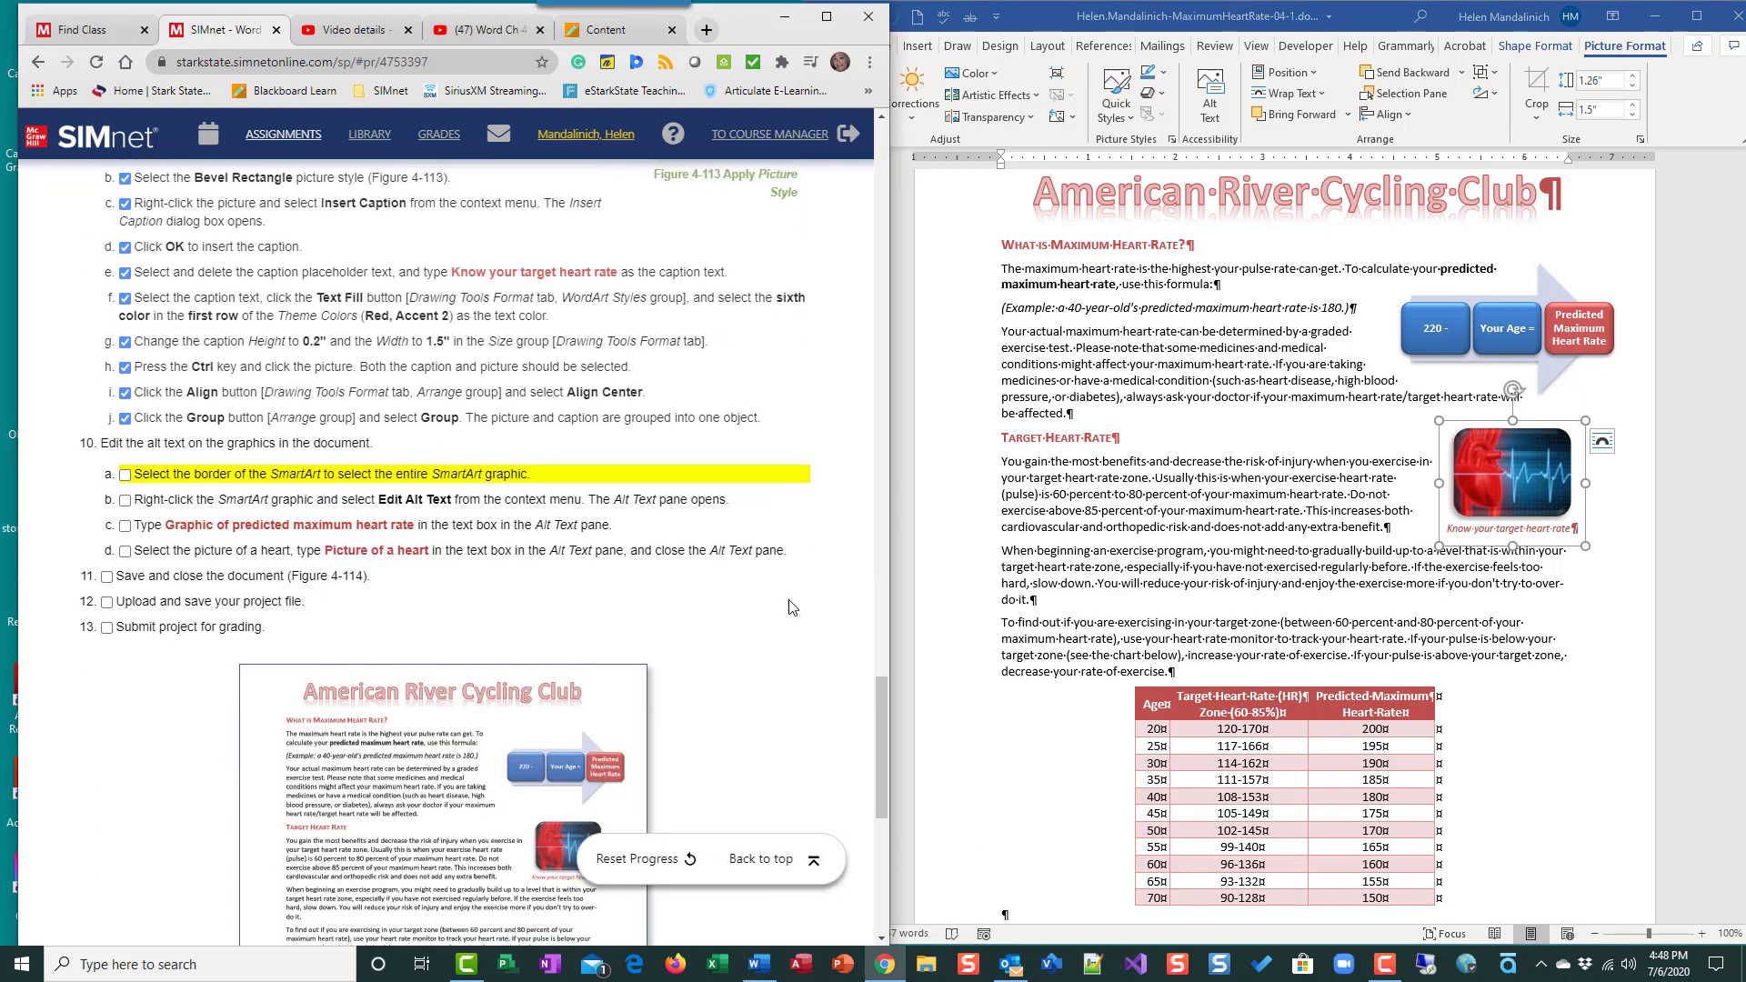